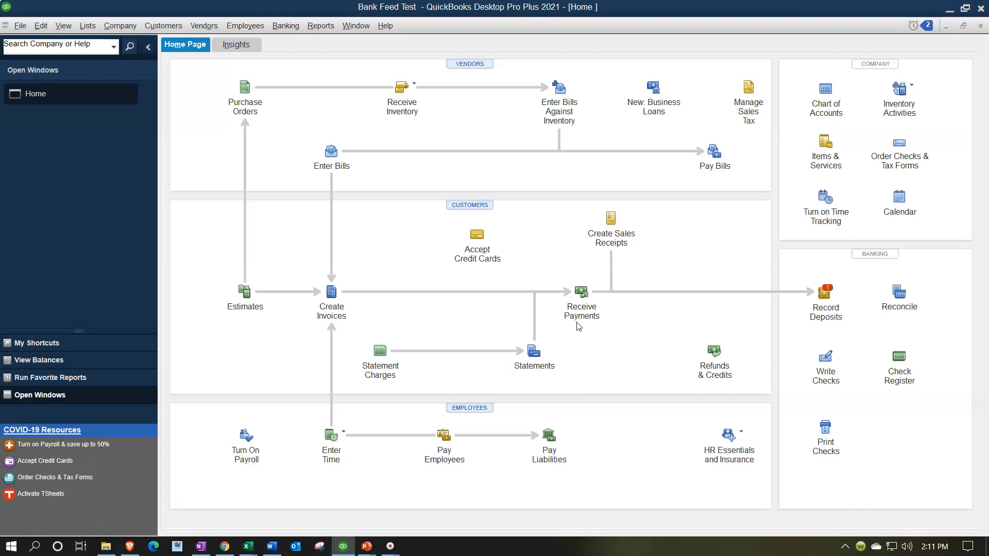
left_click(574, 325)
left_click(579, 323)
Open the Item List and start a new item of type Non-inventory Part
left_click(88, 26)
left_click(100, 56)
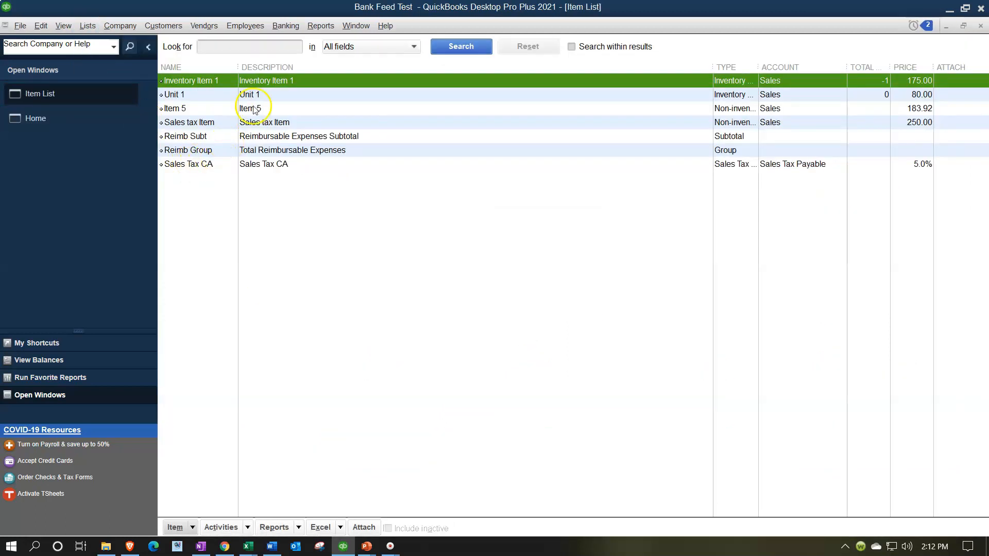
left_click(191, 527)
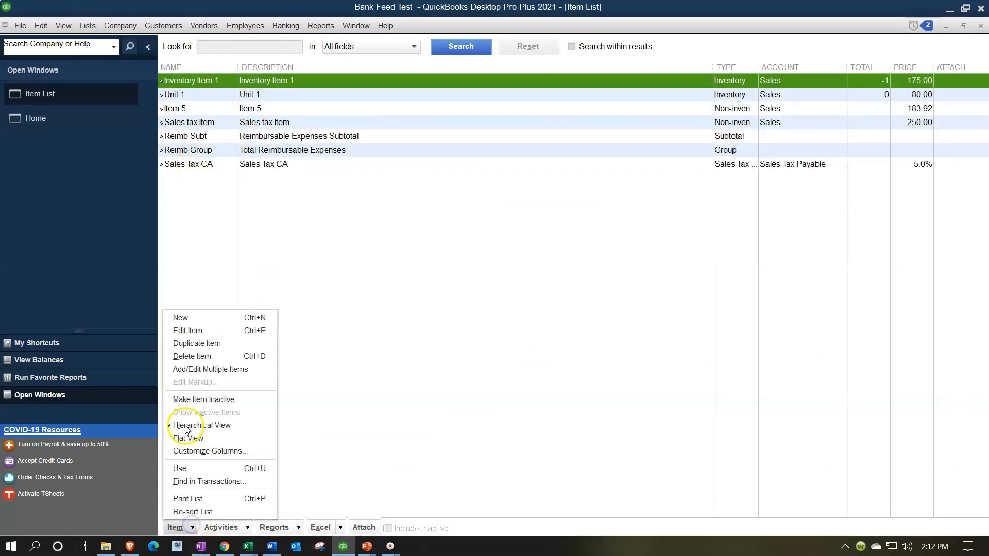
left_click(180, 317)
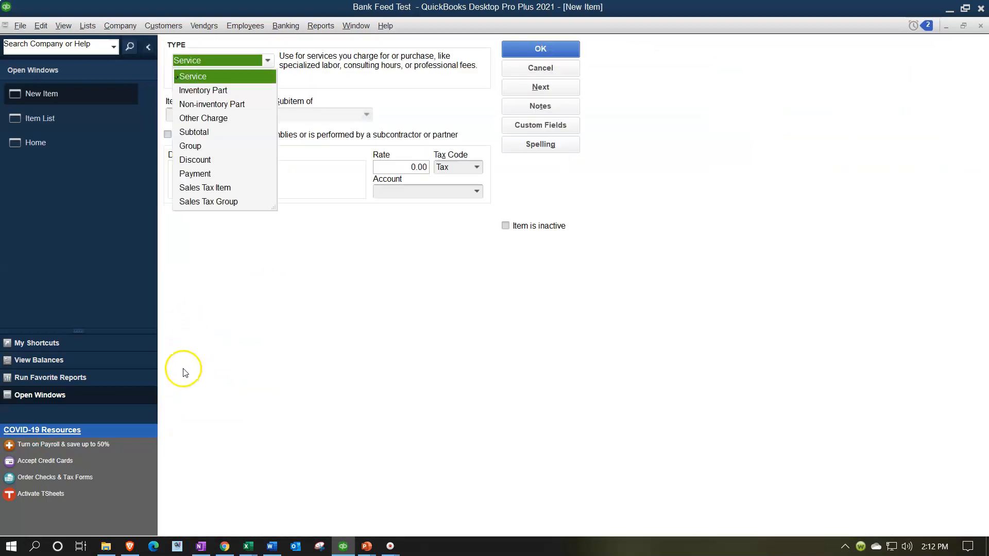
left_click(208, 89)
left_click(201, 104)
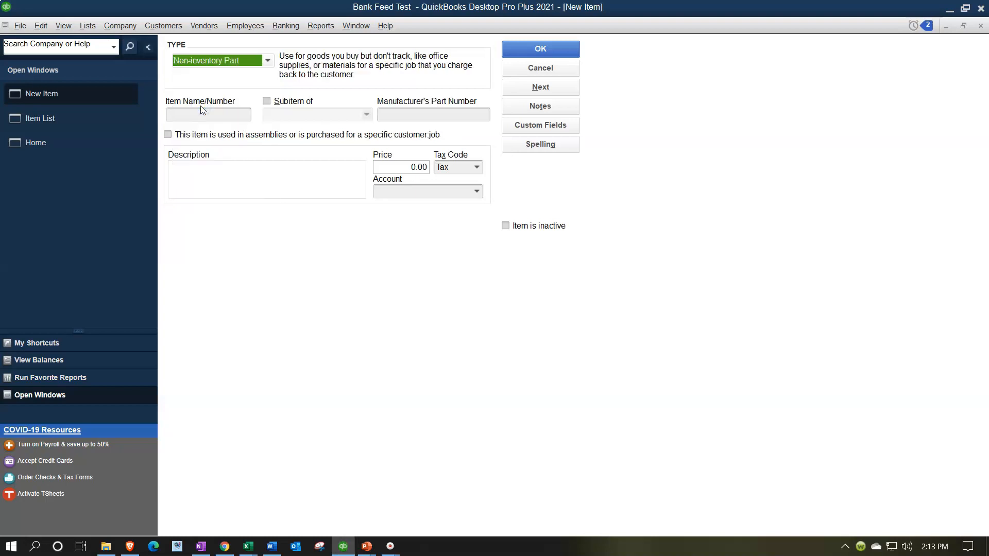
Enter Inventory 10 as both the name and the description of the new item
key("Tab")
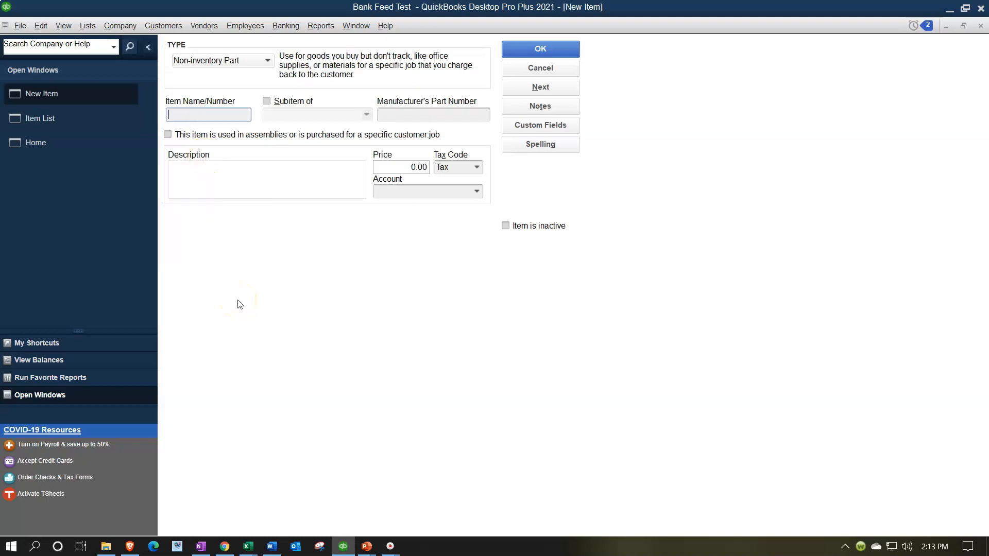
type("Inventory 10")
key("Tab")
key("Tab")
key("Tab")
key("Tab")
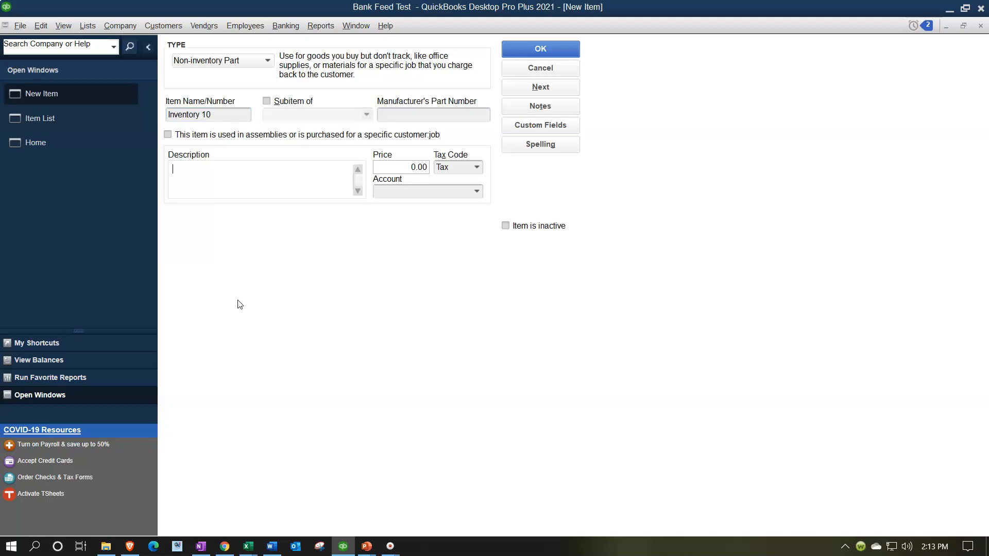
type("Inventory 10")
key("Tab")
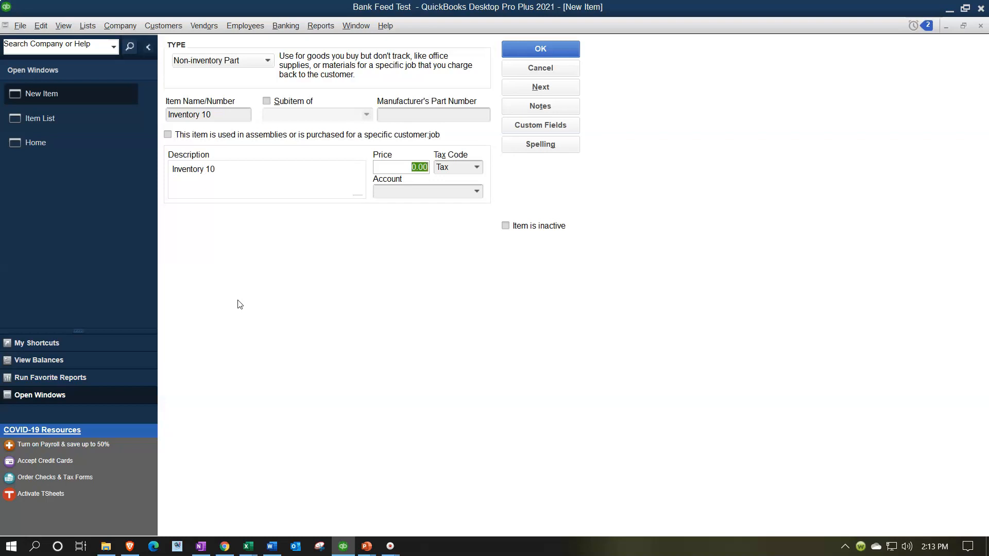
Set the item's price to 101.13, assign it to the Sales account and save the item
type("101.13")
key("Tab")
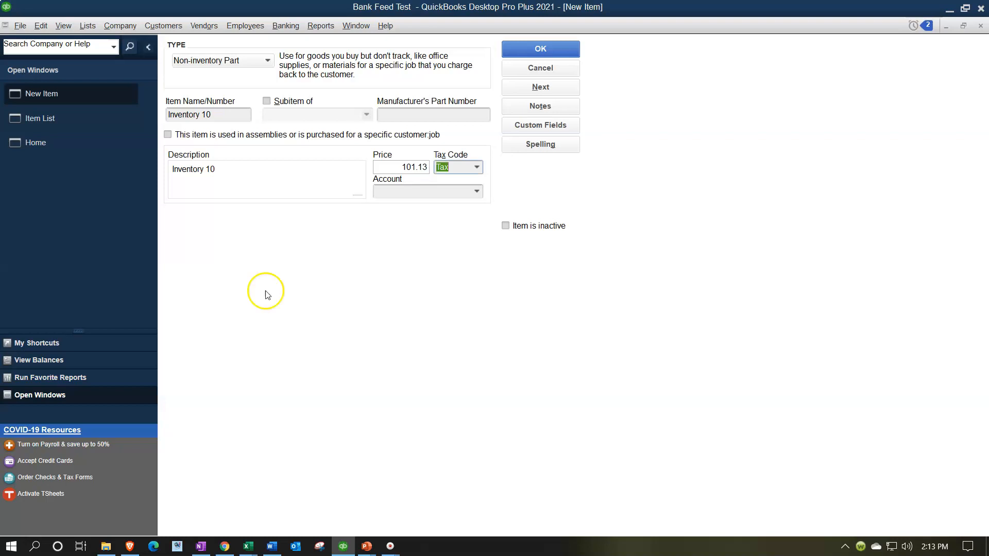
left_click(478, 191)
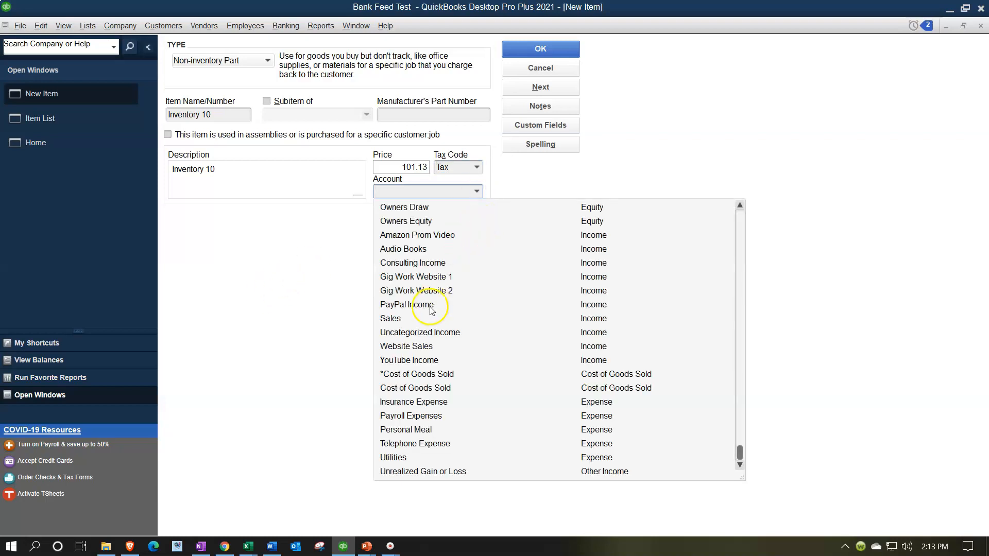
left_click(416, 320)
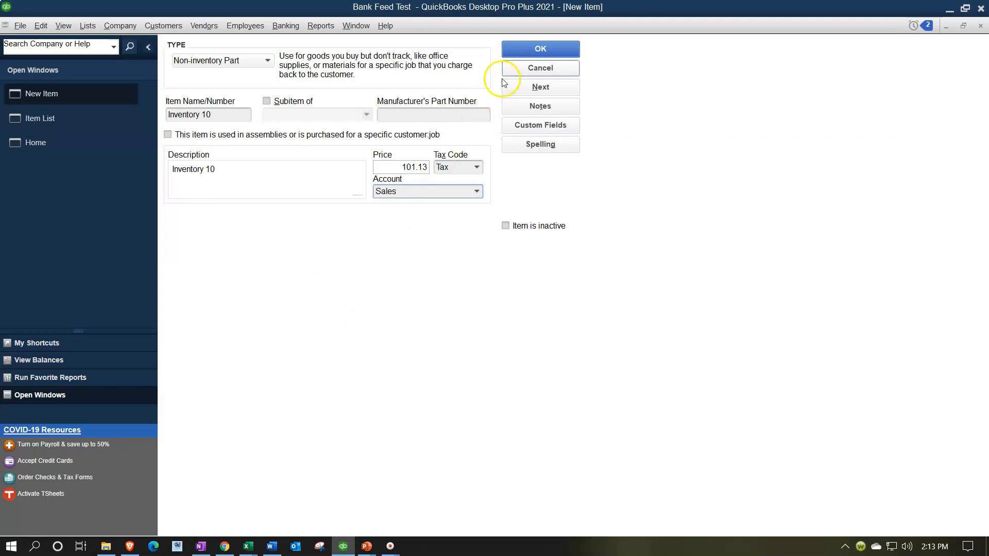
left_click(514, 56)
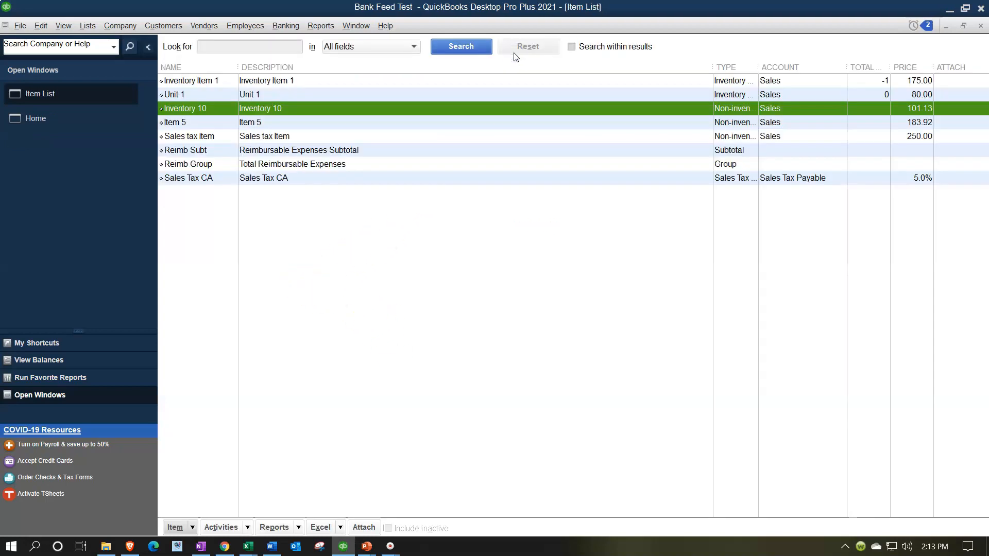
Start a new invoice from the home page and add Customer 3 as its new customer
left_click(42, 122)
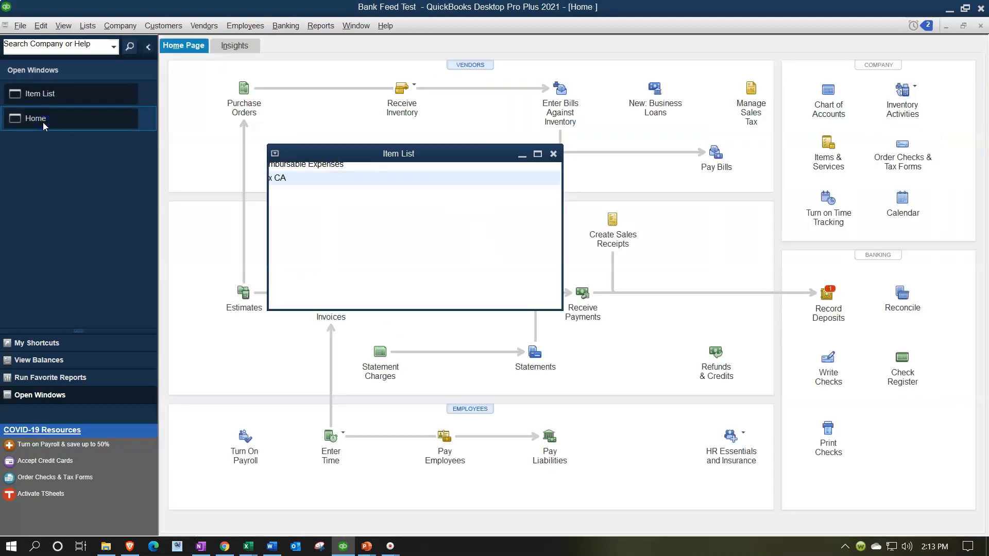
left_click(330, 293)
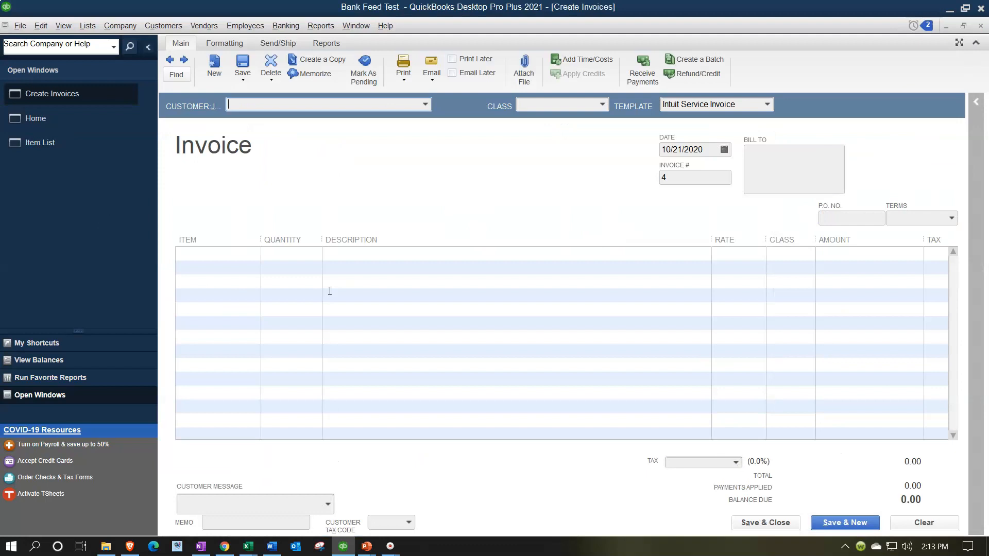
type("Customer 1")
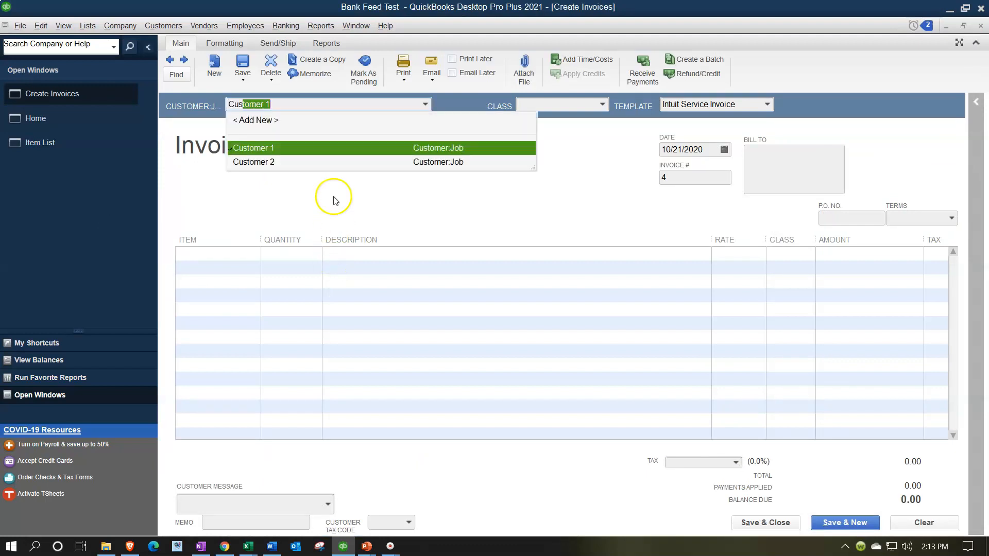
key("BackSpace")
type("Customer 3")
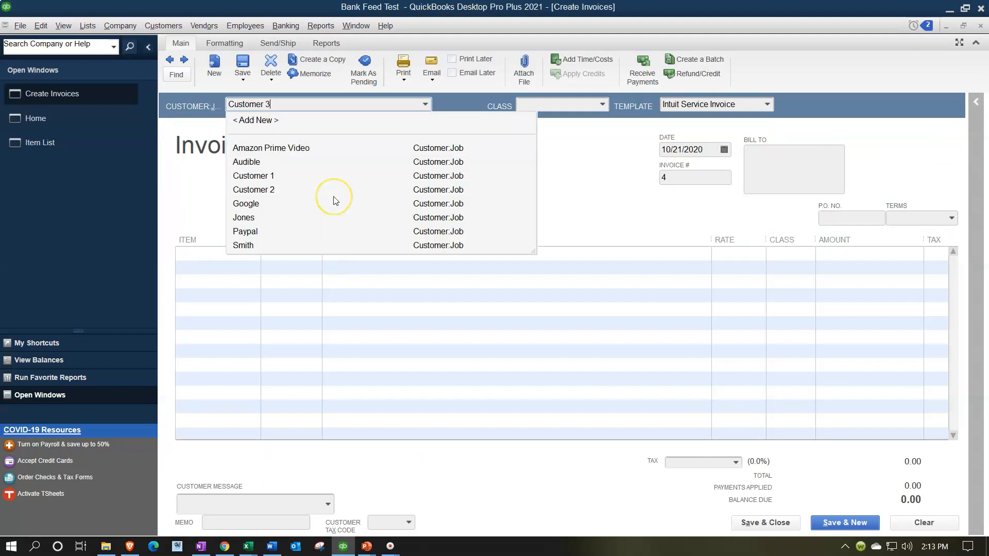
key("Tab")
key("Return")
key("Tab")
key("Tab")
key("Tab")
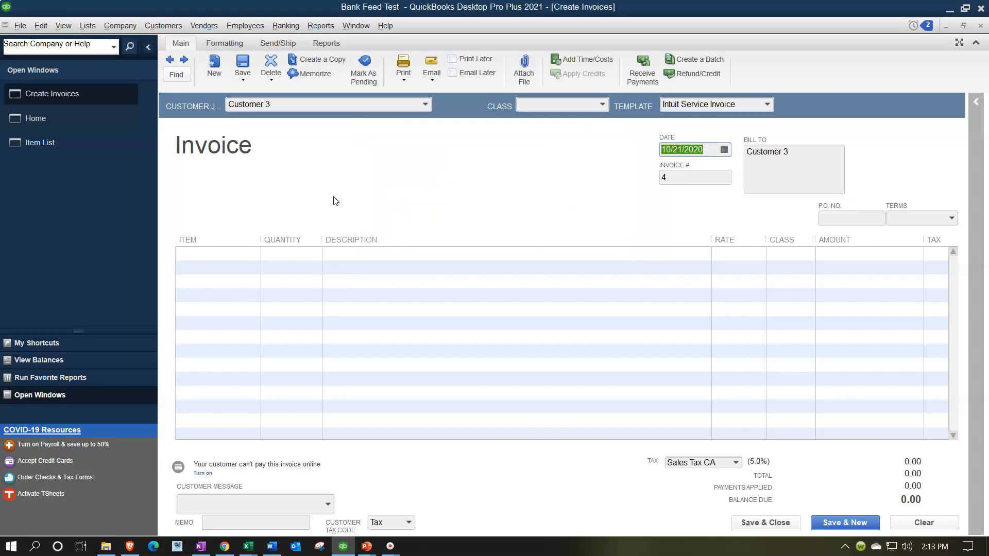
Set the invoice date to 05/16/2020, keeping the suggested invoice number
type("05/16/20")
key("Tab")
key("Tab")
key("Tab")
key("Tab")
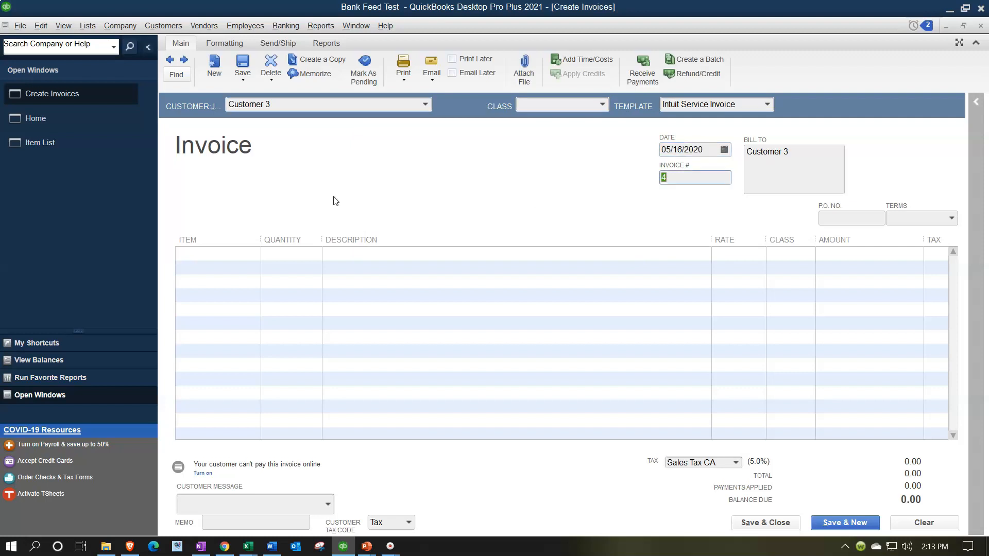
key("Tab")
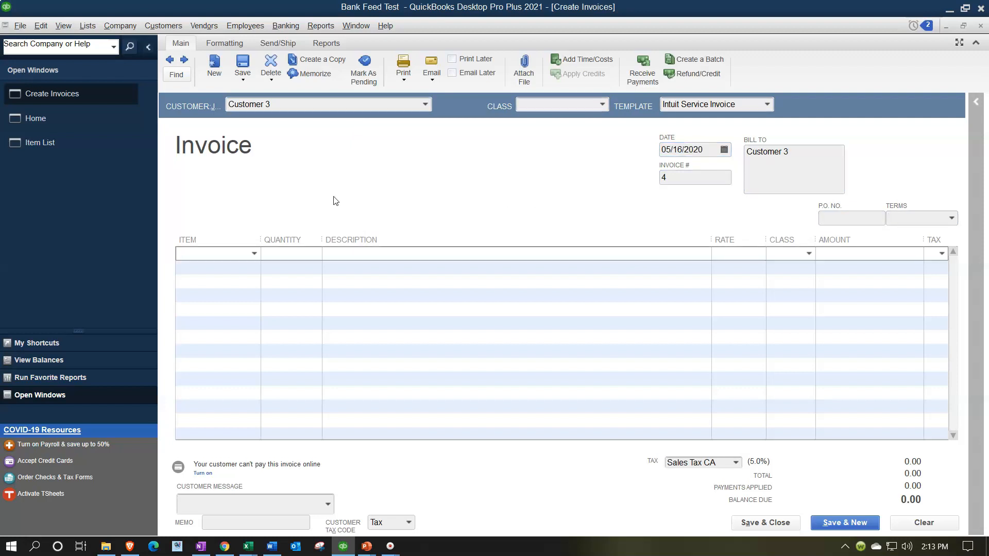
Add the item Inventory 10 with a quantity of 1 to the invoice's first line
type("Inventory 10")
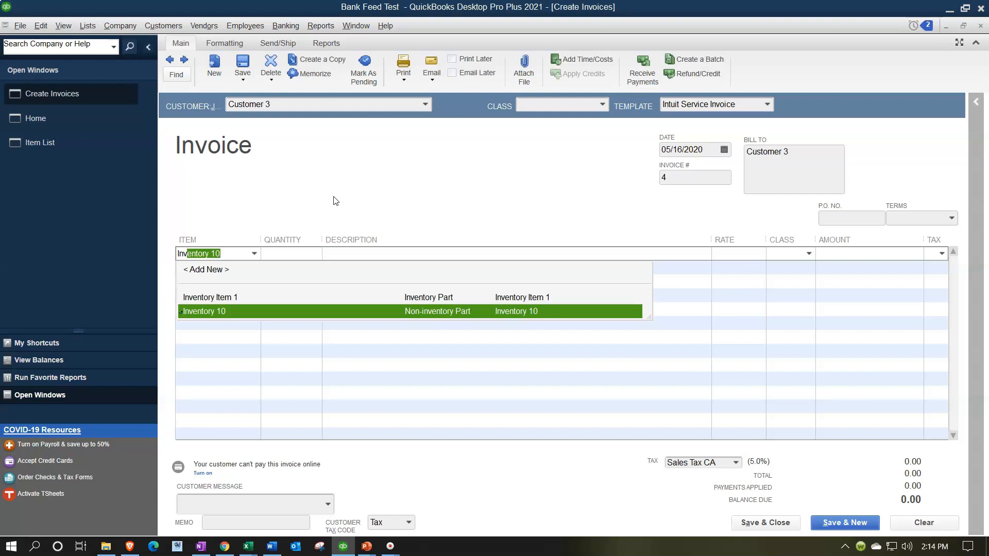
key("Tab")
type("1")
key("Tab")
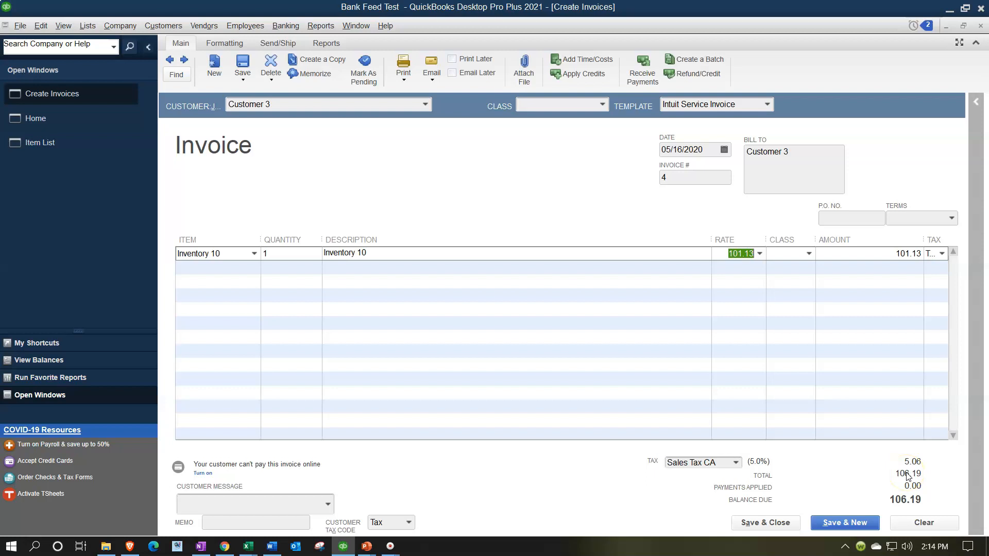
Save and close the invoice, accepting the past date and the unassigned class
left_click(794, 522)
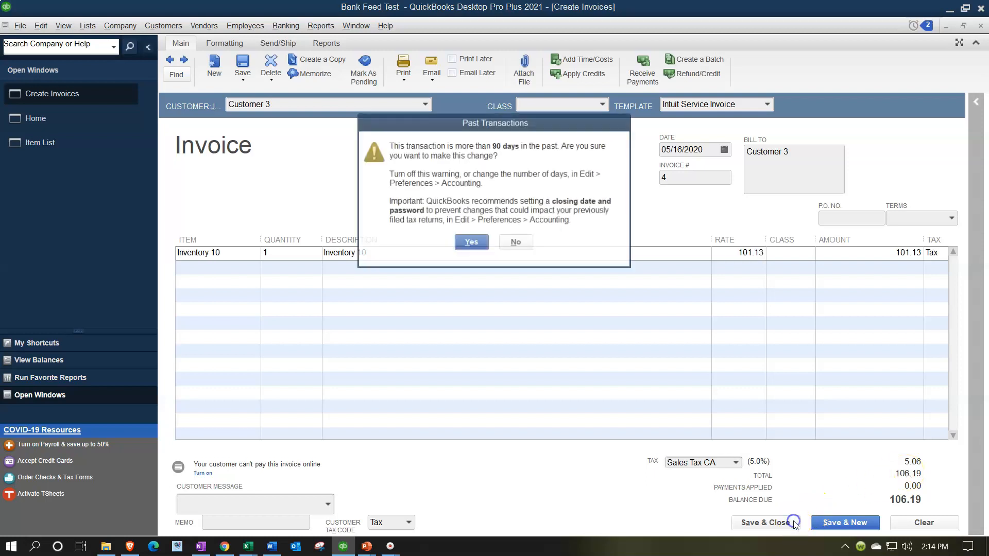
left_click(477, 243)
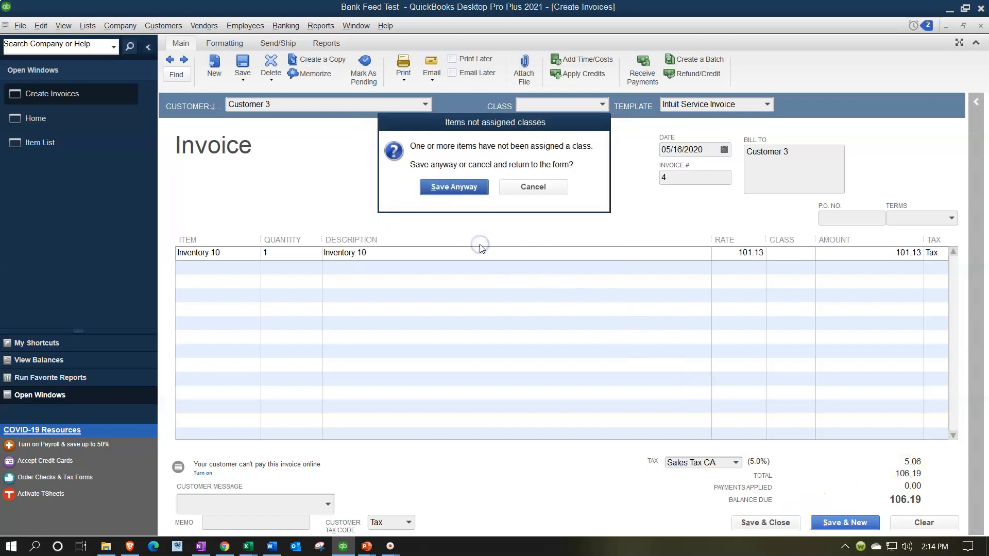
left_click(454, 188)
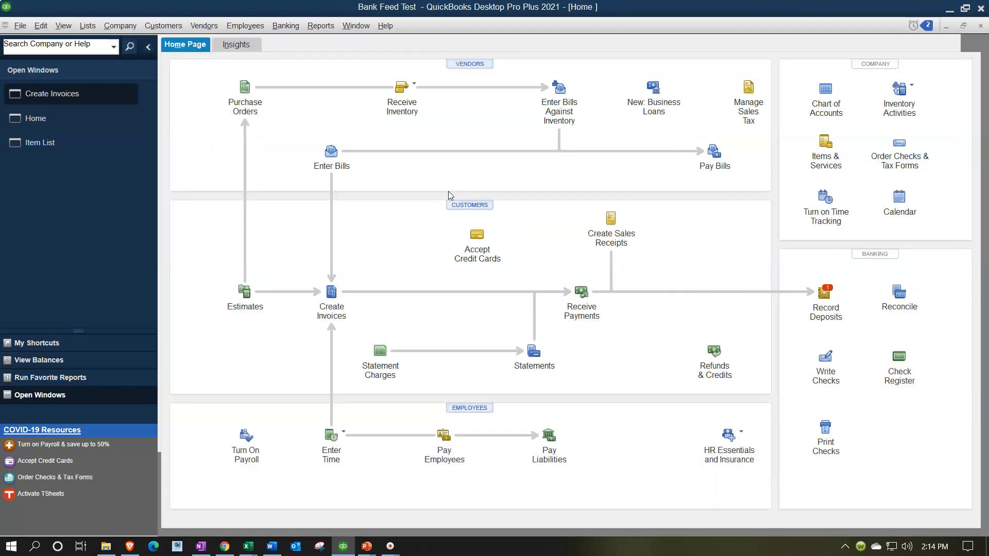
Open the standard Balance Sheet report
left_click(318, 21)
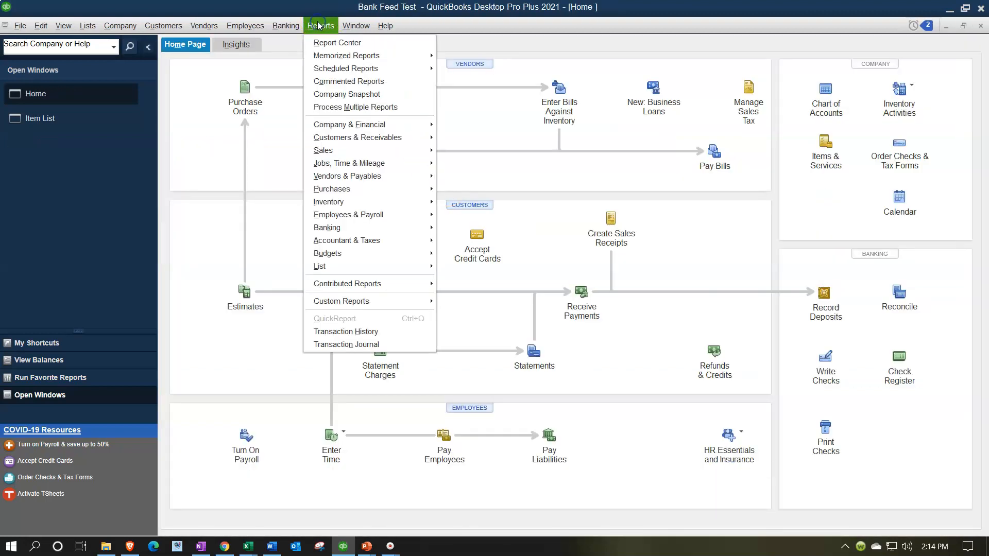
mouse_move(355, 124)
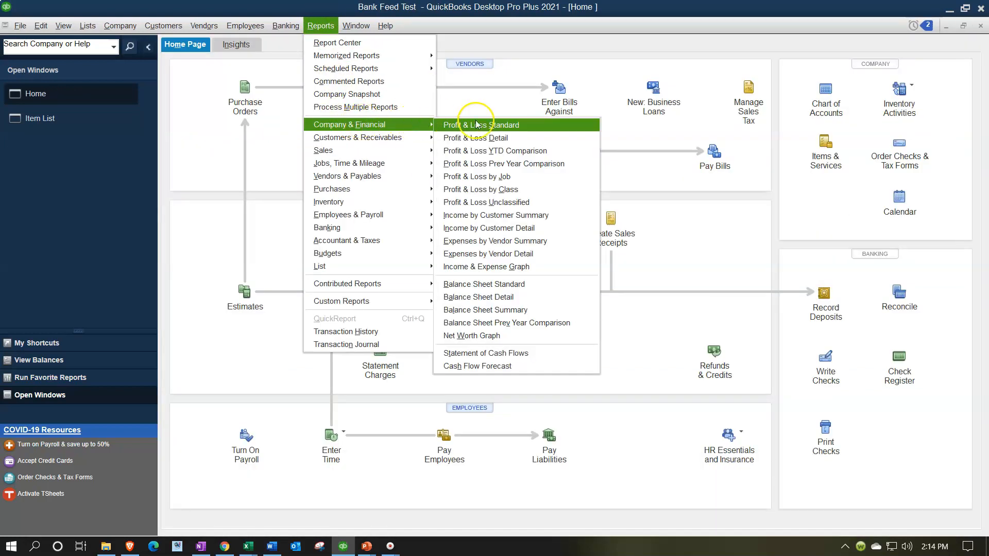
left_click(487, 284)
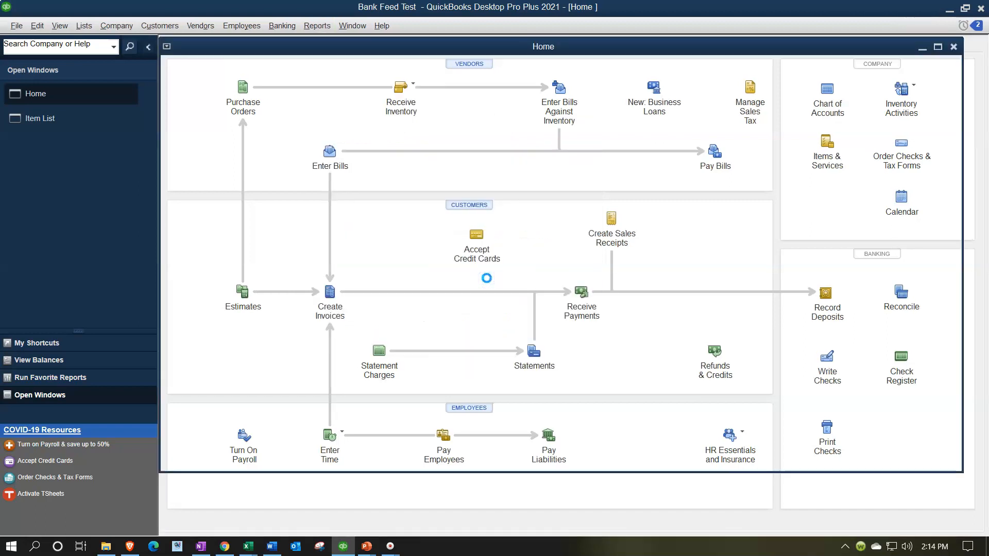
Customize the Balance Sheet's date range to run from 01/01/2020 to 12/31/2020
left_click(216, 43)
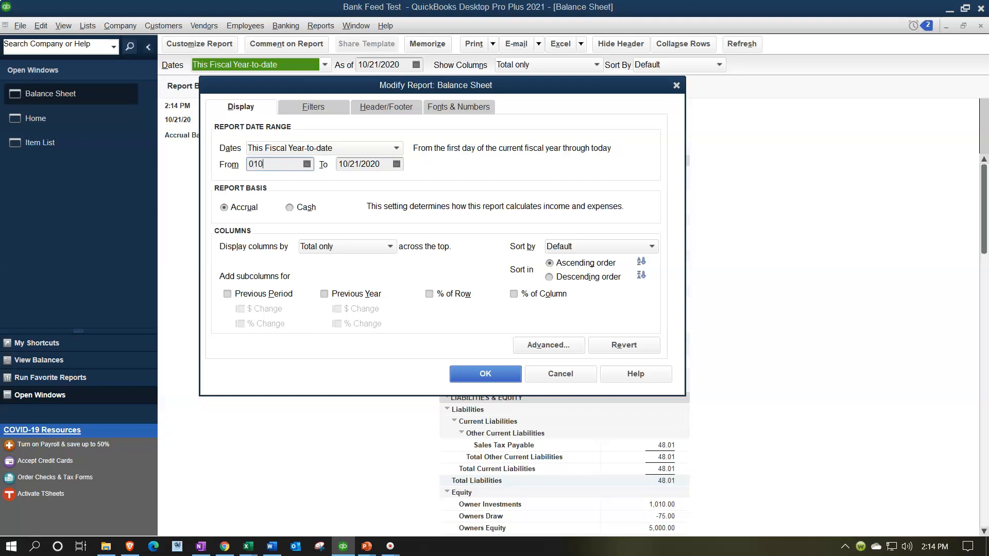
type("20")
key("Tab")
type("1")
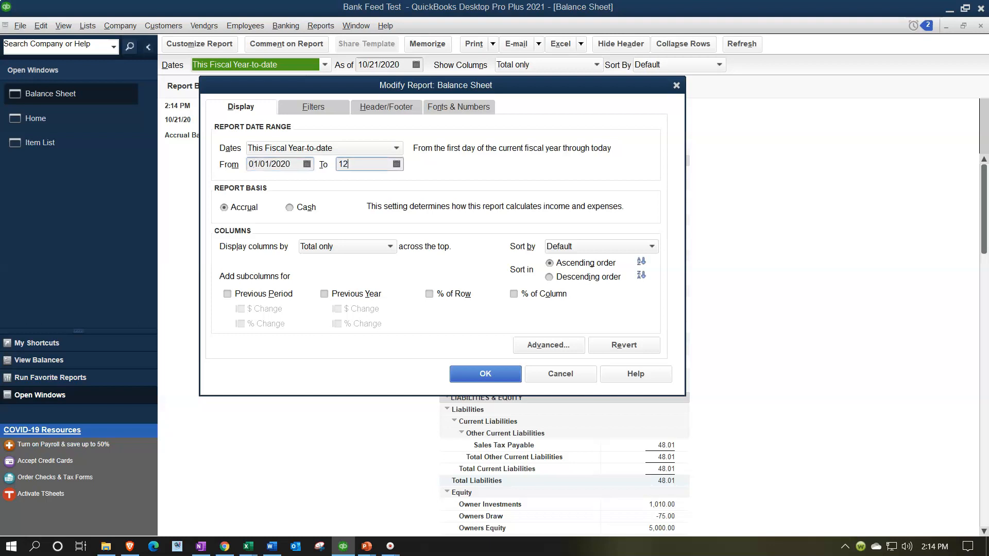
type("2/31")
key("Tab")
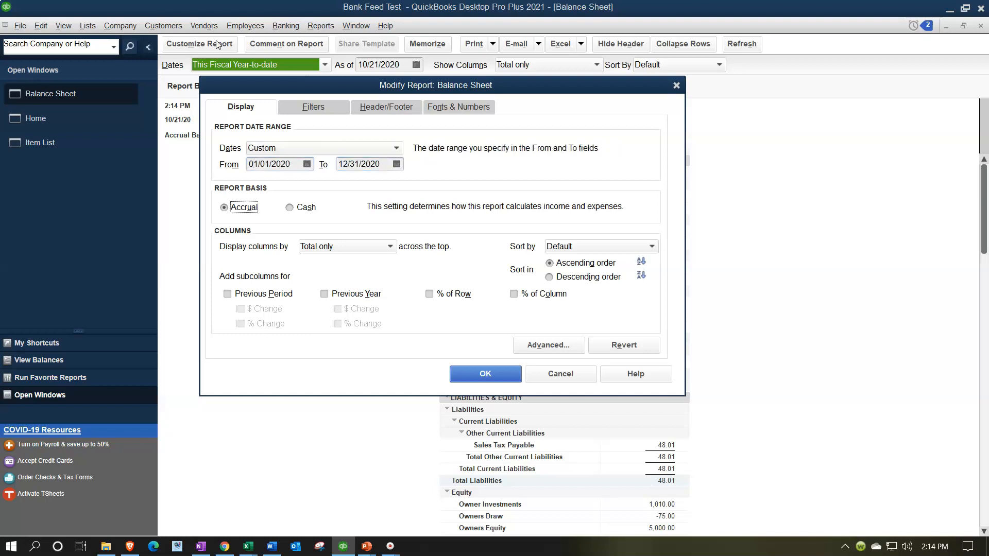
left_click(465, 374)
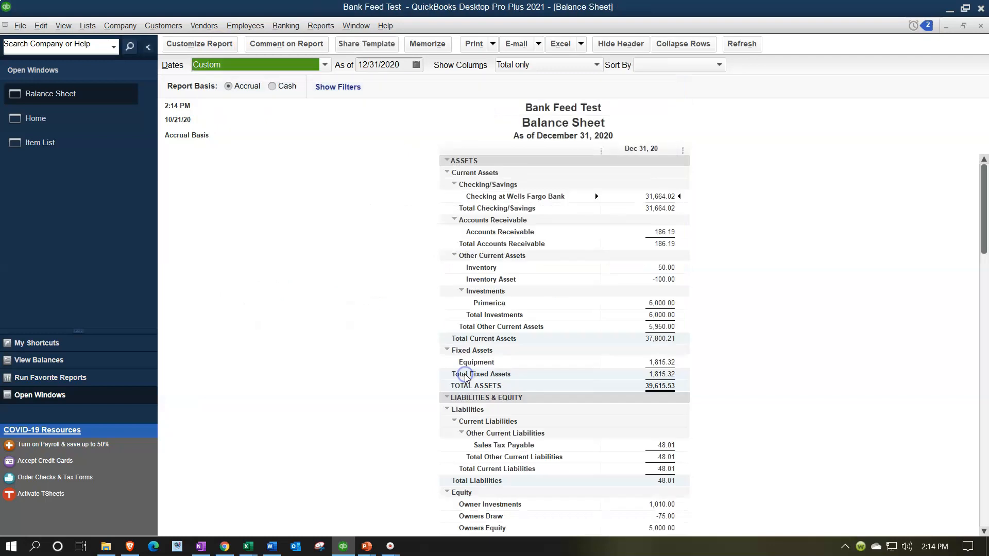
Drill down from the Accounts Receivable balance to Customer 3's invoice, examine it, and return to the Balance Sheet
double_click(667, 233)
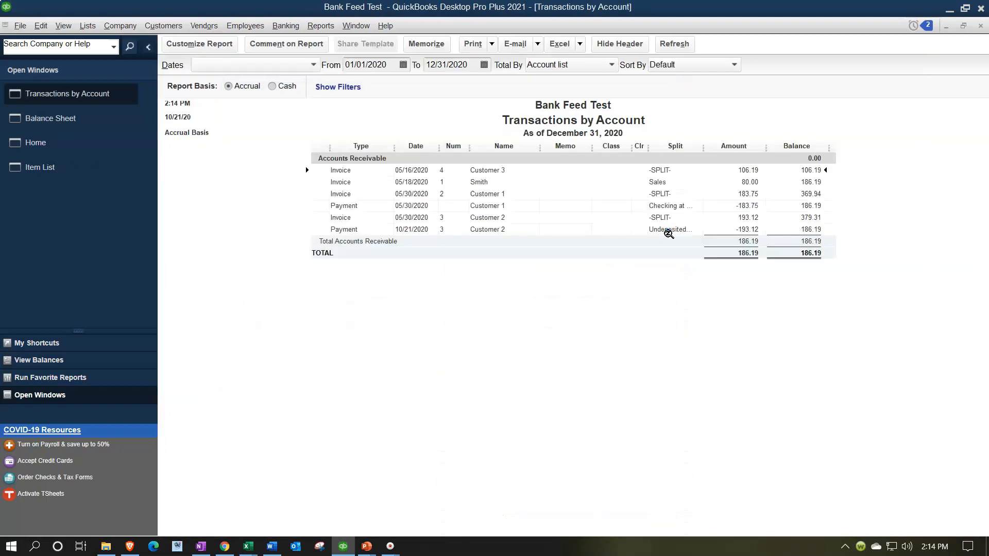
left_click(676, 236)
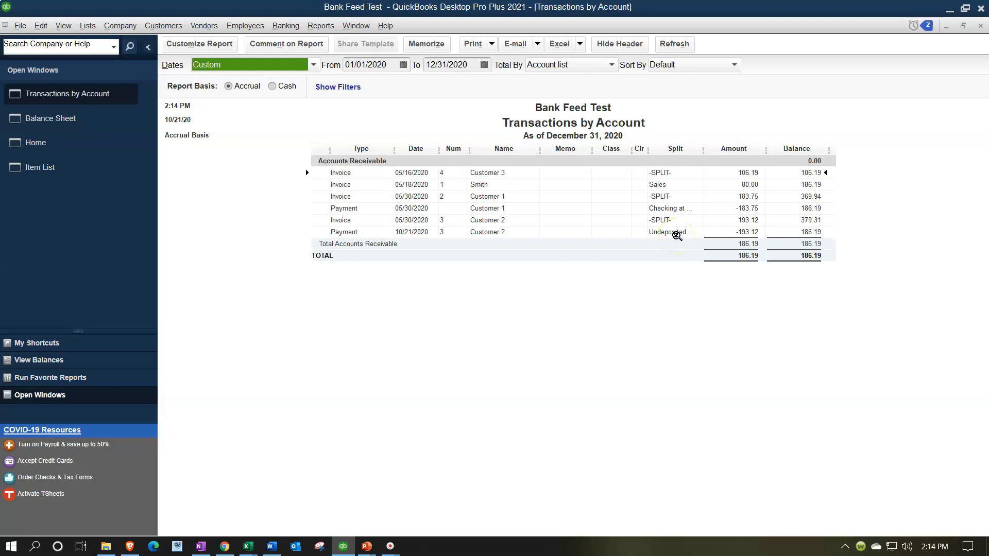
double_click(742, 173)
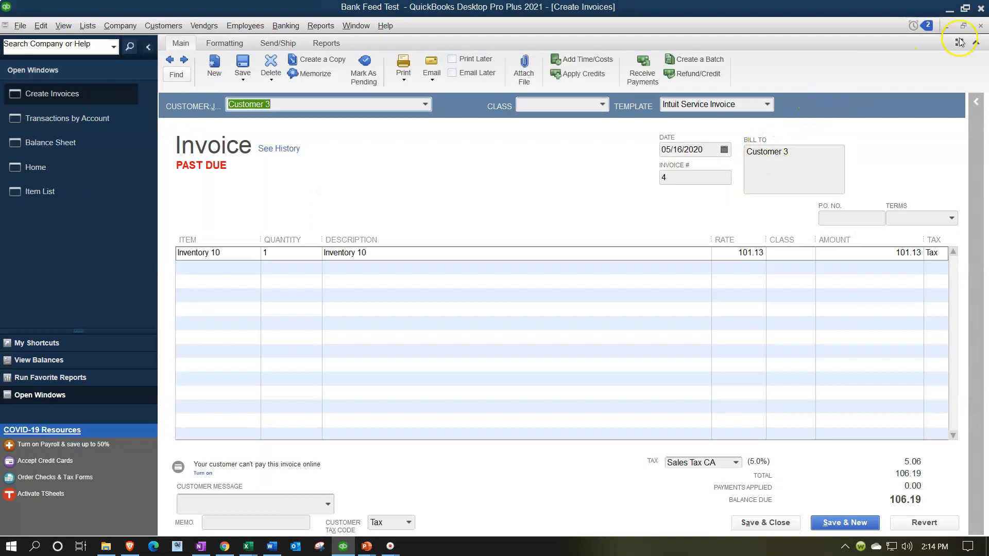
left_click(982, 29)
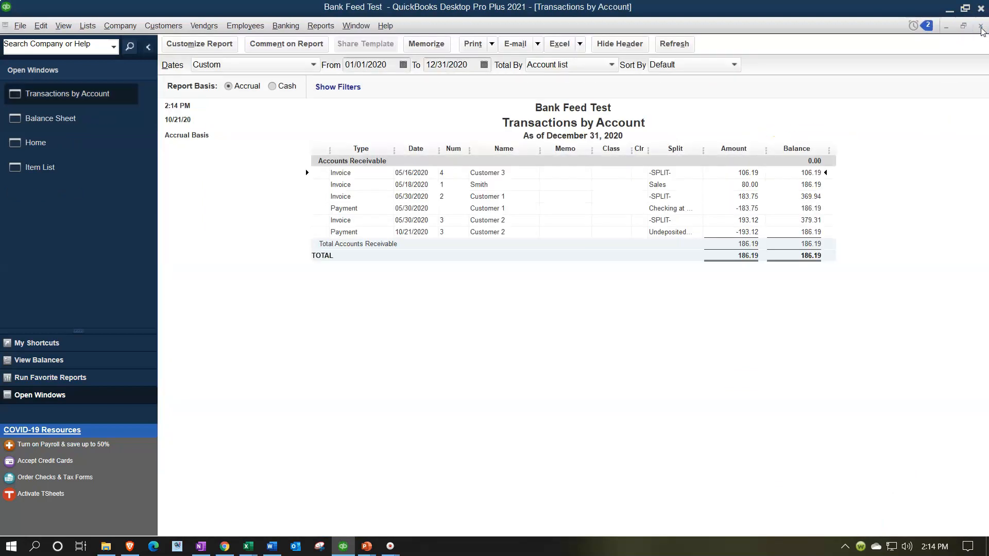
left_click(981, 30)
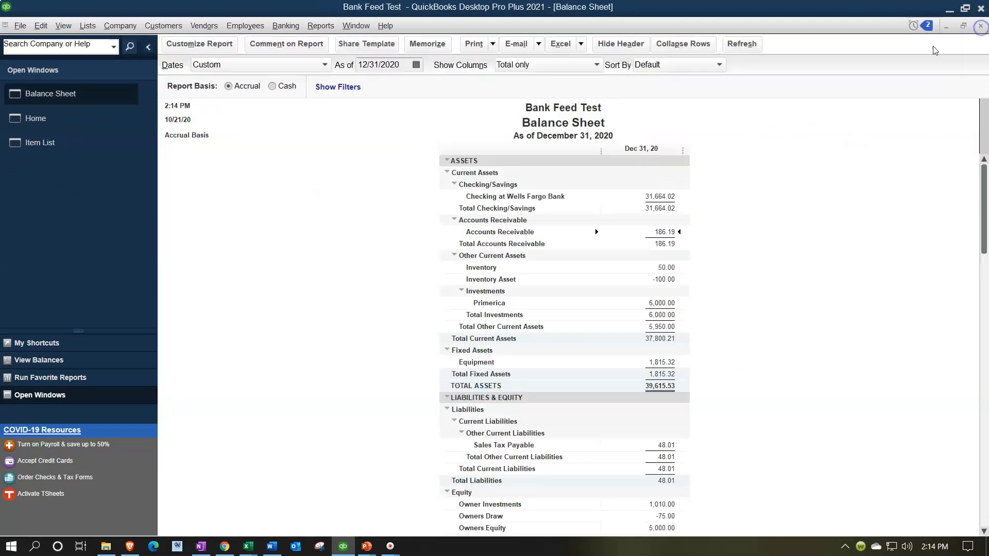
Open the standard Profit & Loss report and set its date range from 01/01/2020 to 12/31/2020
left_click(319, 26)
mouse_move(360, 124)
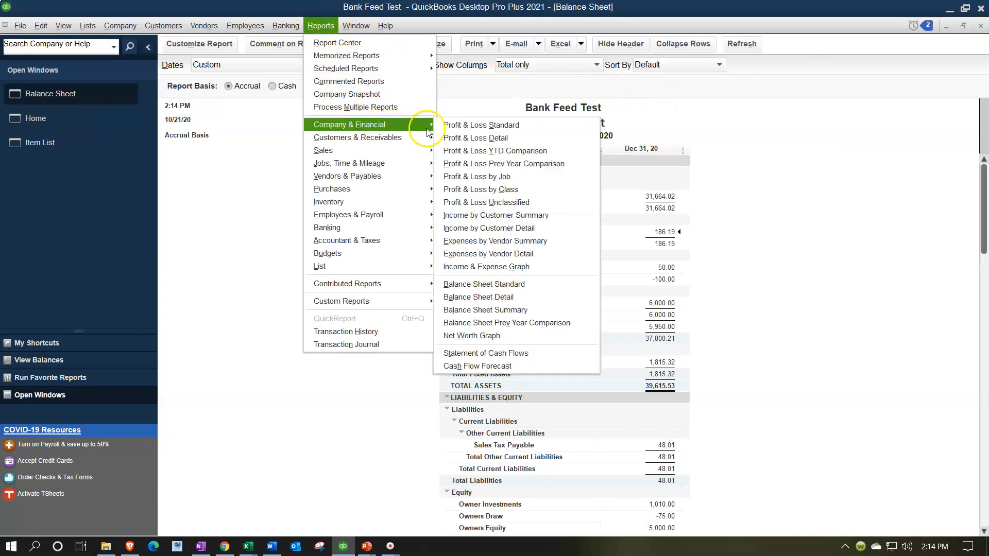
left_click(460, 127)
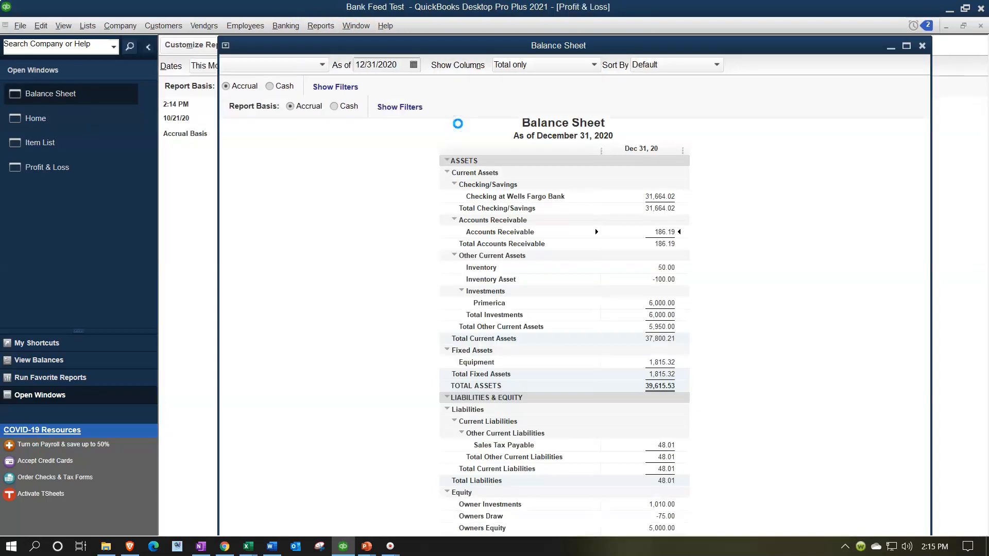
type("01/01/2020")
key("Tab")
type("12/31/2020")
key("Tab")
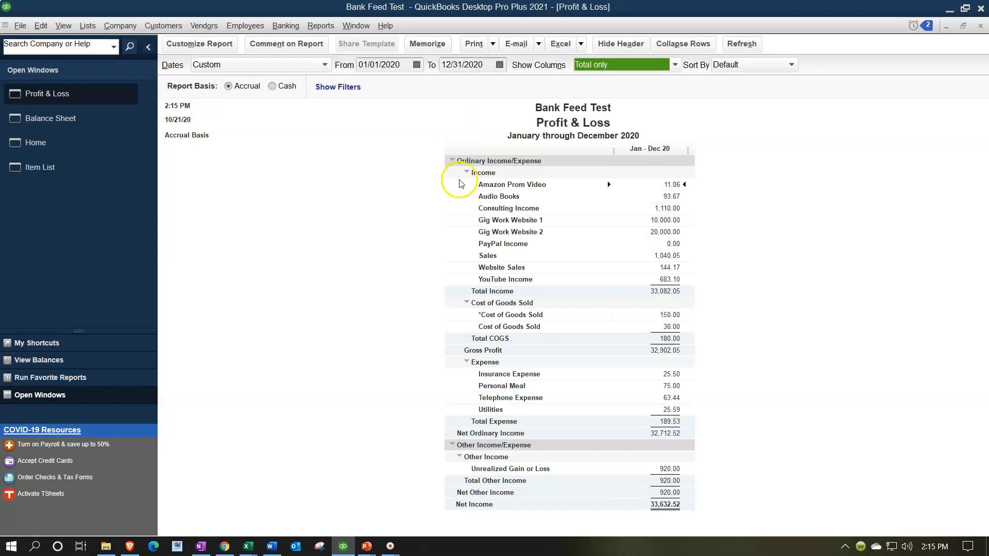
Drill down from the Profit & Loss Sales amount to Customer 3's invoice, close the details, and review Sales Tax Payable on the Balance Sheet
left_click(656, 254)
double_click(656, 253)
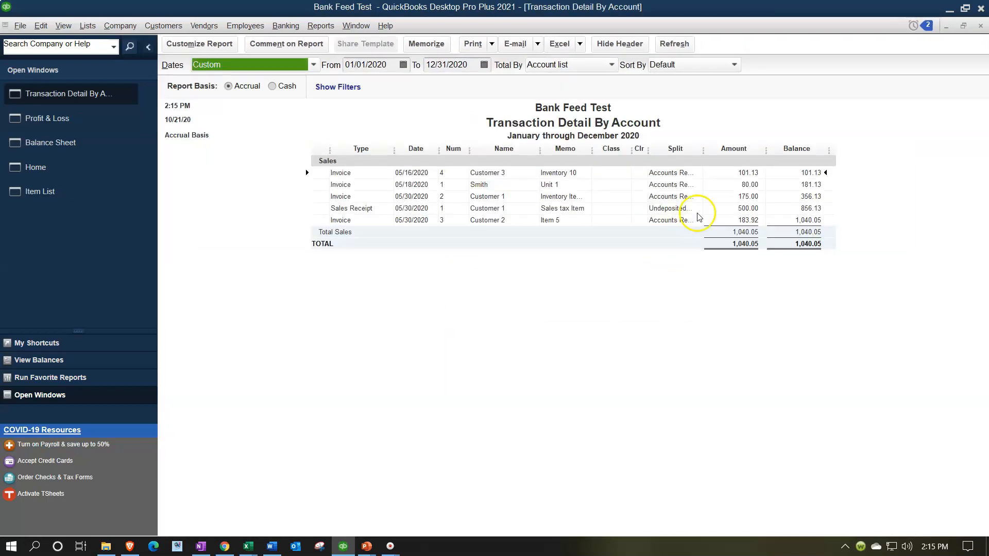
double_click(743, 172)
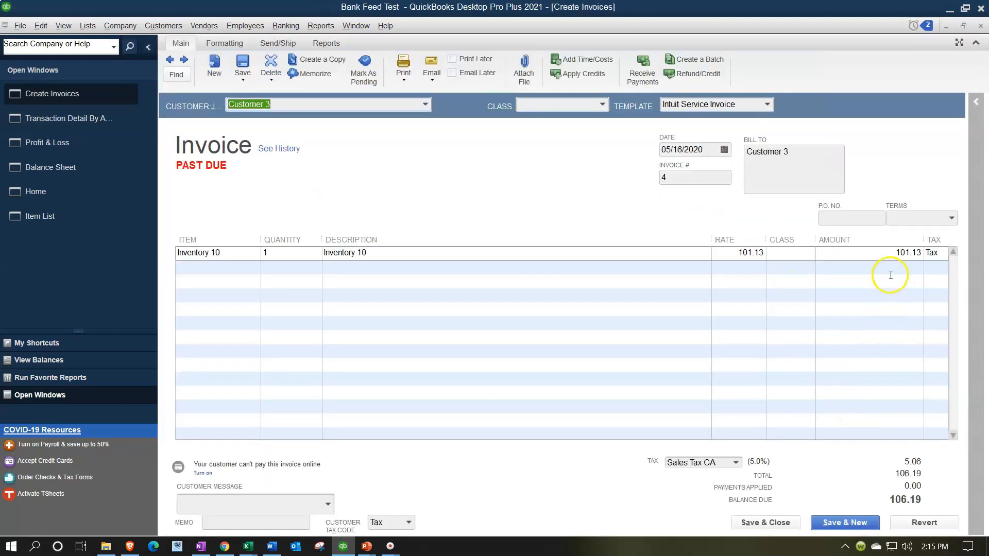
left_click(980, 28)
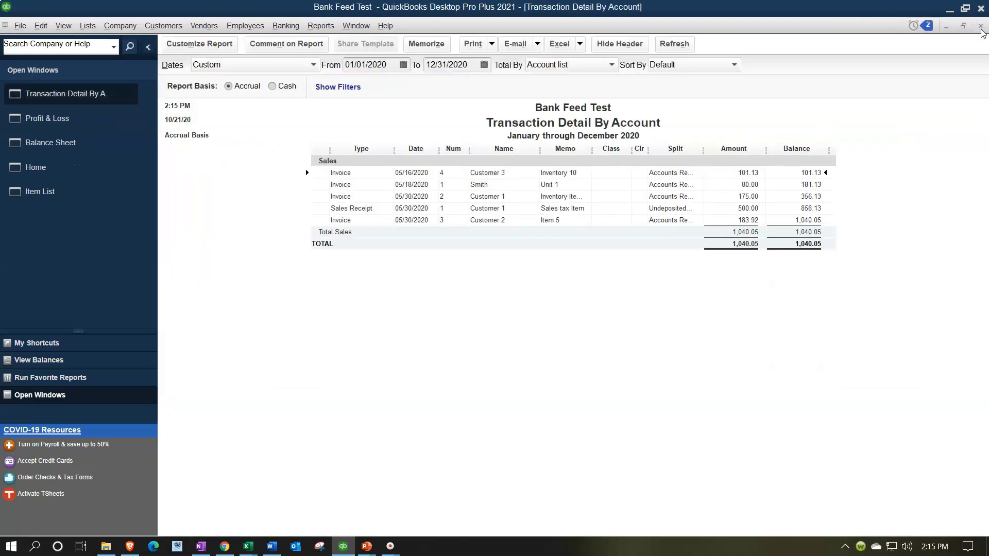
left_click(980, 26)
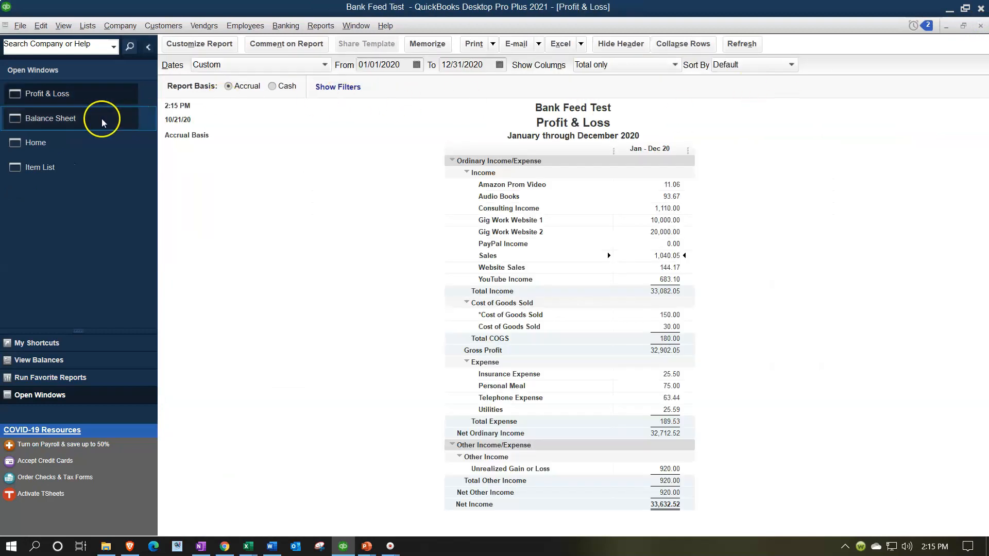
left_click(96, 123)
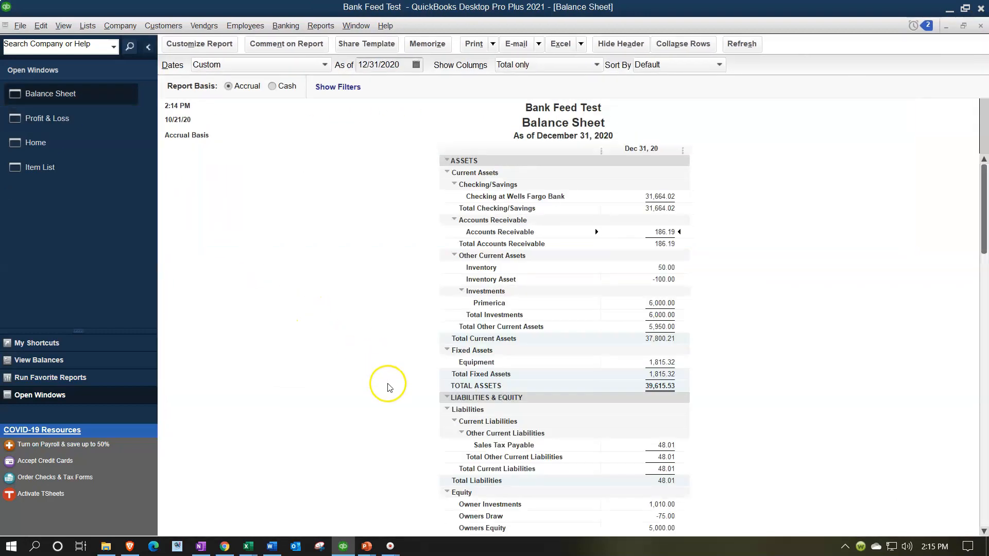
left_click(659, 446)
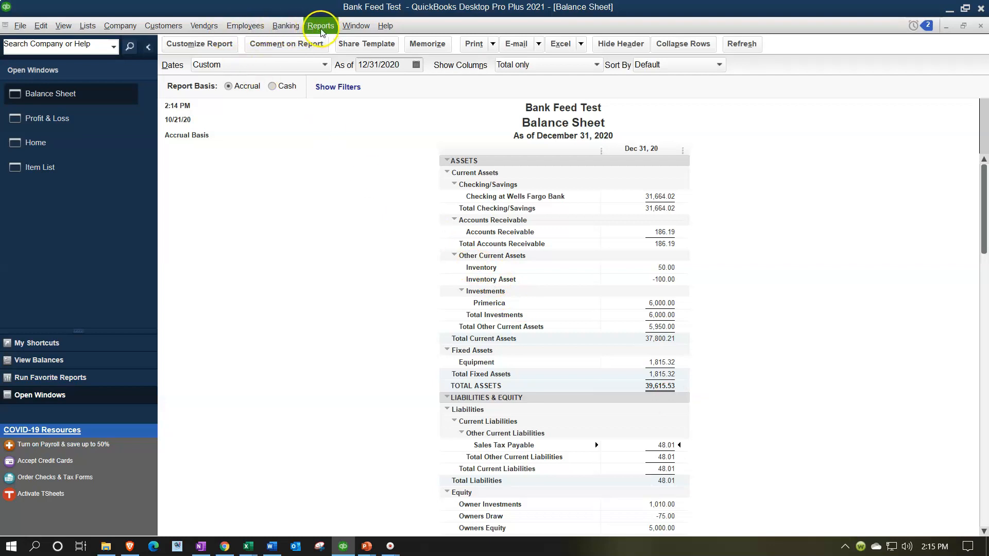
Open the Bank Feeds Center, skip the Advanced Bank Feeds introduction, and look through the recognized transactions
left_click(290, 26)
mouse_move(337, 142)
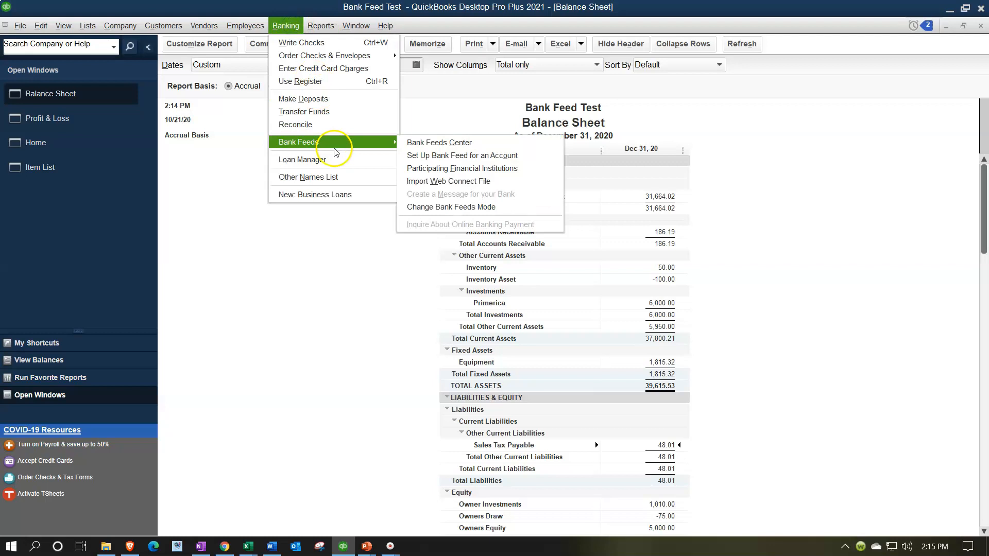
left_click(430, 143)
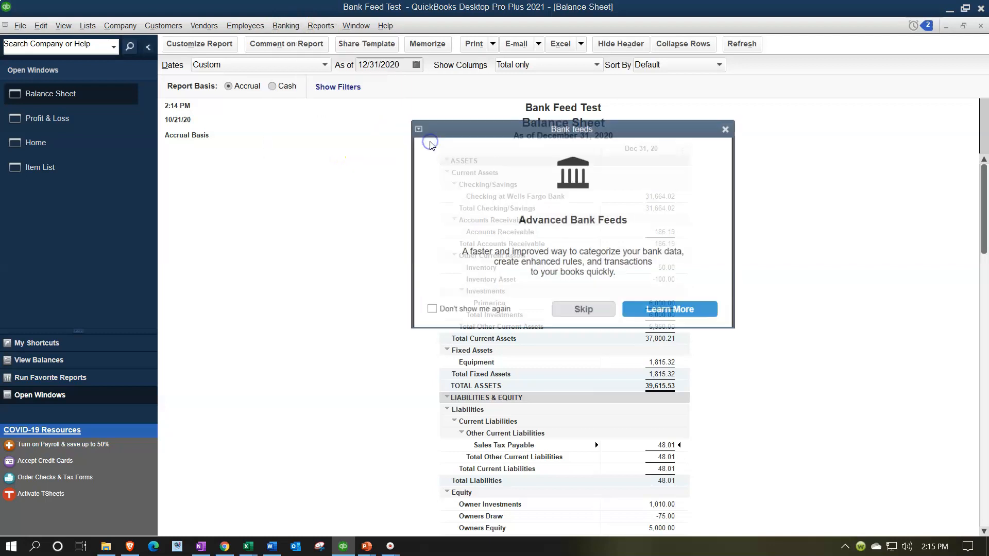
left_click(607, 308)
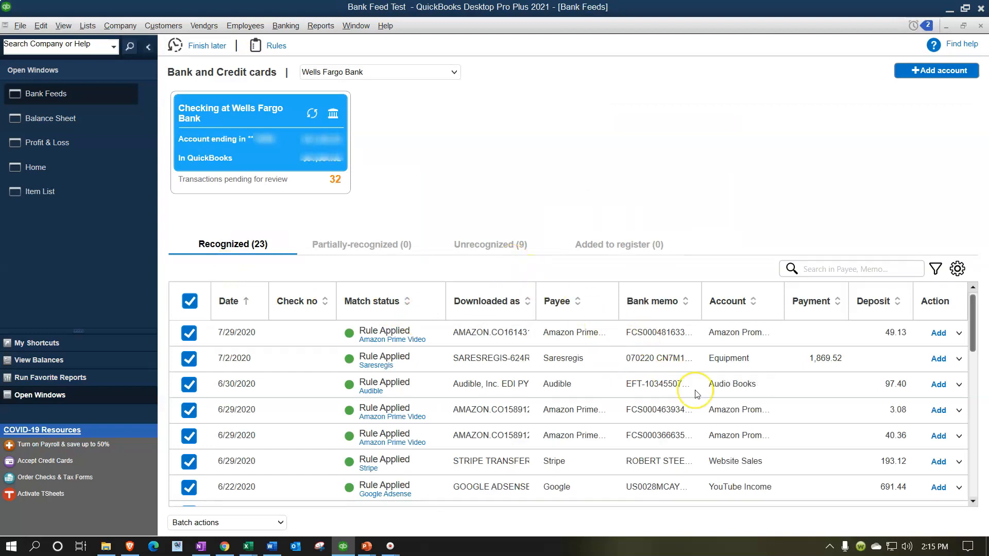
scroll(697, 394, "down", 2)
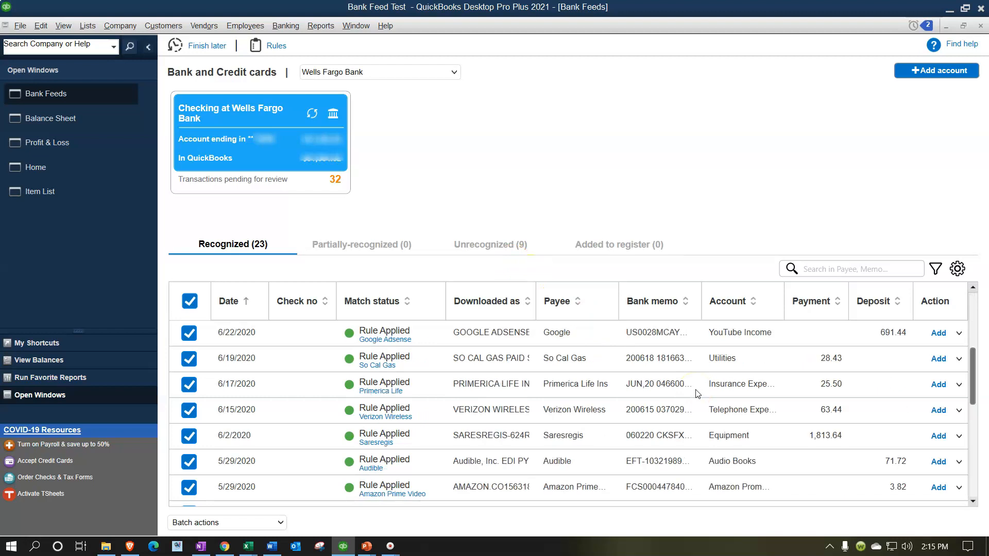
scroll(697, 394, "up", 2)
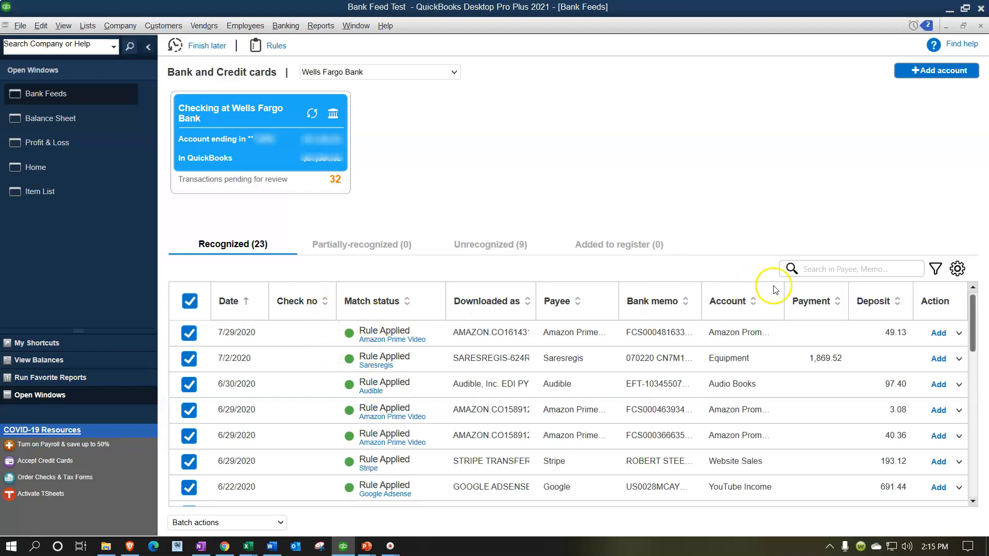
Show the Type column in the recognized transactions and sort by it so that deposits are listed first
left_click(957, 268)
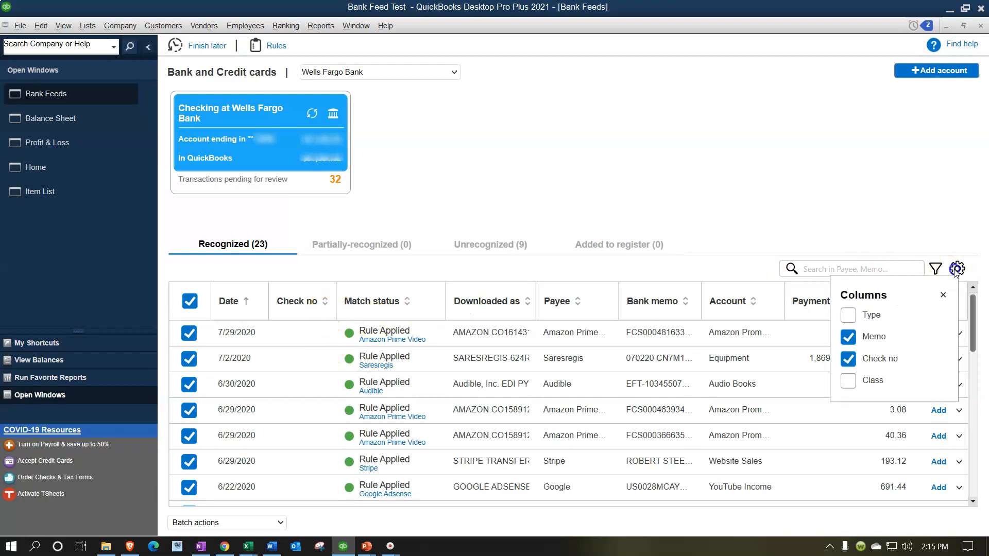
left_click(851, 316)
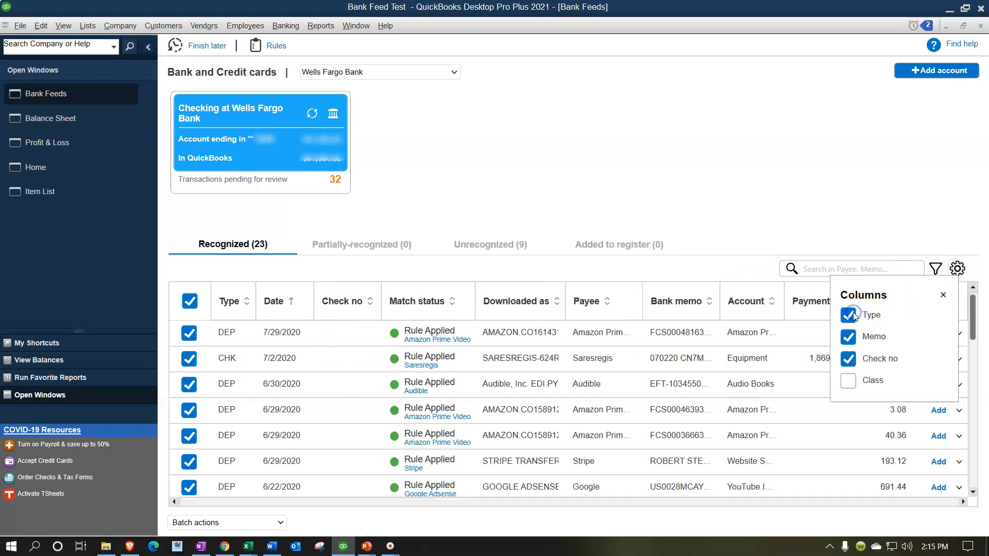
left_click(944, 296)
left_click(240, 303)
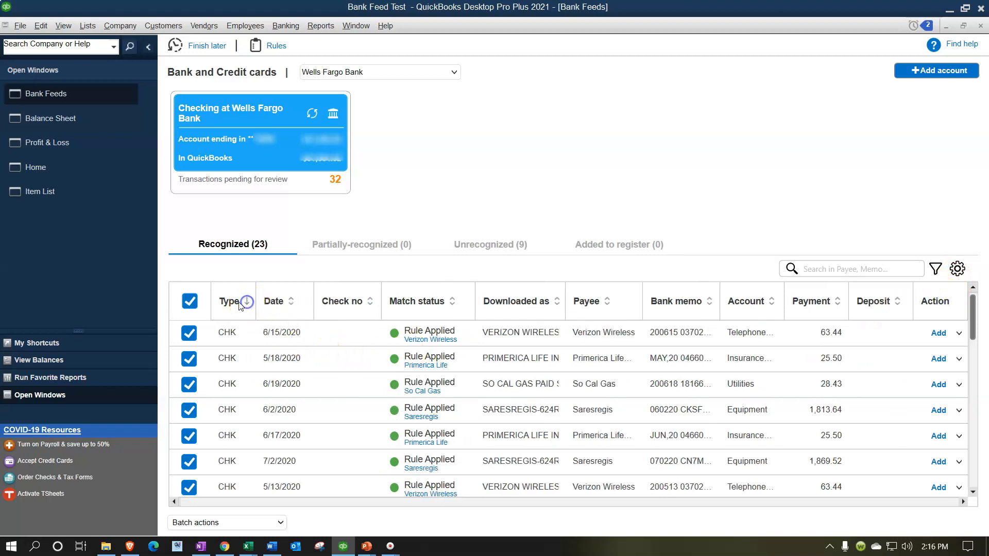
left_click(229, 304)
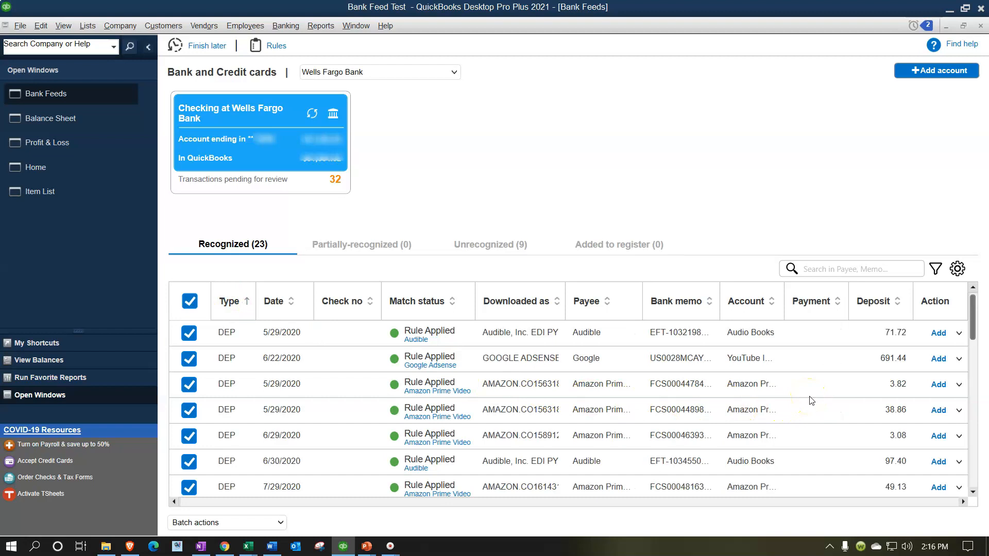
Examine the existing transactions that could match the 5/13/2020 Stripe deposit of 106.19, and close the matching window without saving
scroll(811, 400, "down", 3)
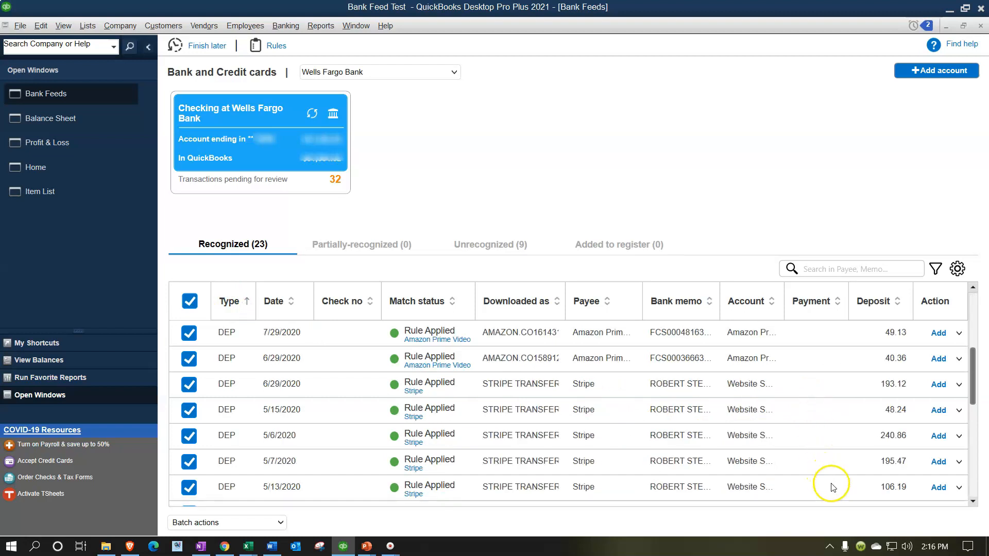
left_click(959, 488)
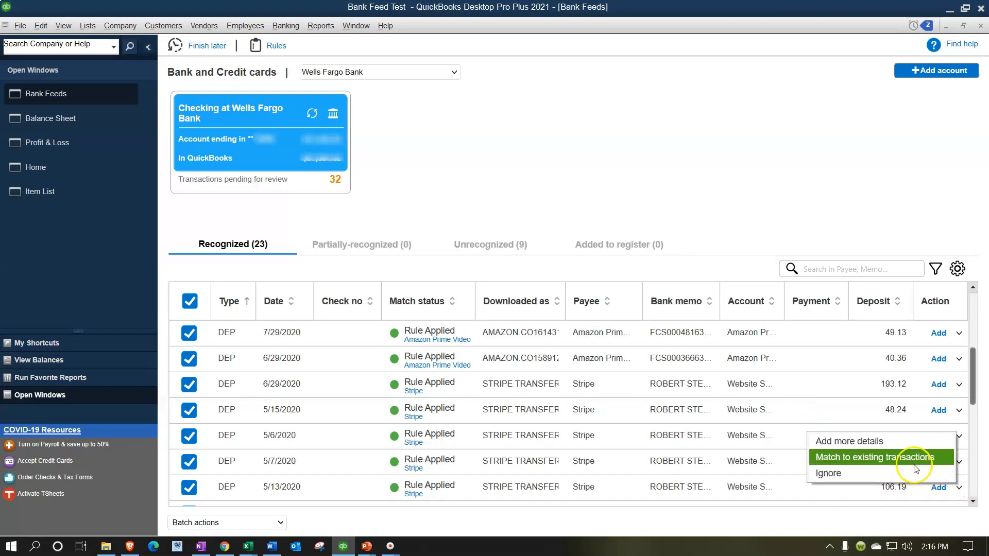
left_click(882, 443)
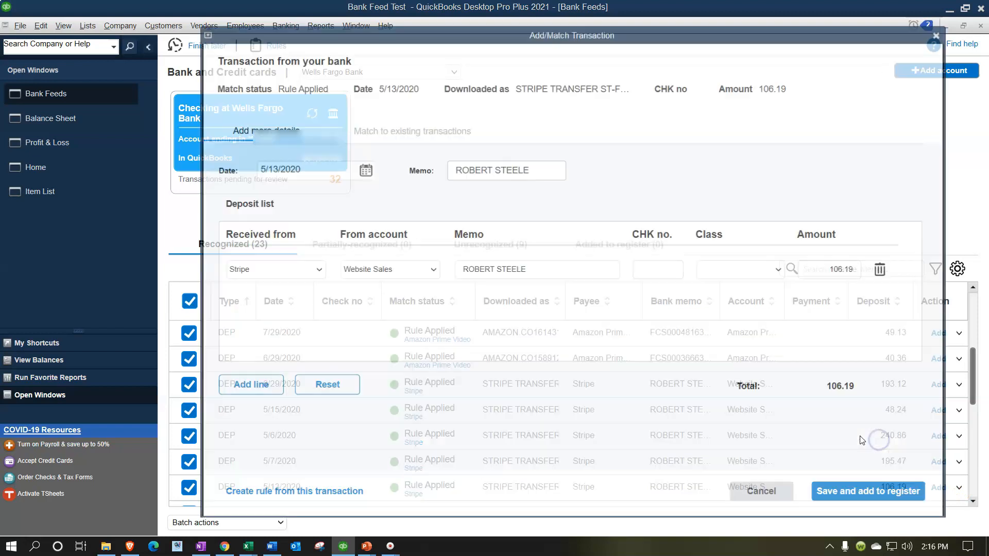
left_click(396, 129)
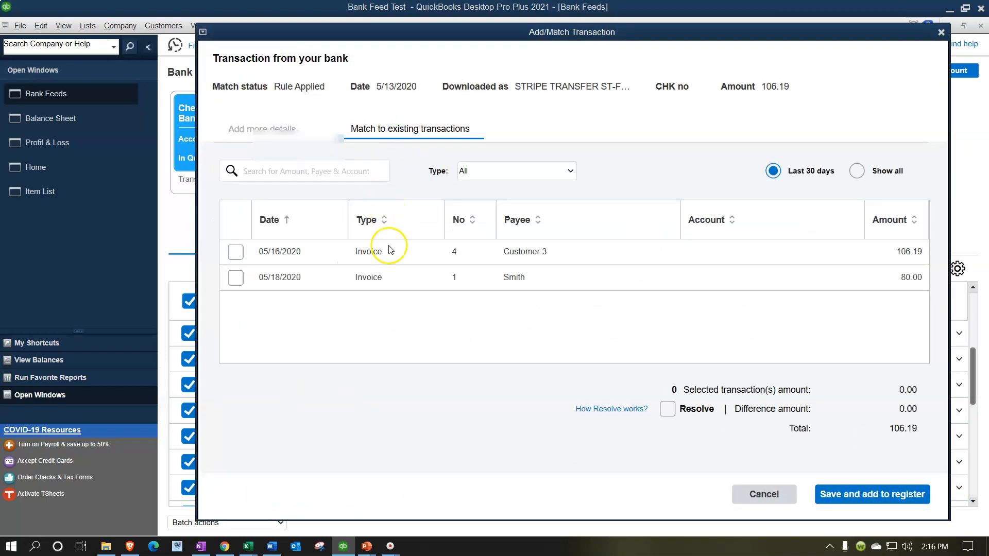
left_click(586, 266)
left_click(940, 33)
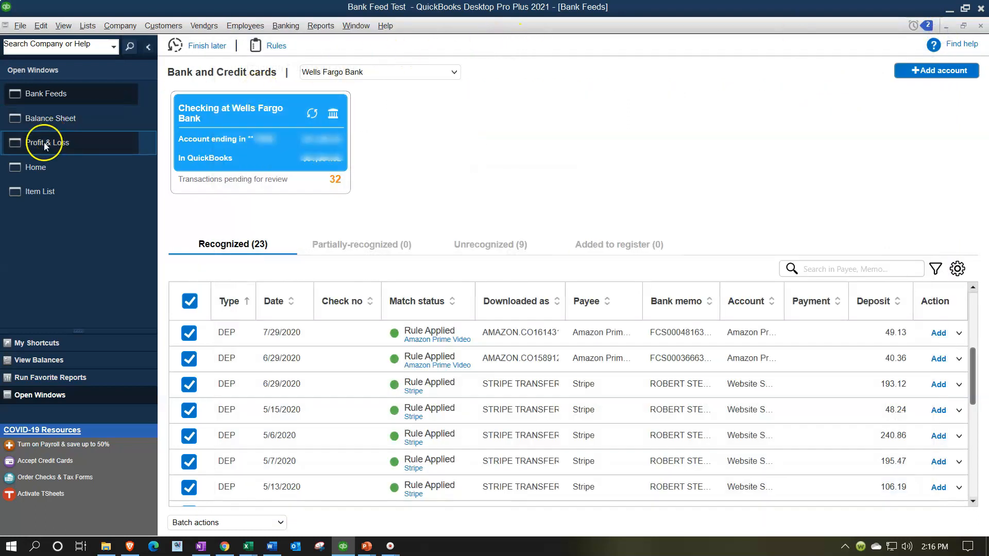
Open the Receive Payments form from the Home page and review the accounts available for the deposit
left_click(45, 166)
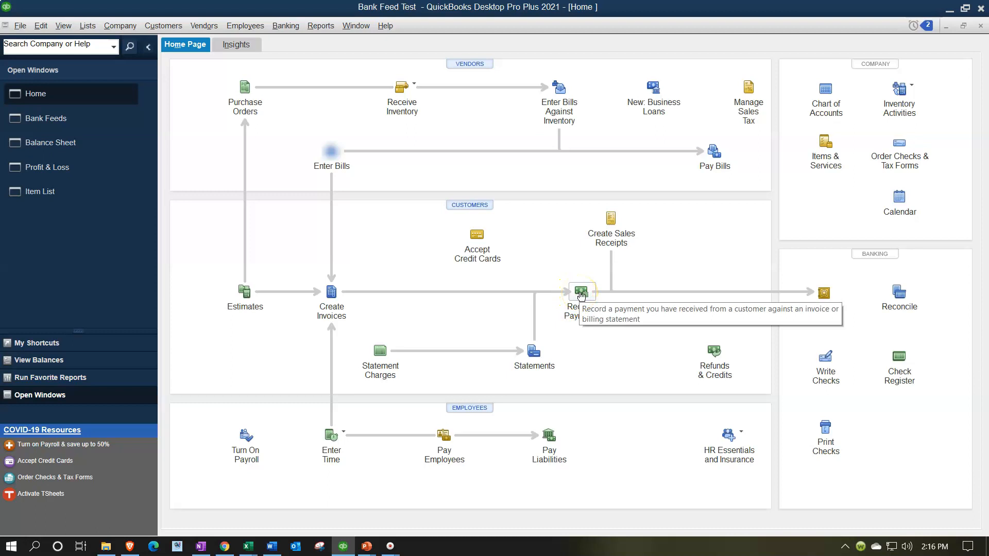
left_click(582, 295)
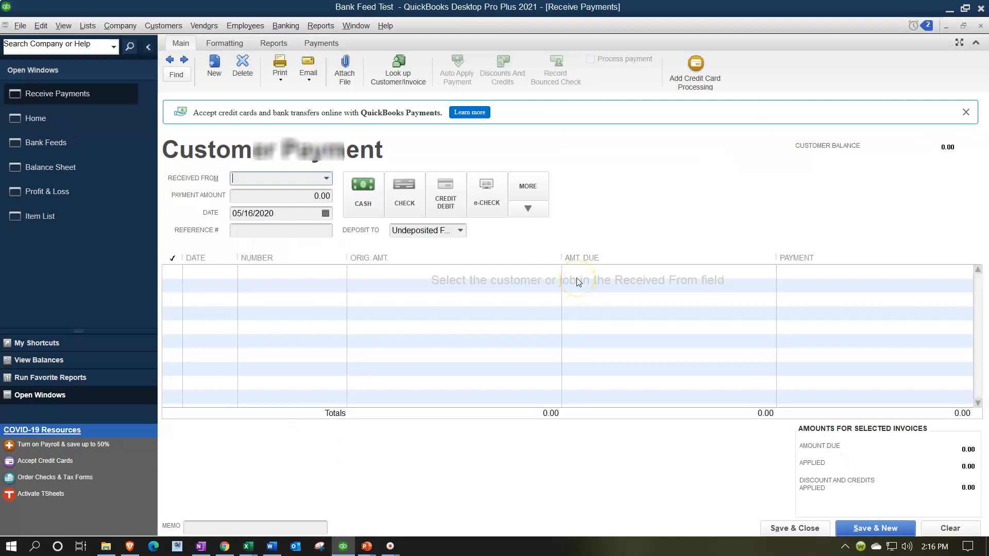
left_click(460, 230)
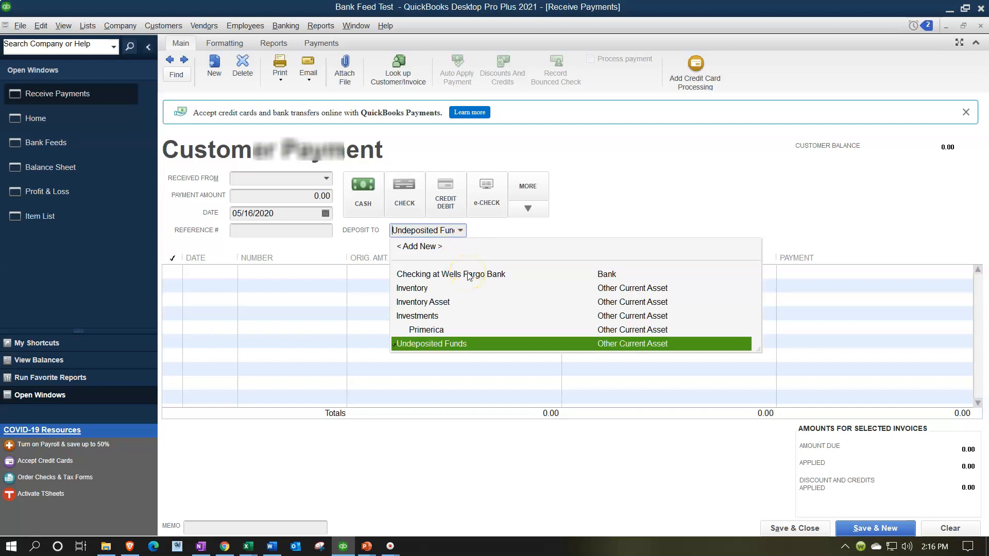
left_click(614, 183)
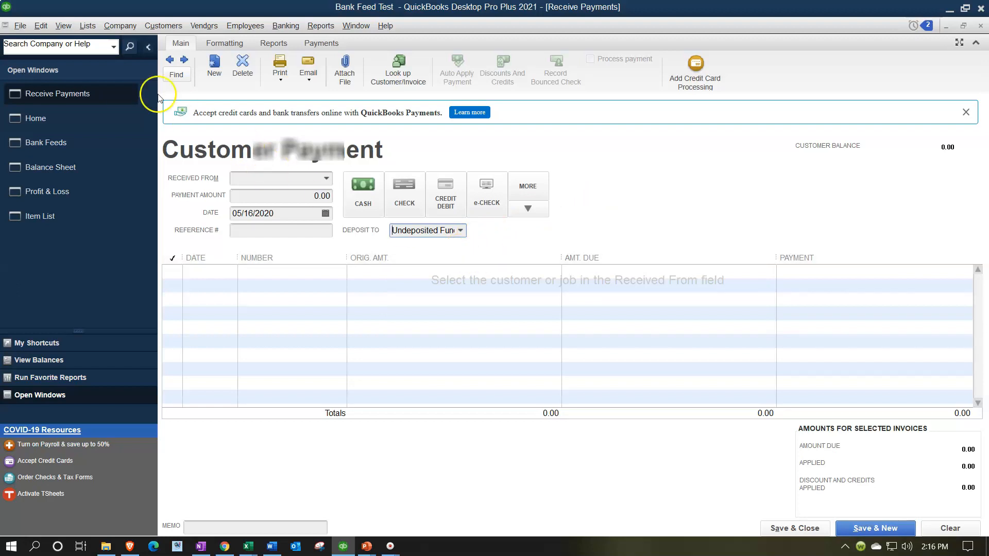
Review the company preferences for Payments, including the Undeposited Funds default option, and close them without changes
left_click(44, 33)
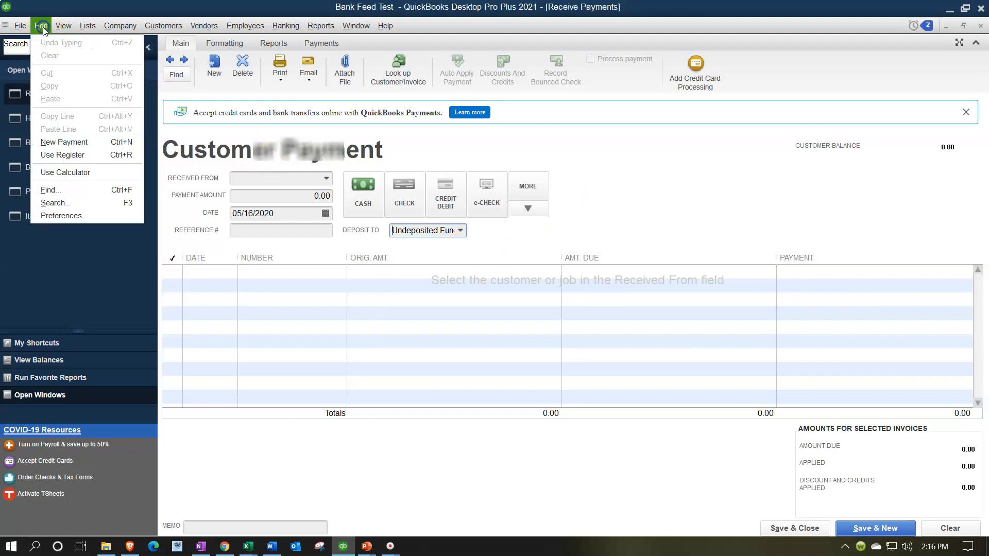
left_click(76, 213)
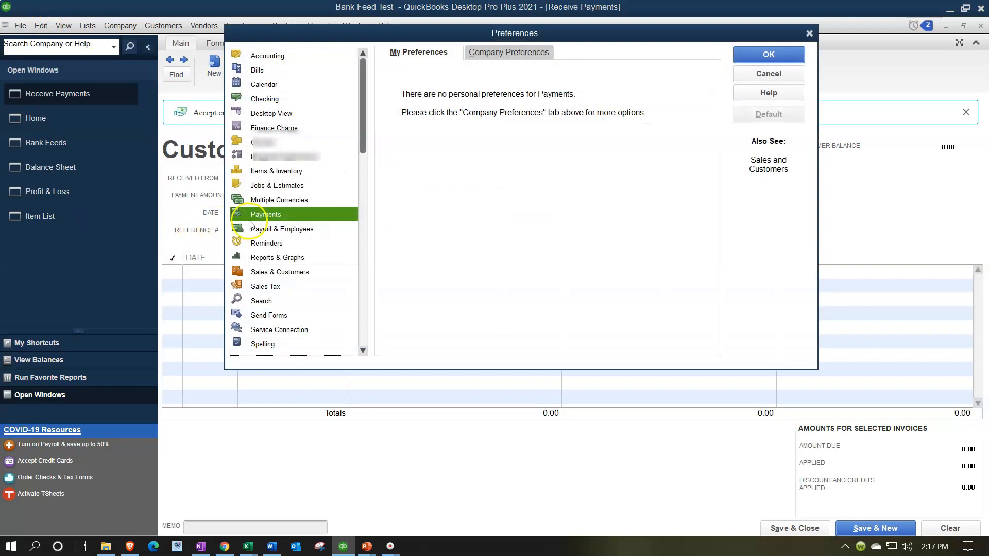
left_click(509, 53)
left_click_drag(511, 29, 681, 87)
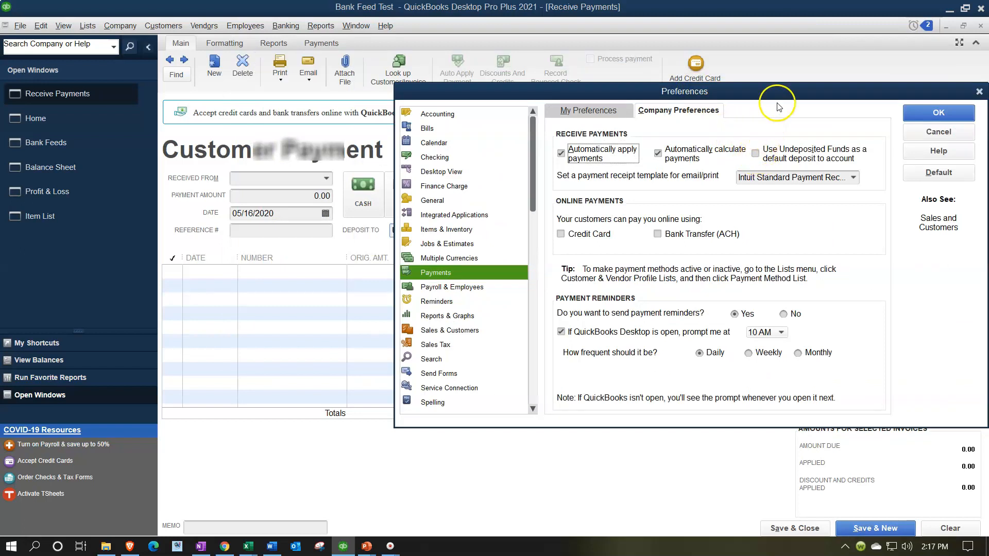
left_click_drag(783, 97, 692, 125)
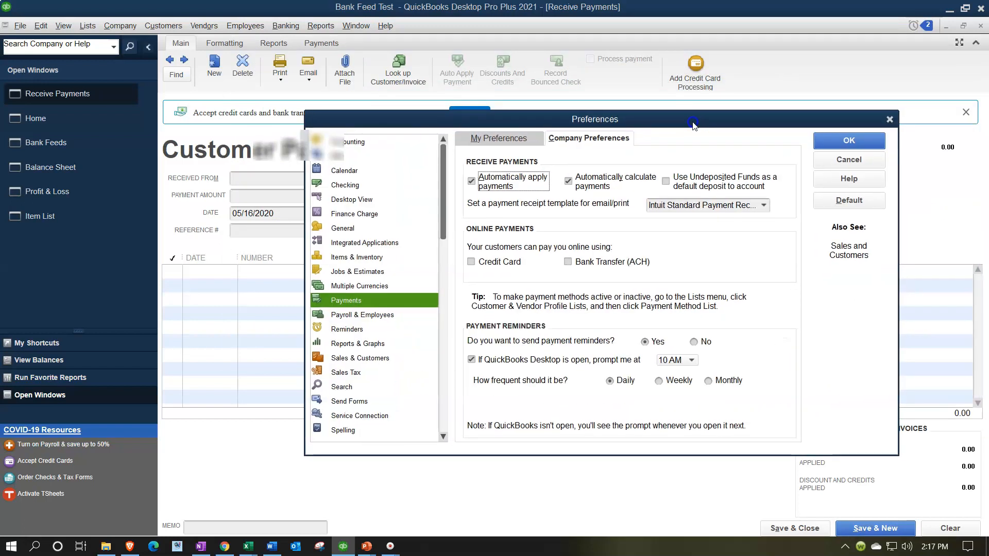
left_click(889, 118)
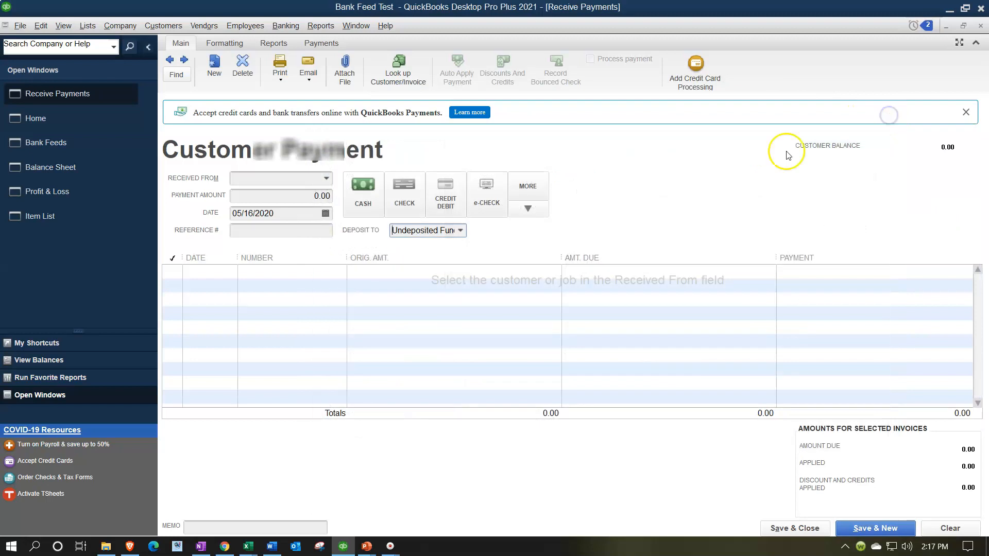
Set the payment's deposit account to Checking at Wells Fargo Bank and try to save the payment without a customer
left_click(459, 231)
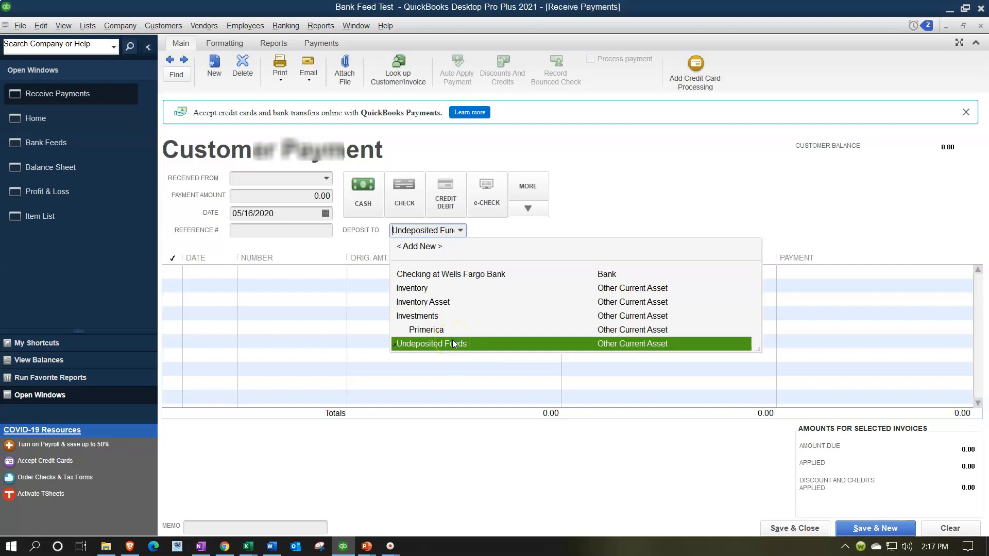
left_click(454, 274)
left_click(666, 193)
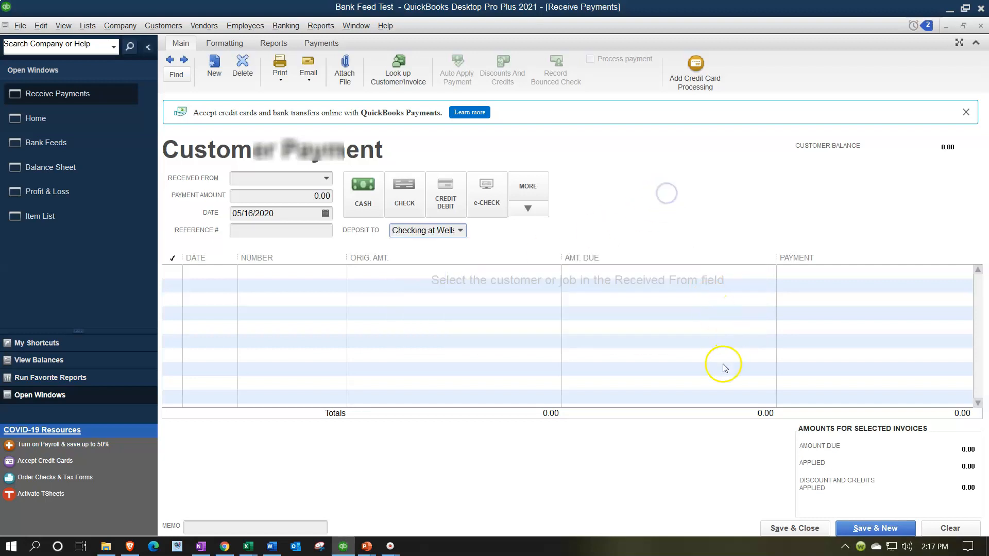
left_click(797, 530)
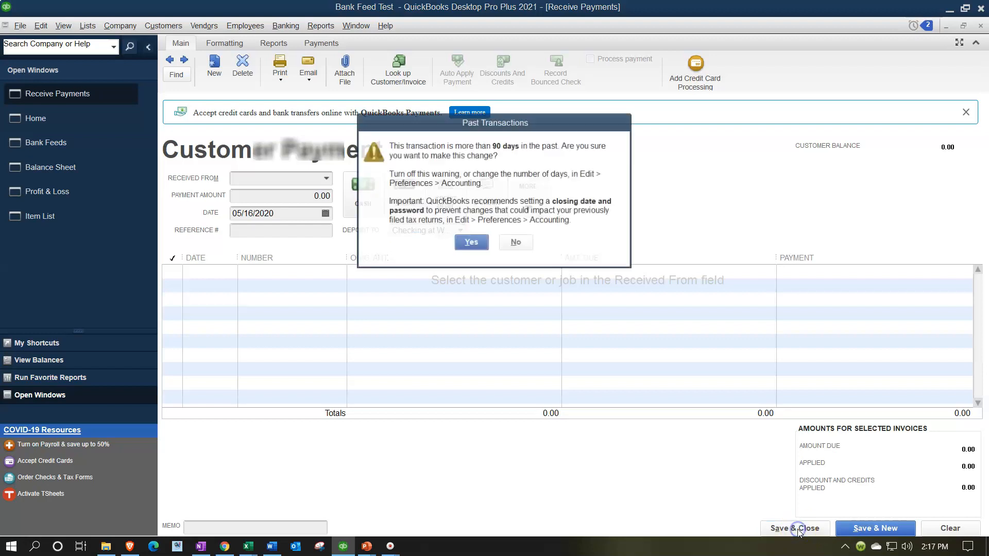
left_click(486, 244)
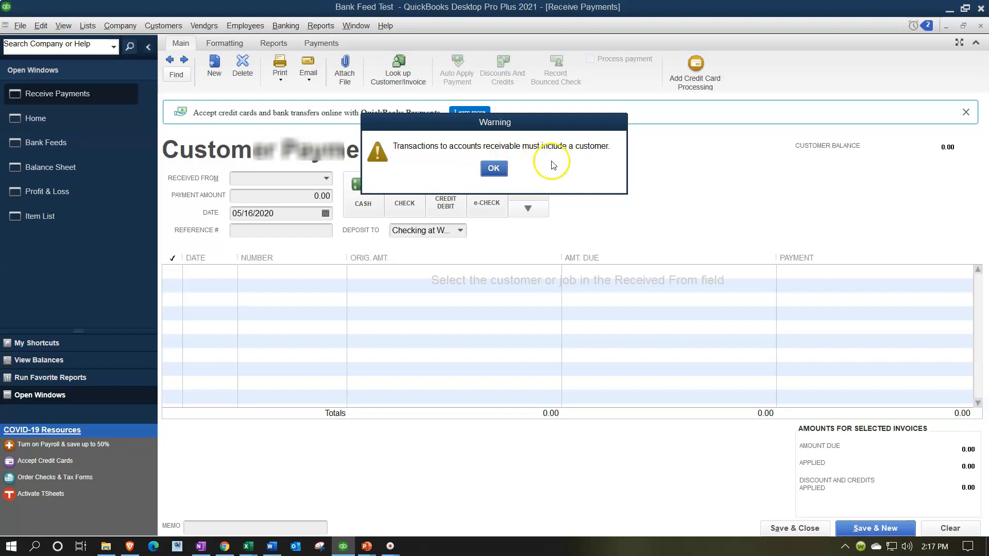
left_click(492, 169)
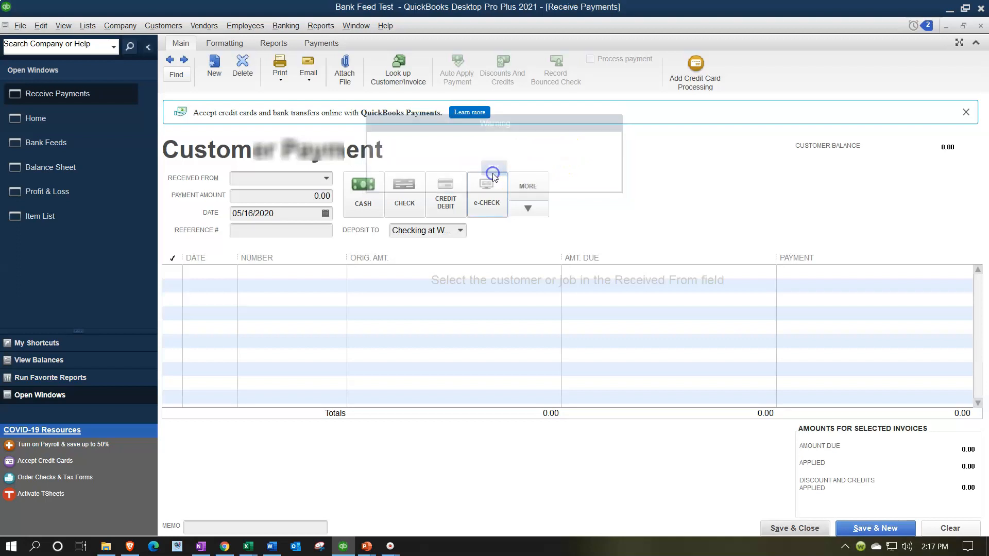
Receive the payment from Customer 3 against invoice 4, keep automatic payment calculation on, and save and close the payment despite its past date
left_click(326, 178)
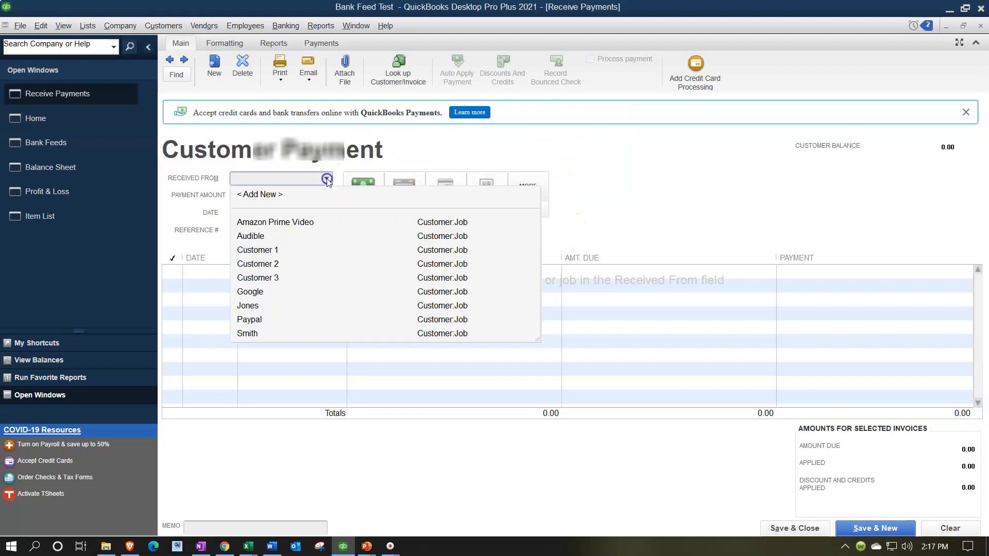
left_click(258, 278)
left_click(206, 272)
left_click(171, 272)
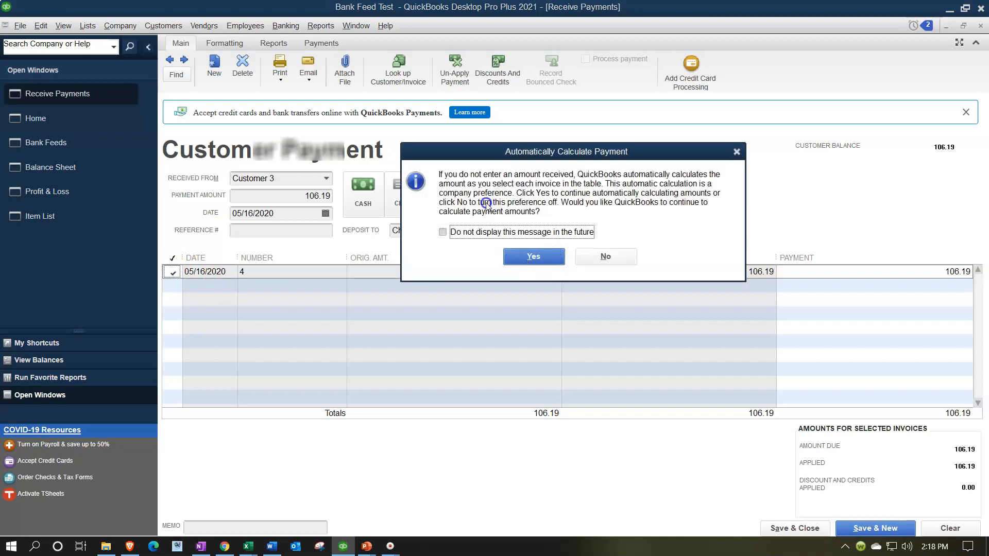
left_click(534, 256)
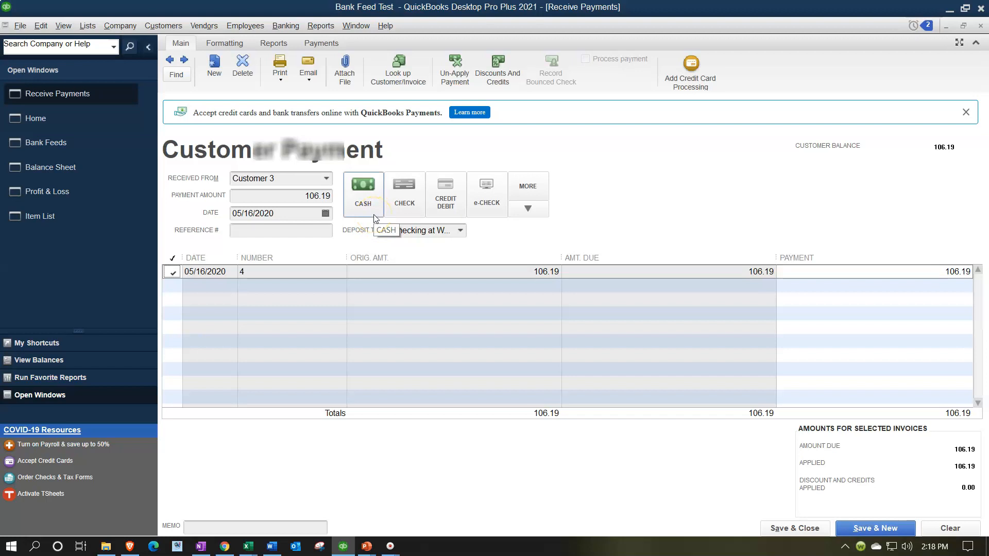
left_click(382, 255)
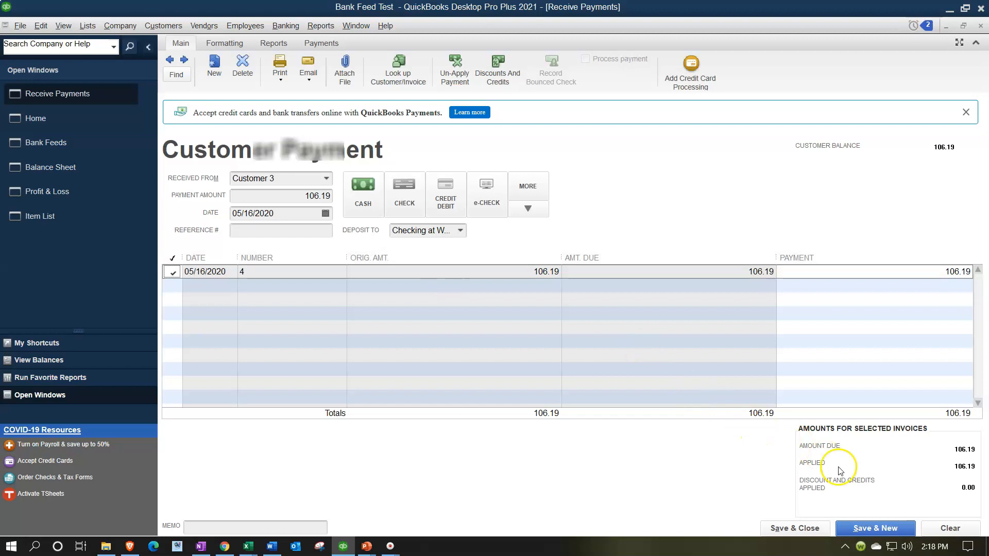
left_click(820, 530)
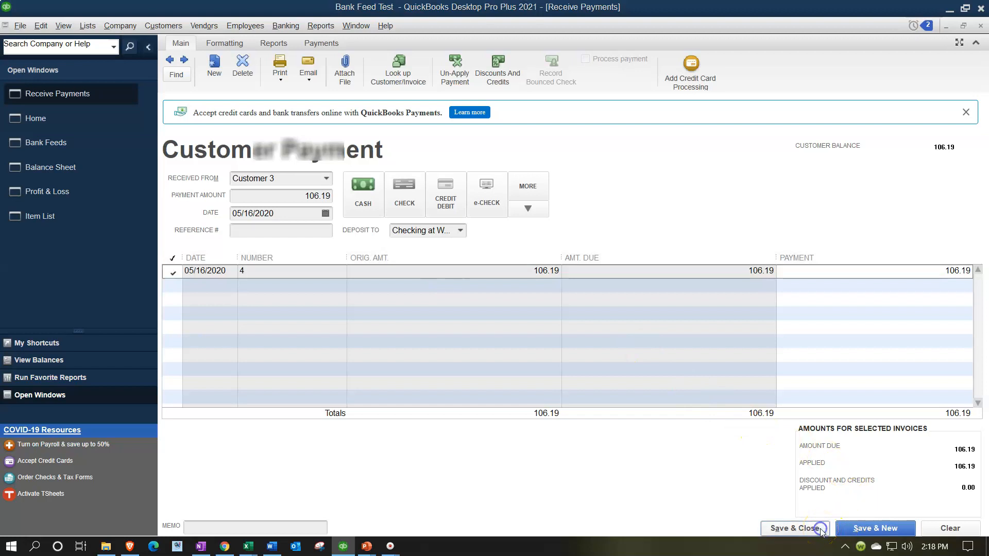
left_click(465, 241)
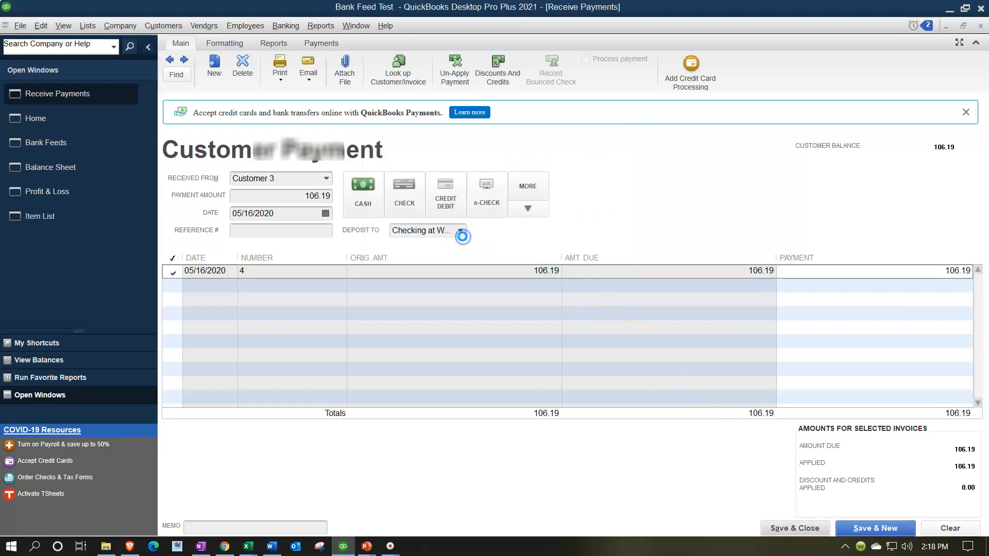
Examine the transactions behind the Checking at Wells Fargo Bank and Accounts Receivable balances on the Balance Sheet, closing each detail report
left_click(77, 147)
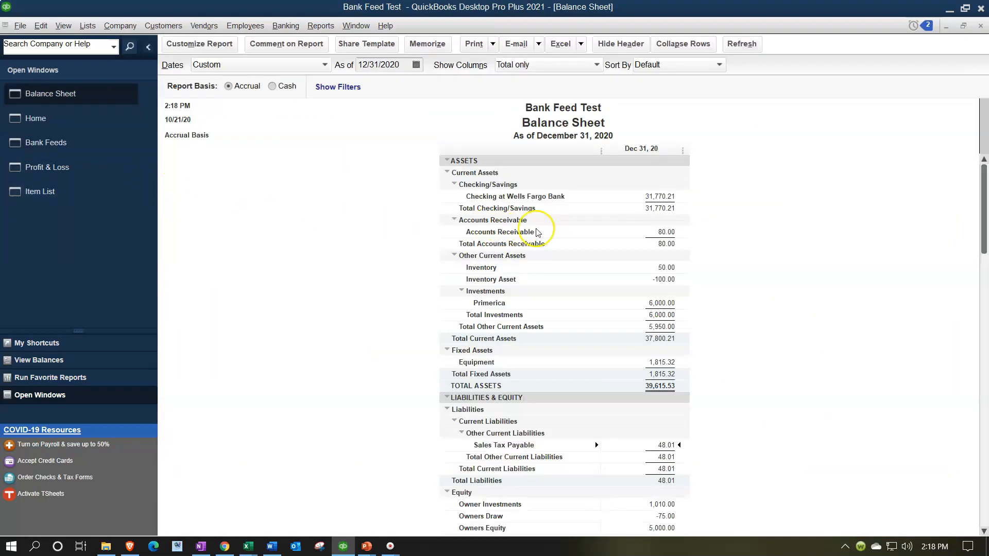
double_click(655, 196)
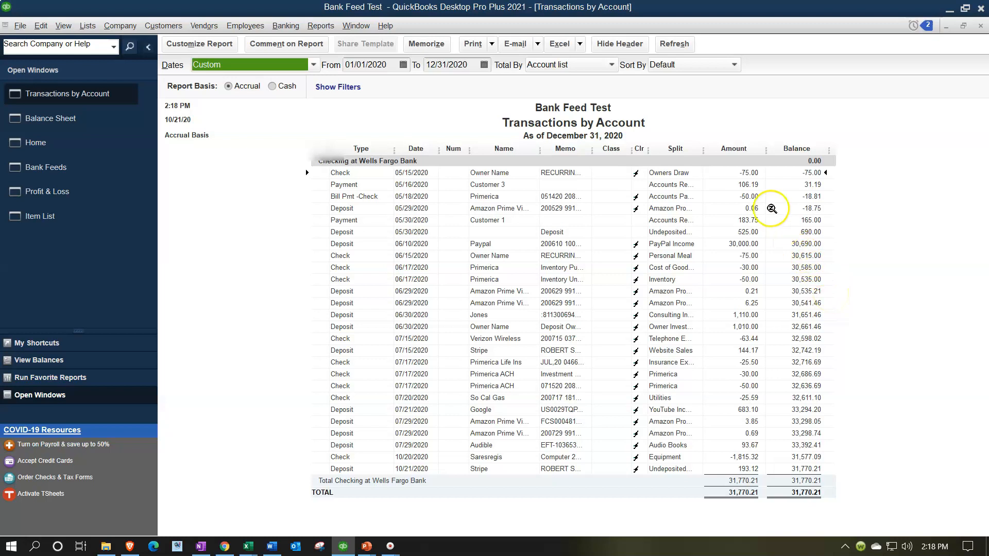
left_click(753, 185)
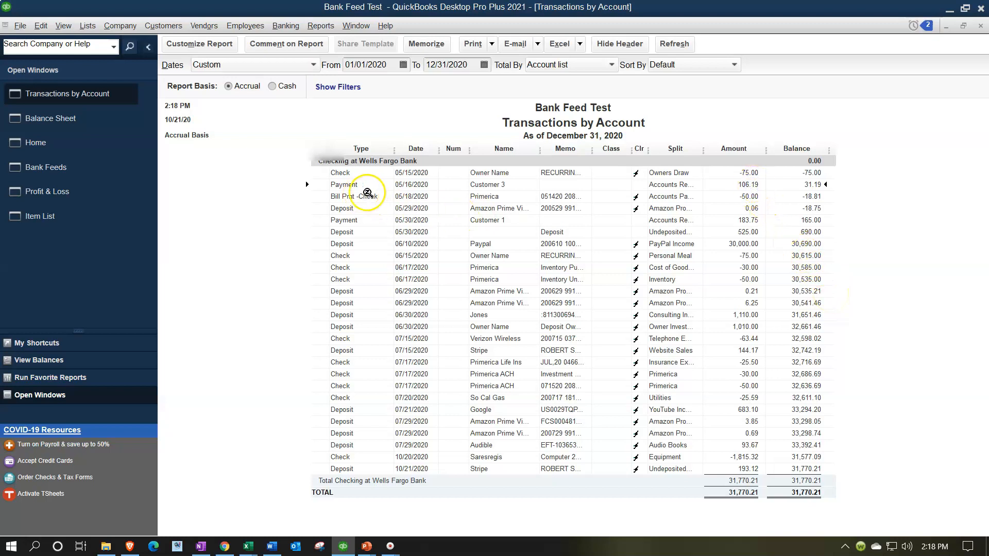
left_click(980, 26)
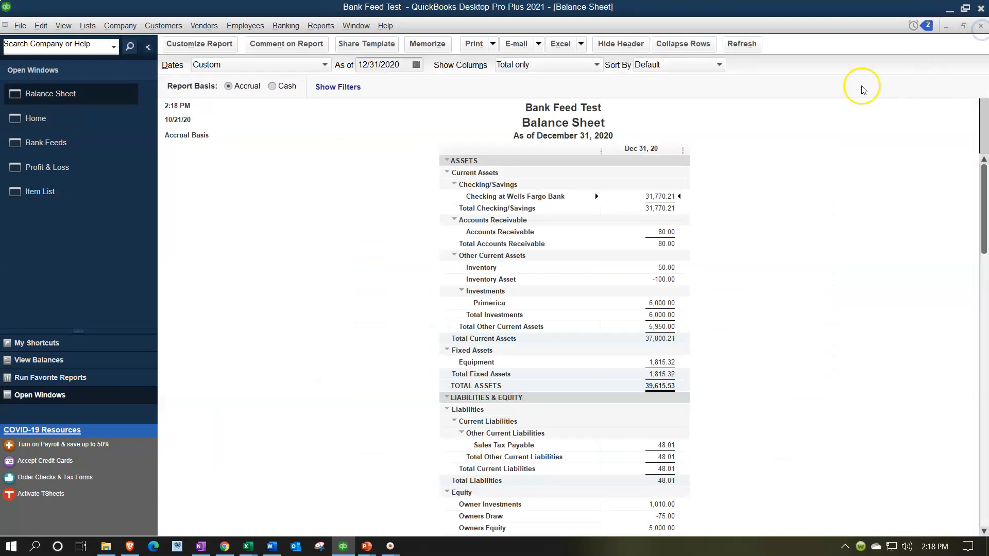
double_click(662, 231)
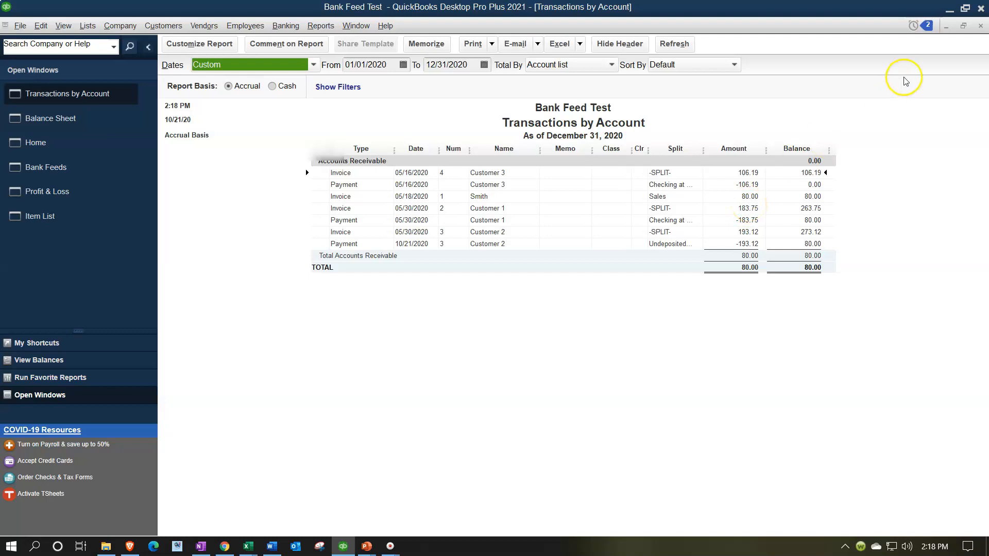
left_click(980, 28)
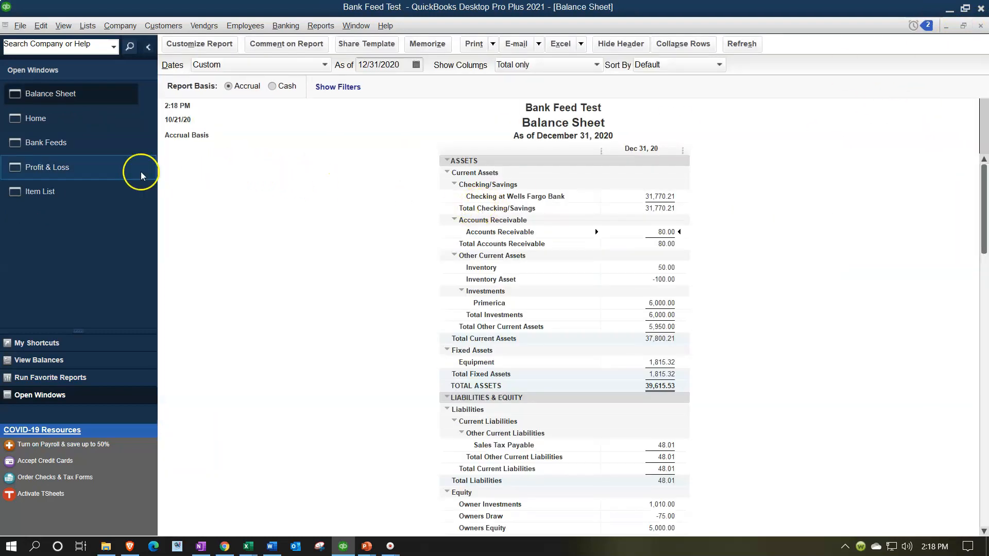
Return to Bank Feeds and sort the recognized transactions by type to locate the 5/13/2020 Customer 3 payment
left_click(53, 143)
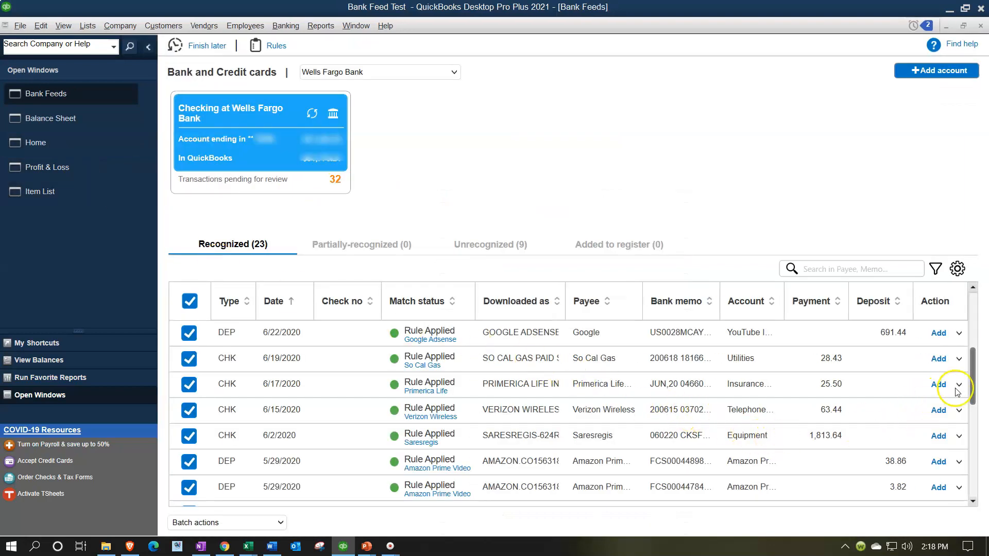
left_click_drag(975, 356, 960, 325)
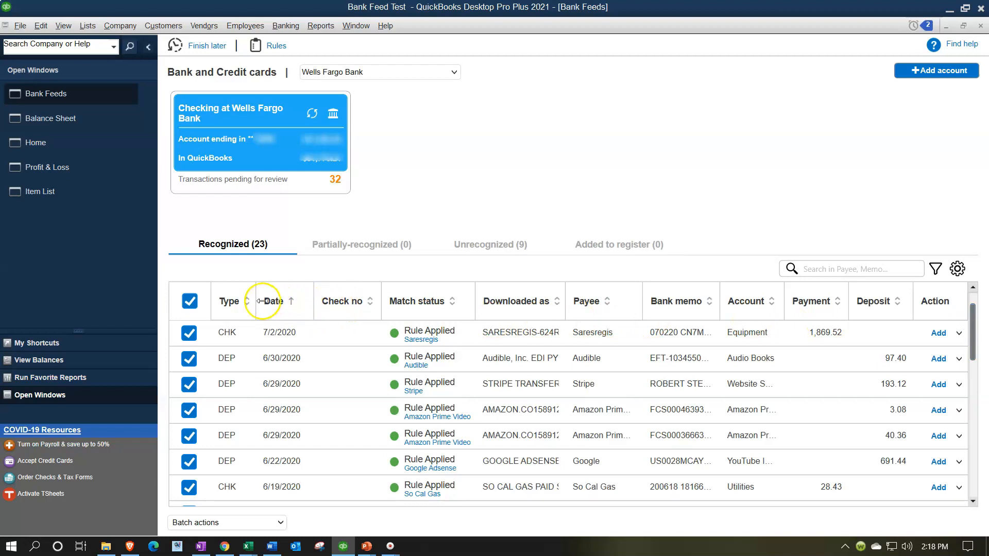
left_click(234, 304)
left_click(235, 305)
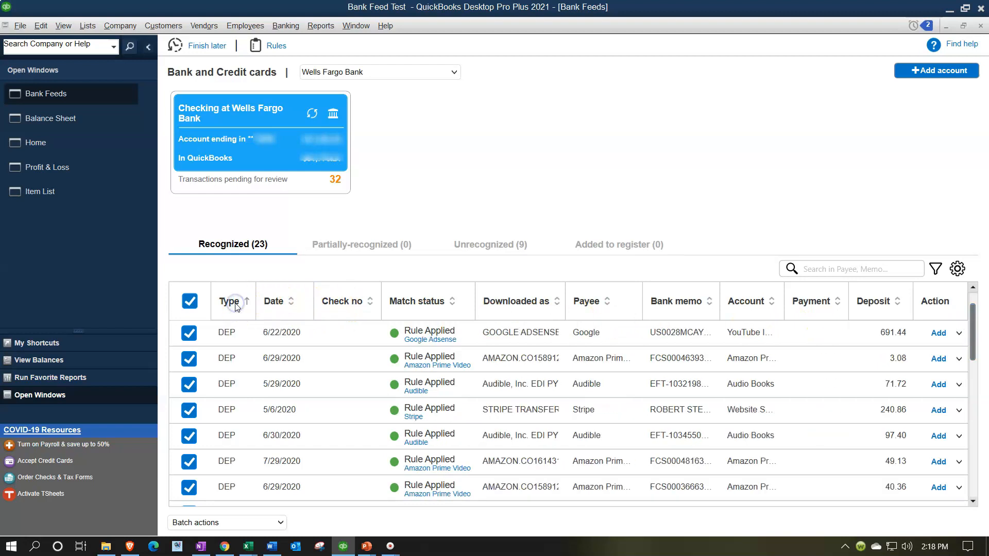
left_click_drag(973, 340, 253, 360)
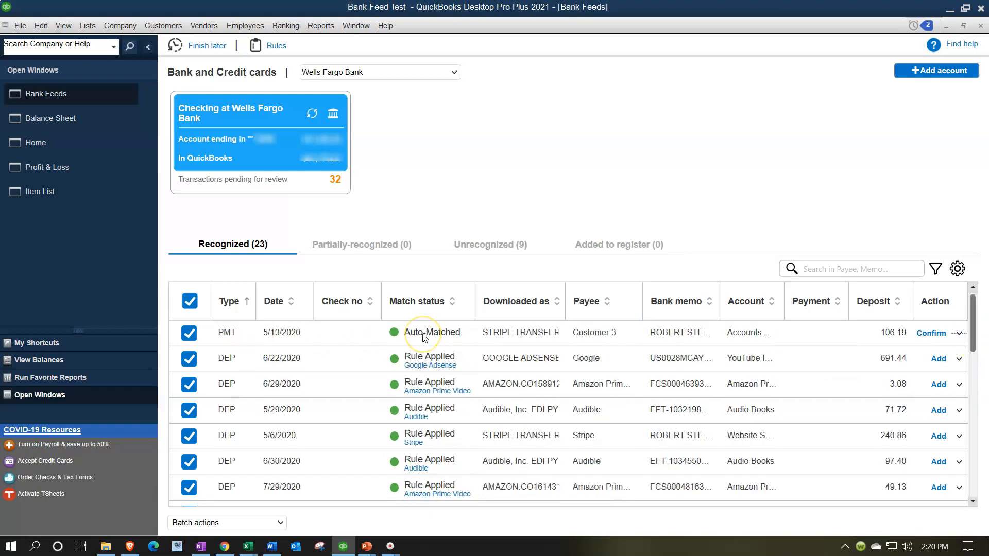
Mark the auto-matched 5/13/2020 Stripe deposit of 106.19 as not a match
left_click(960, 333)
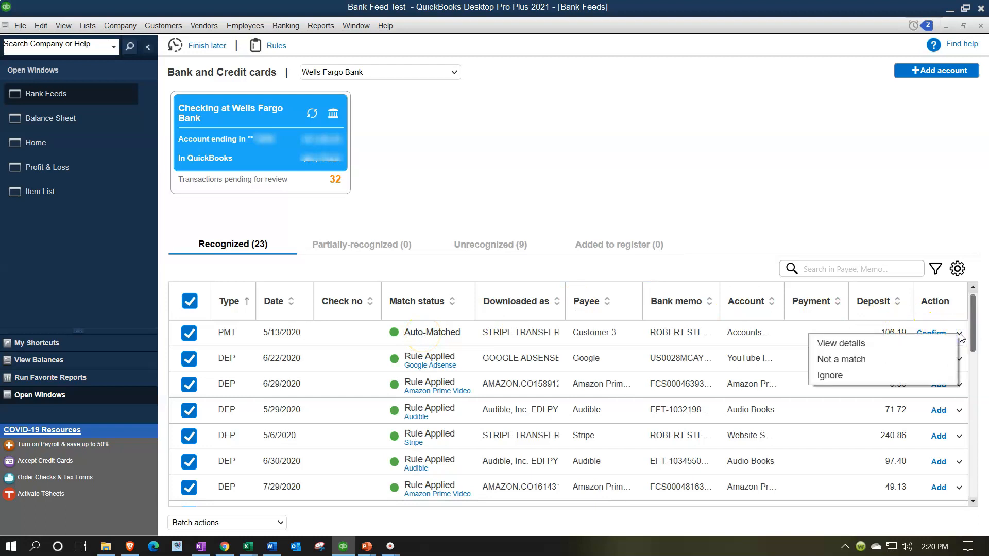
left_click(895, 361)
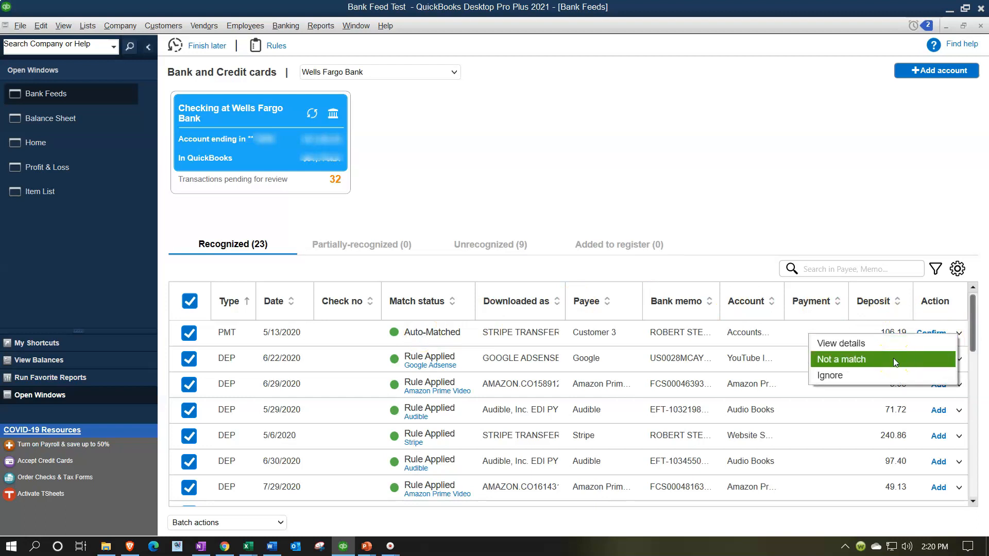
left_click(893, 360)
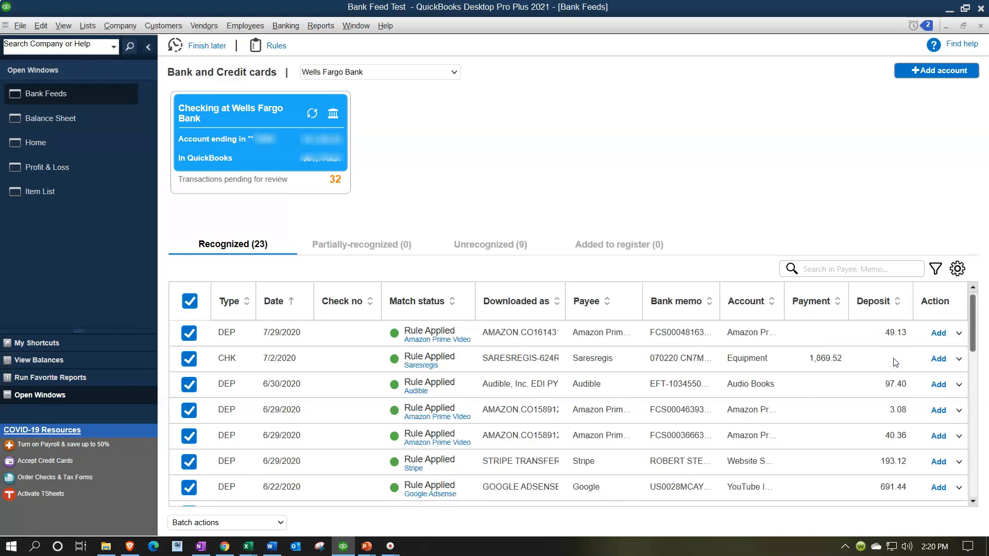
left_click(881, 369)
Match the 5/13/2020 Stripe deposit of 106.19 to Customer 3's 05/16/2020 payment, chosen from all existing transactions, and add it to the register
left_click_drag(972, 341, 964, 465)
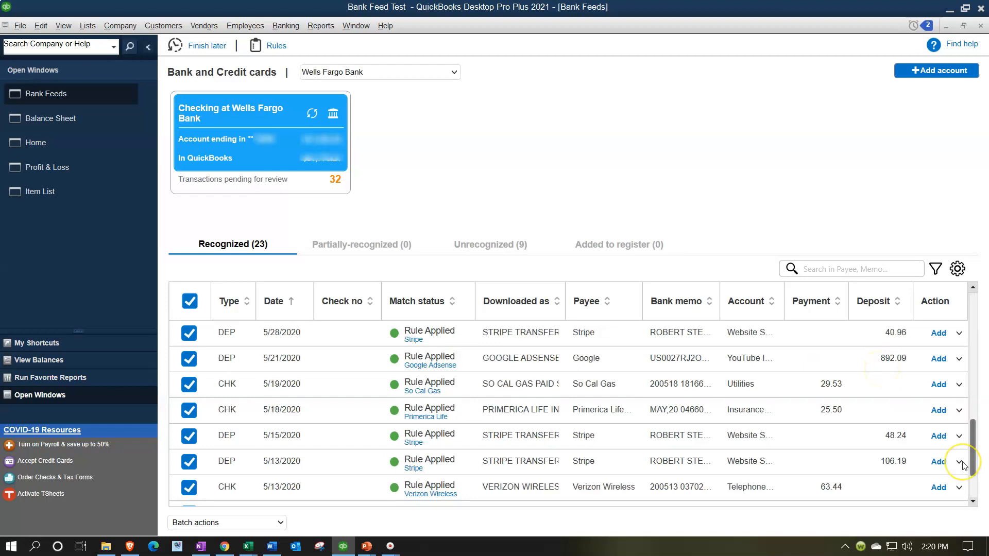
left_click(961, 463)
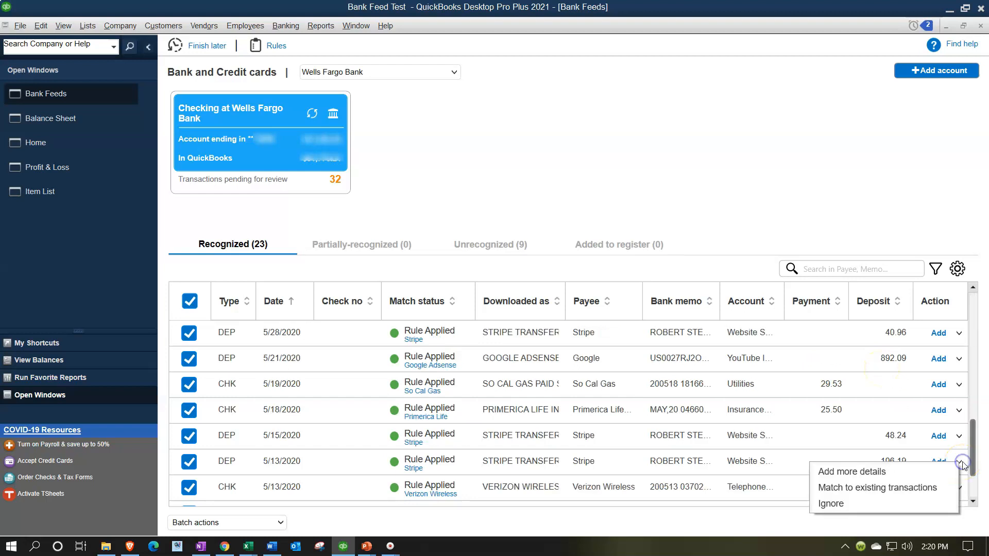
left_click(923, 472)
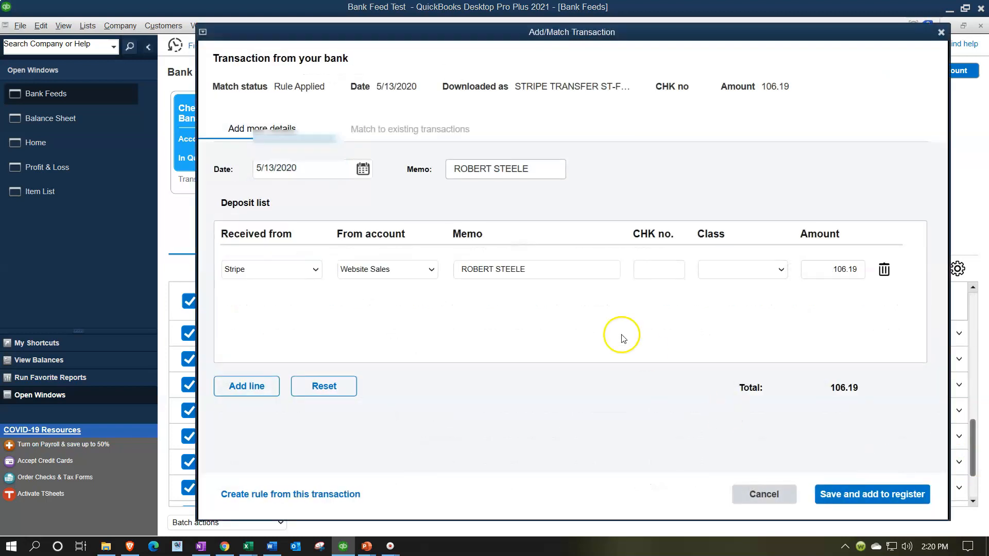
left_click(383, 130)
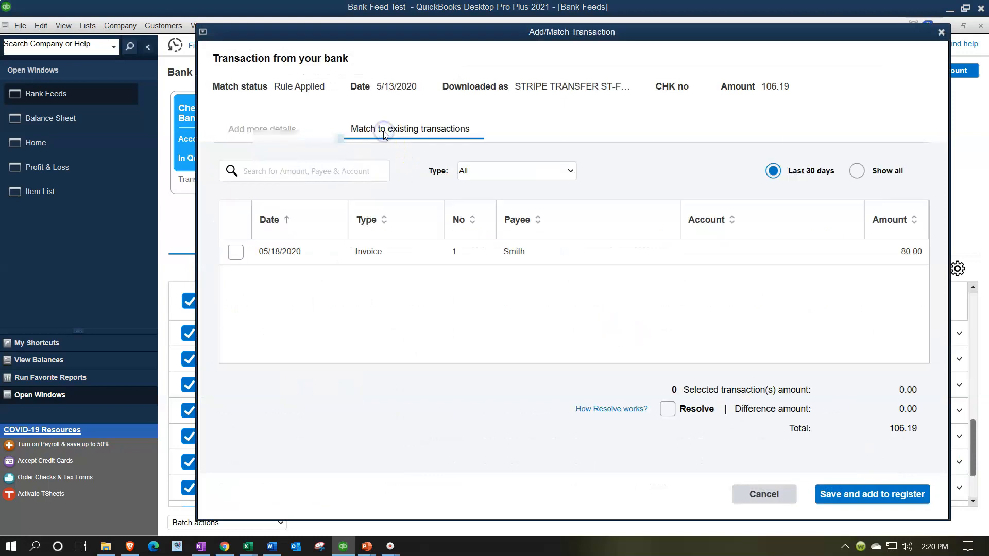
left_click(860, 171)
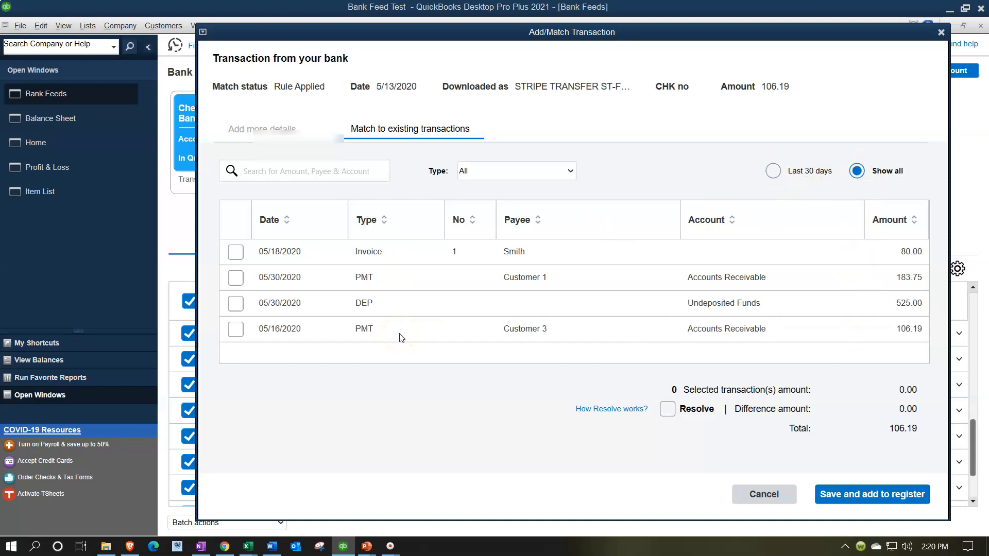
left_click(236, 329)
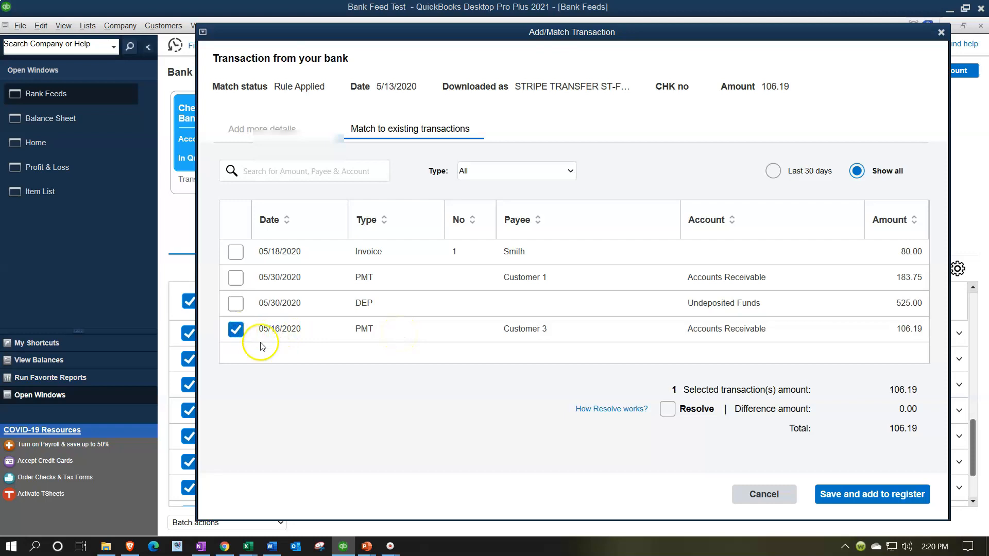
left_click(845, 496)
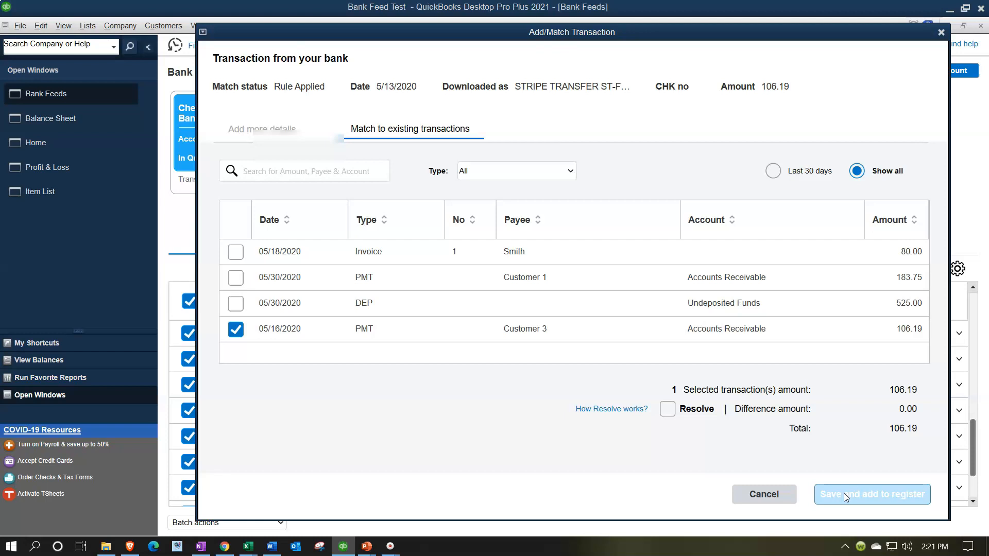
left_click(844, 492)
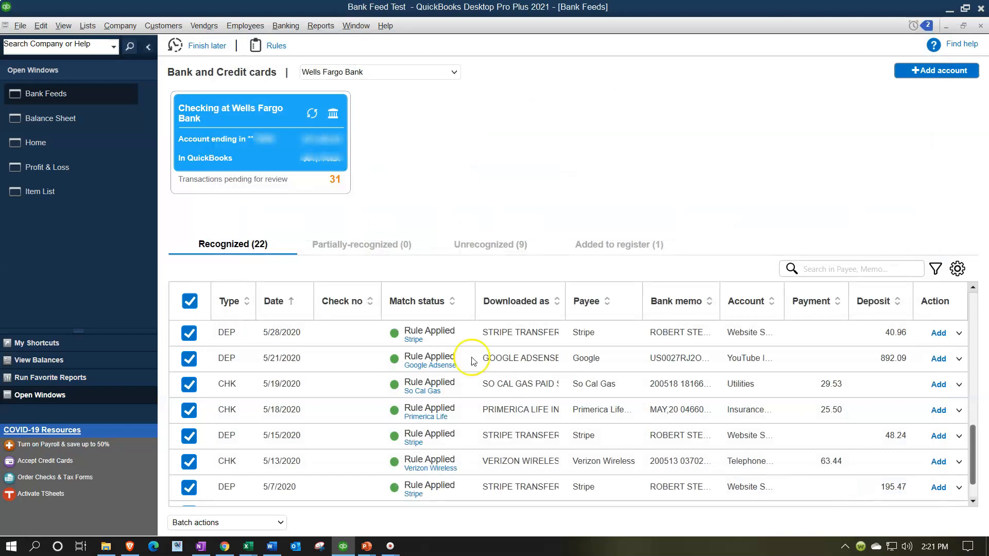
Open the Checking at Wells Fargo Bank detail from the Balance Sheet and check the cleared mark on the Customer 3 payment
left_click(67, 122)
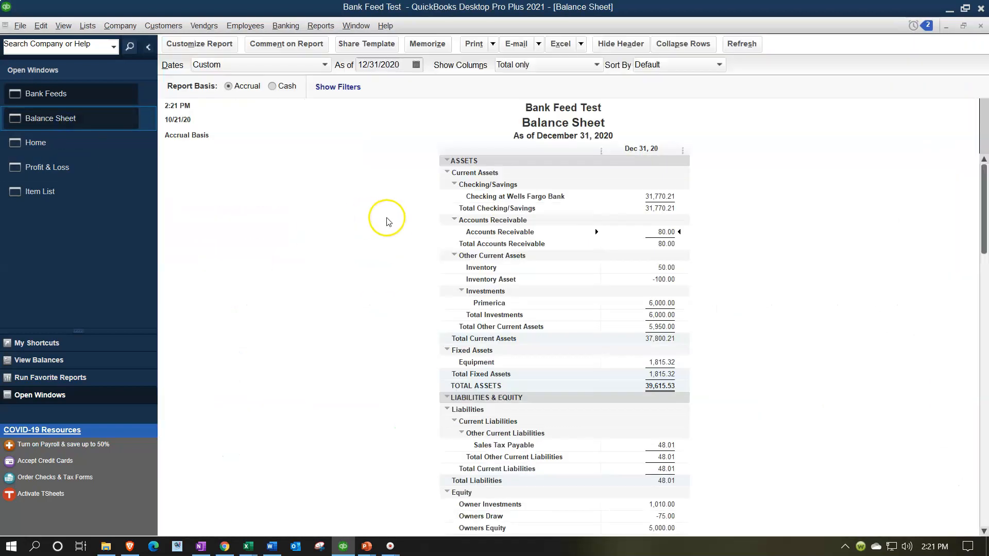
double_click(660, 196)
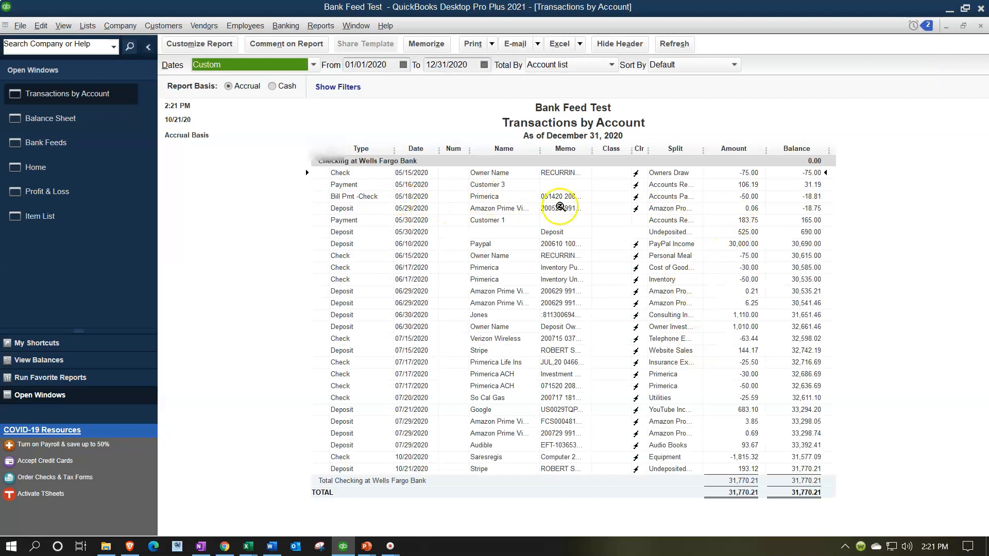
left_click(637, 181)
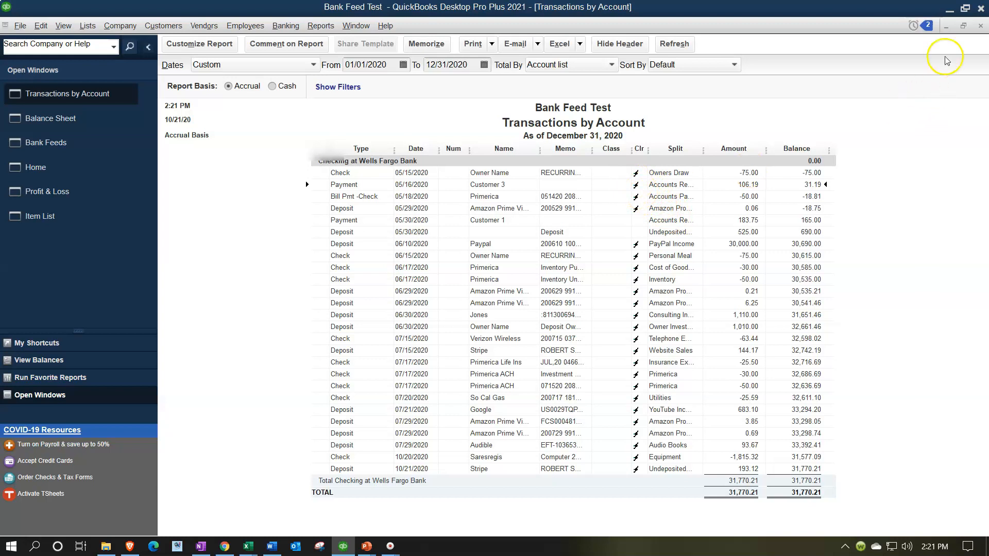
Close the checking detail report, start a new invoice for Customer 8, and quick-add that customer to the Customer:Job list
left_click(980, 26)
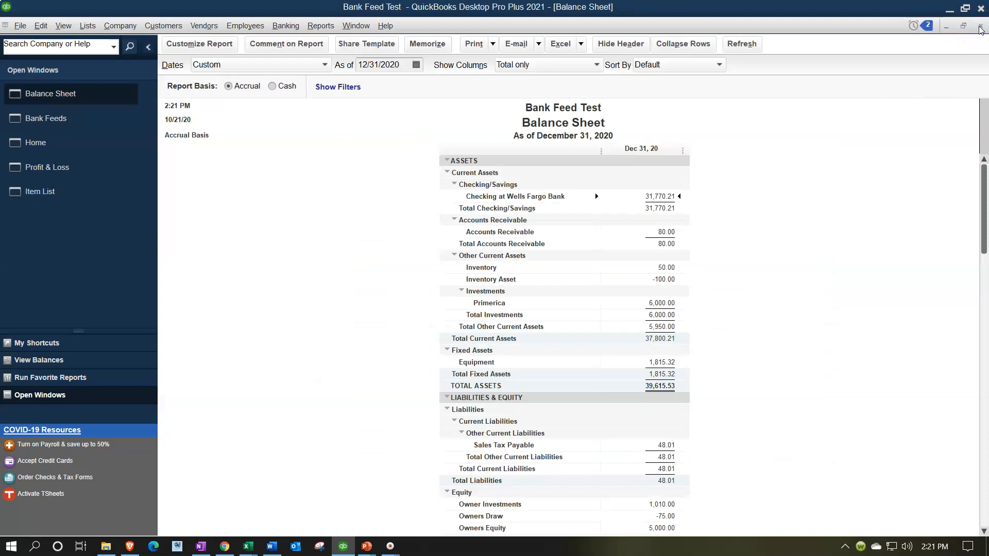
left_click(47, 144)
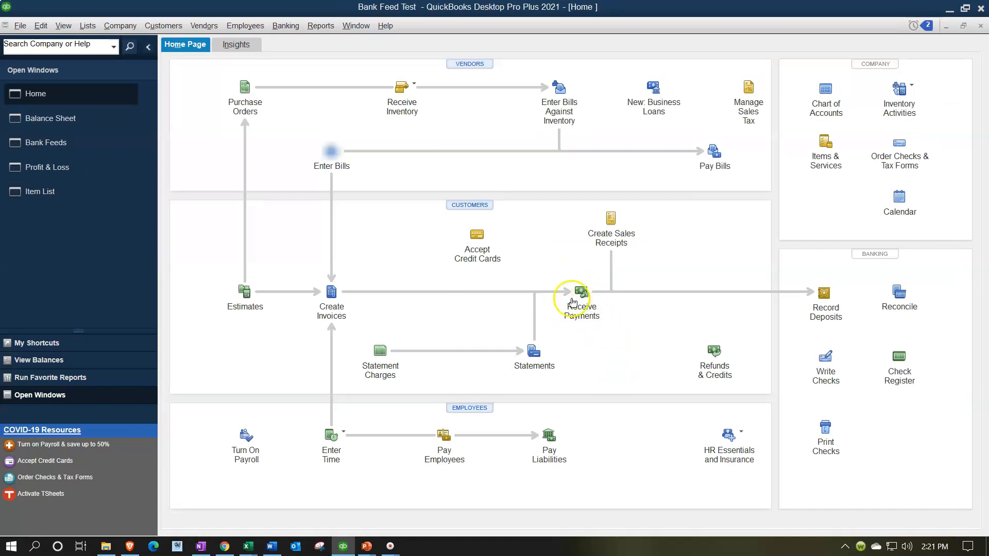
left_click(332, 294)
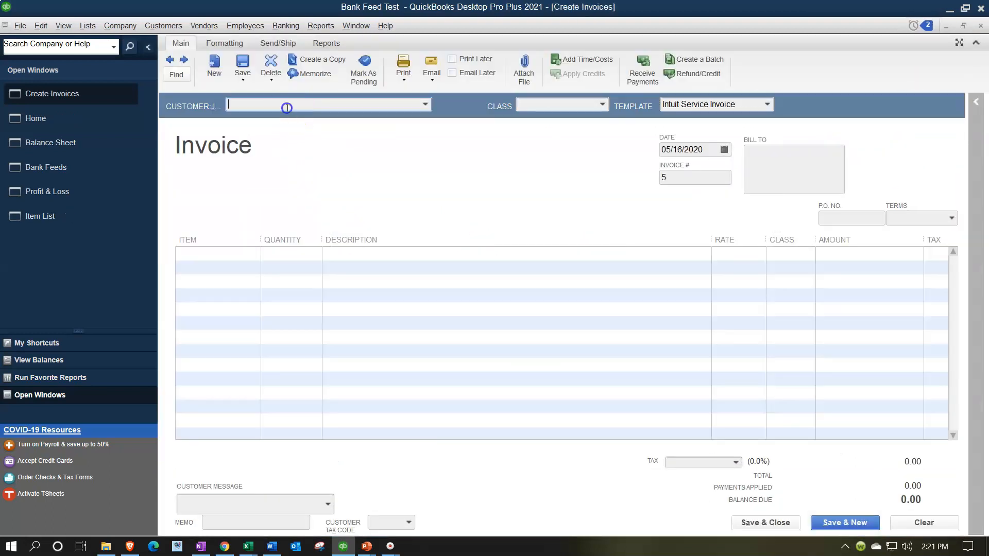
type("Customer ")
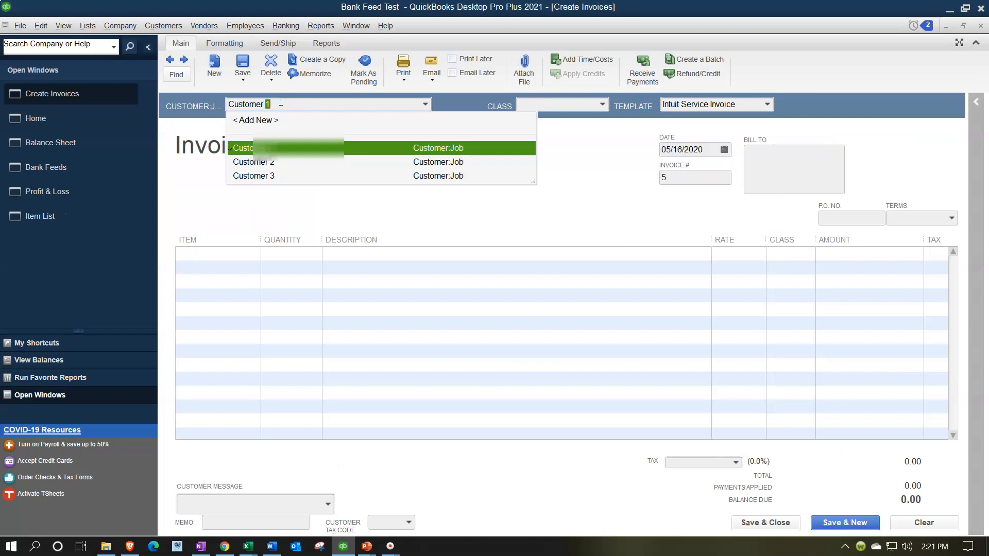
type("8")
key("Tab")
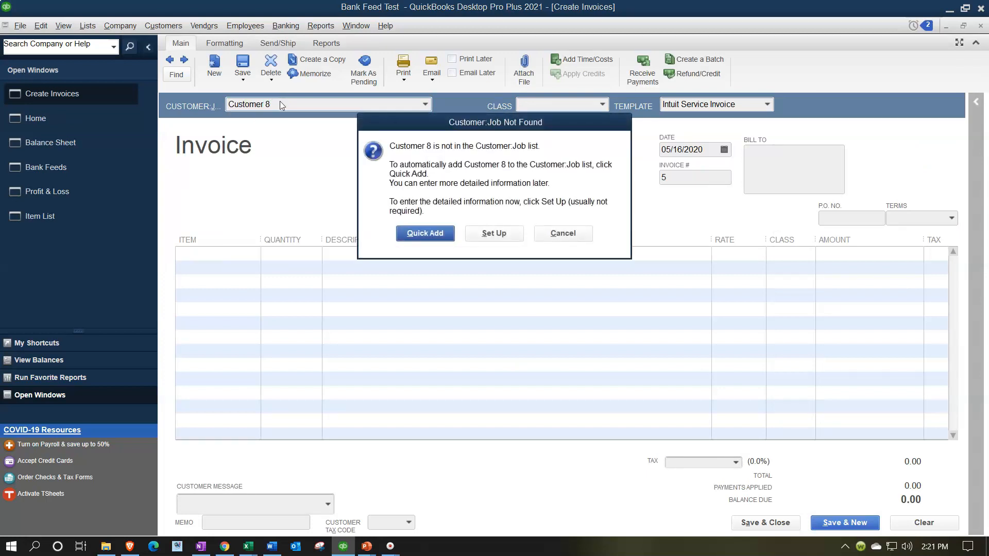
key("Return")
Set the Customer 8 invoice date to 06/15/2020
key("Tab")
key("Tab")
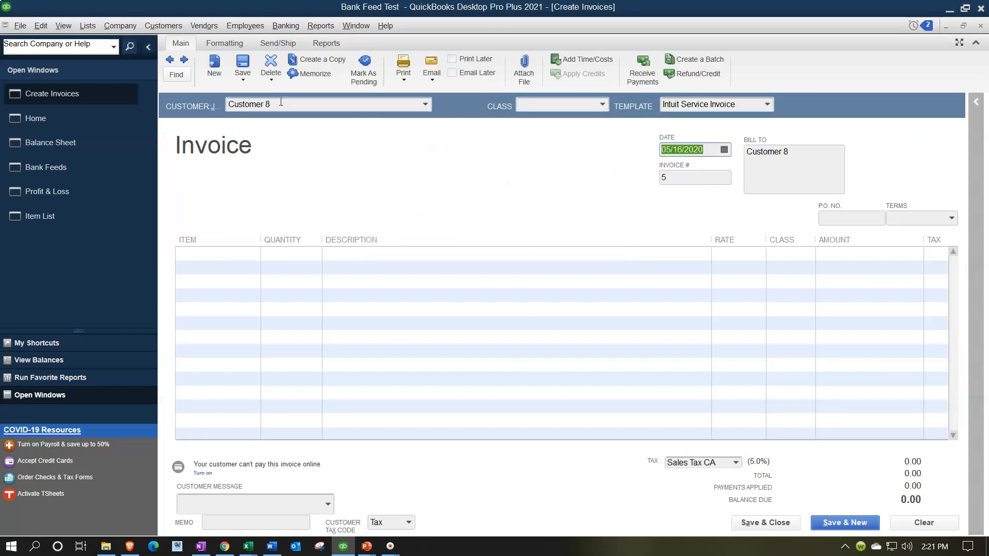
type("06")
key("Tab")
key("Tab")
key("Tab")
key("Tab")
key("Tab")
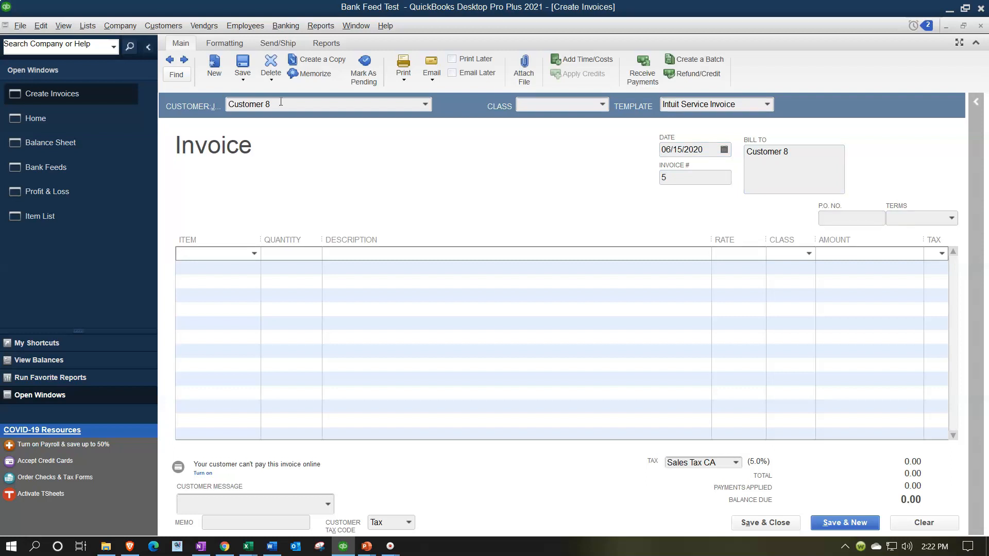
Enter Item 8 on the invoice's first line and agree to add it to the products and services list
type("ite")
key("BackSpace")
key("BackSpace")
key("BackSpace")
type("N")
key("BackSpace")
type("Item")
key("BackSpace")
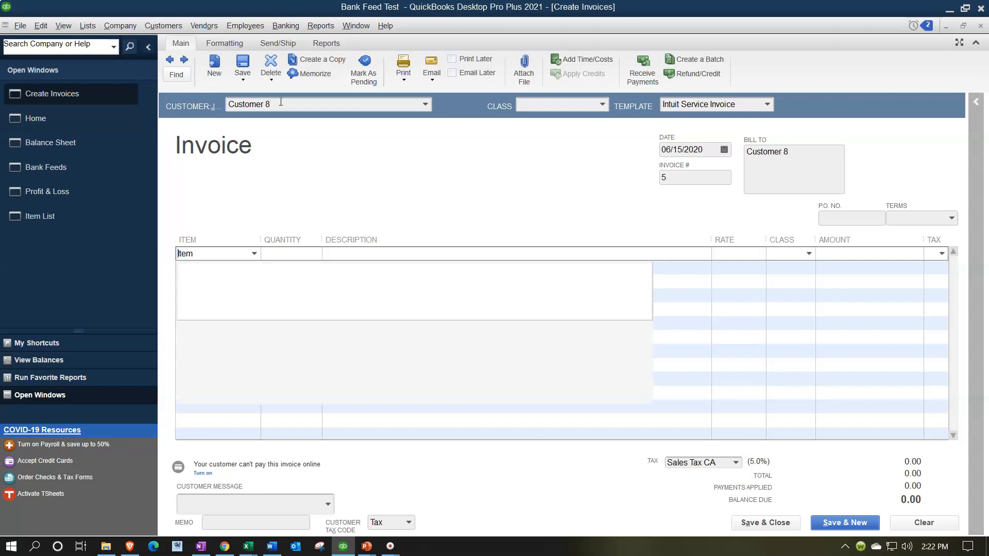
key("Tab")
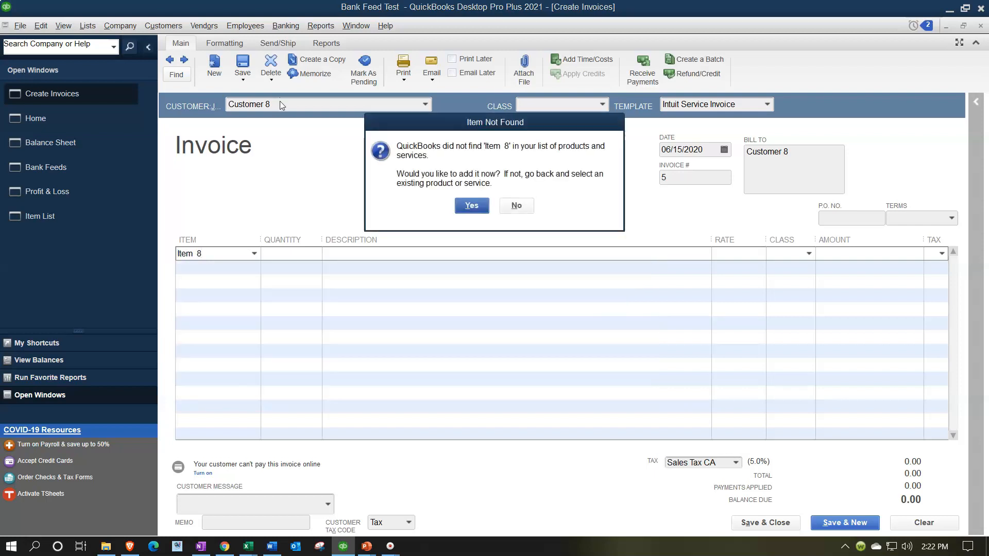
left_click(472, 205)
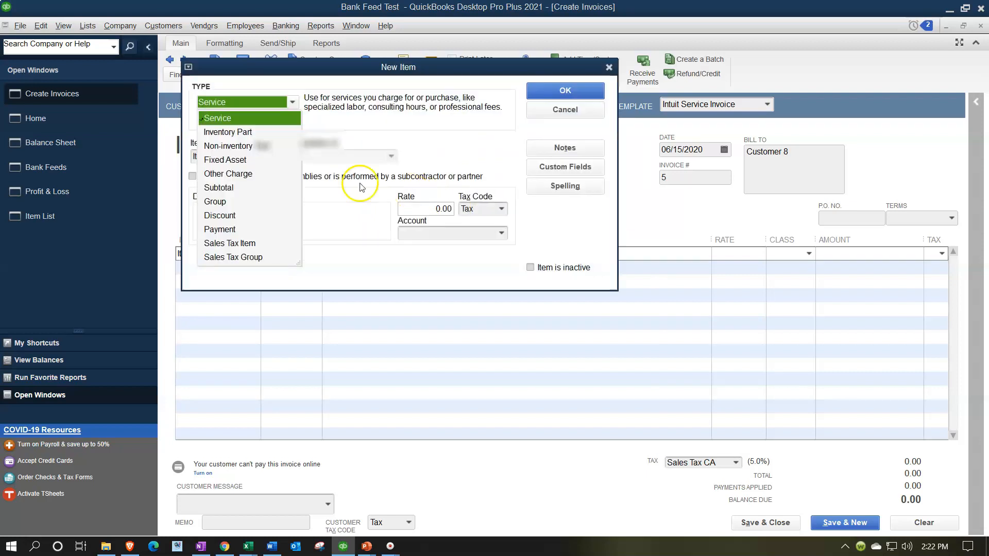
Define Item 8 as a taxable Non-inventory Part with description Item 8, price 39.01 and the Sales account, and save the item
left_click(237, 147)
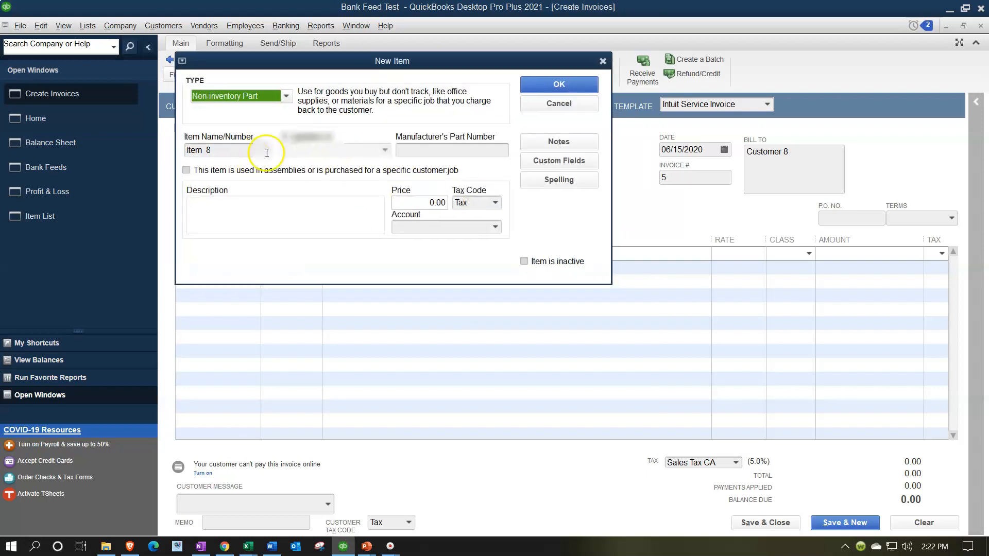
left_click(284, 205)
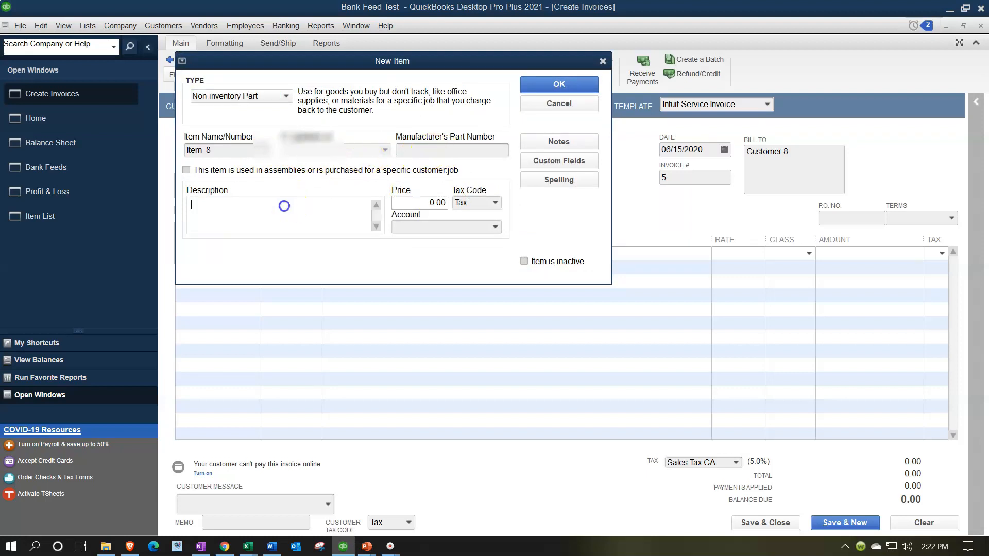
type("Item 8")
key("Tab")
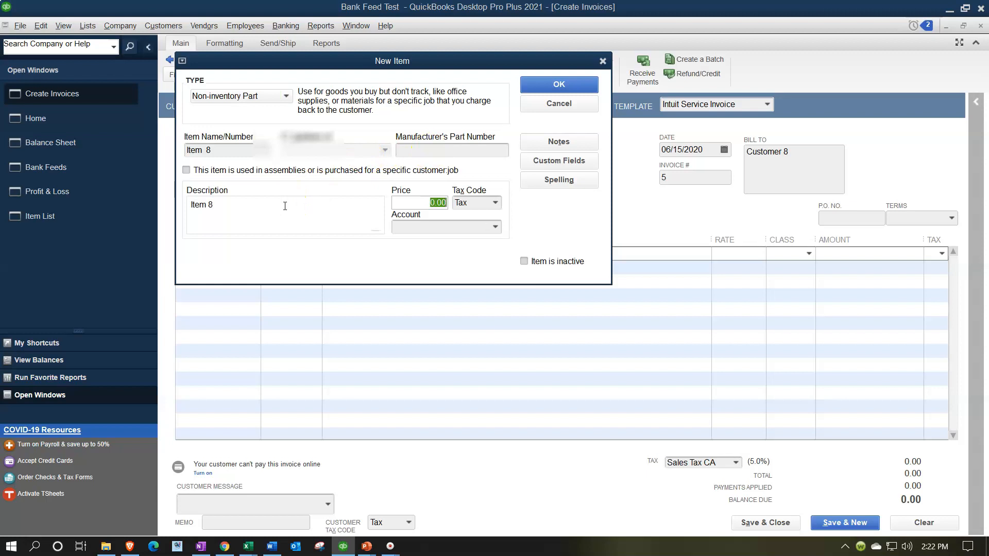
key("Tab")
key("Tab")
type("S")
key("Tab")
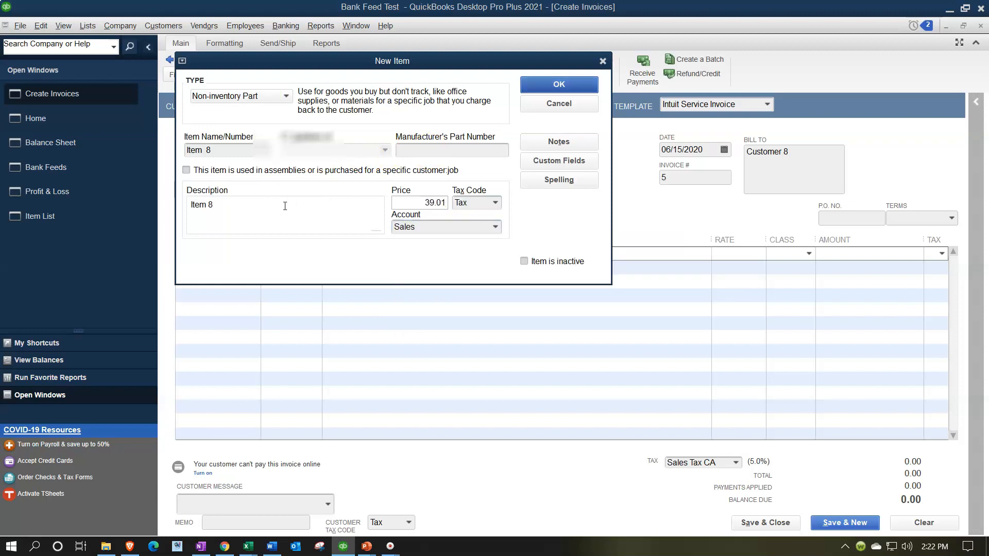
left_click(542, 88)
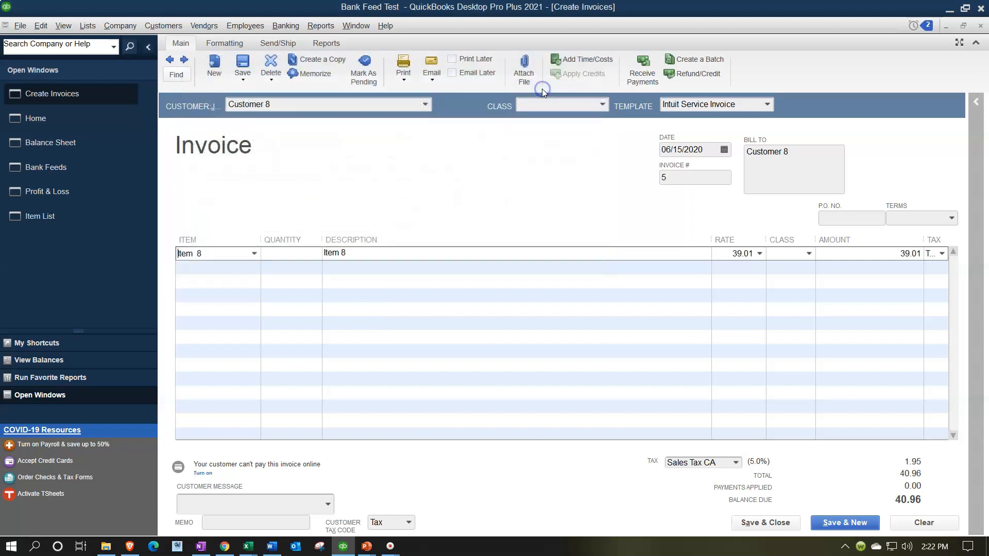
Set the Item 8 quantity to 1 and save the invoice, accepting the past date and the unassigned class
type("1")
key("Tab")
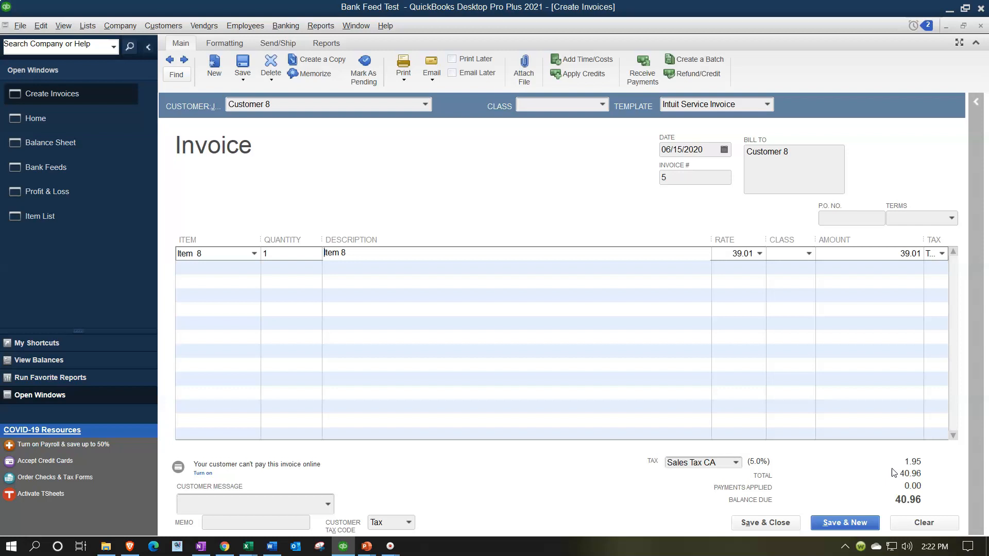
left_click(784, 522)
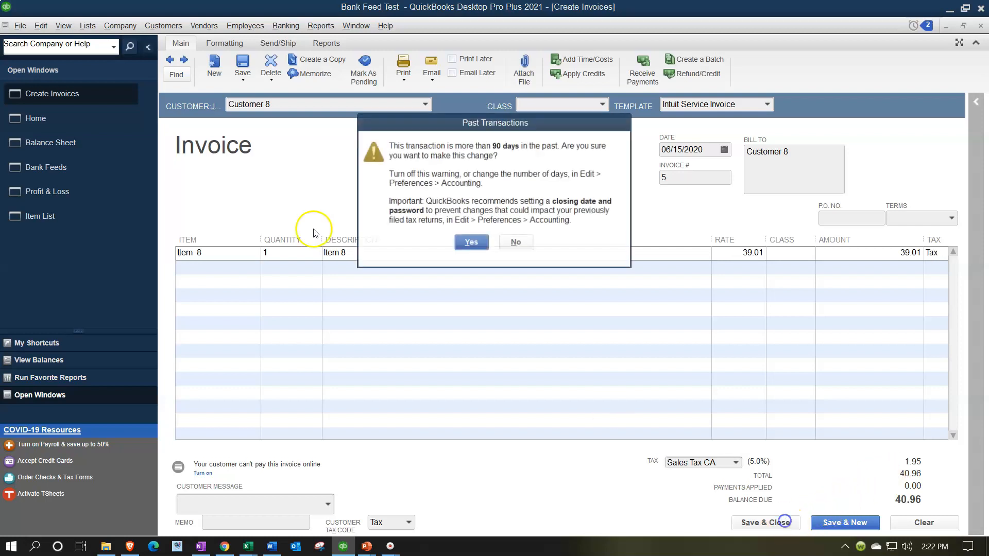
left_click(469, 242)
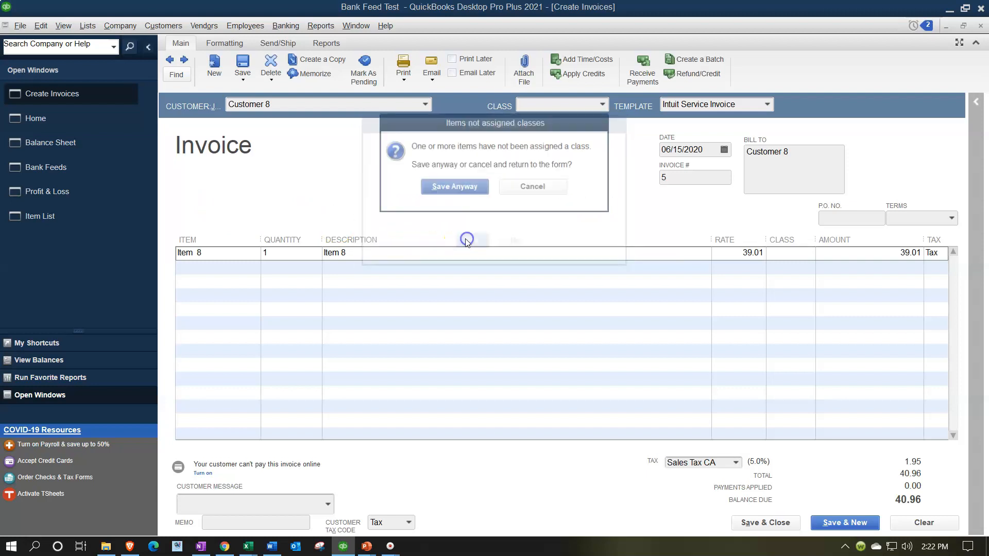
left_click(457, 194)
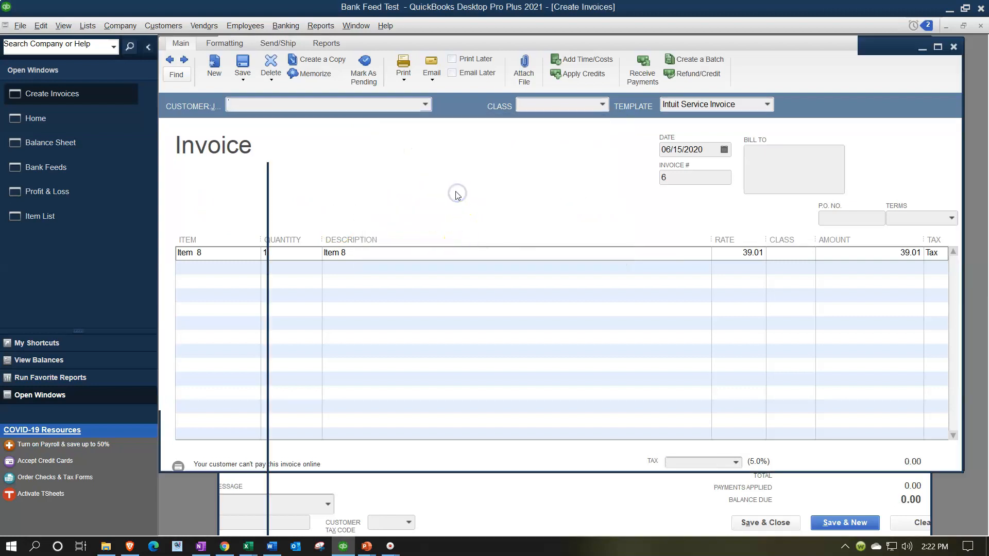
Open the Accounts Receivable detail from the Balance Sheet, check the Customer 8 invoice of 06/15/2020, and close the detail
left_click(88, 119)
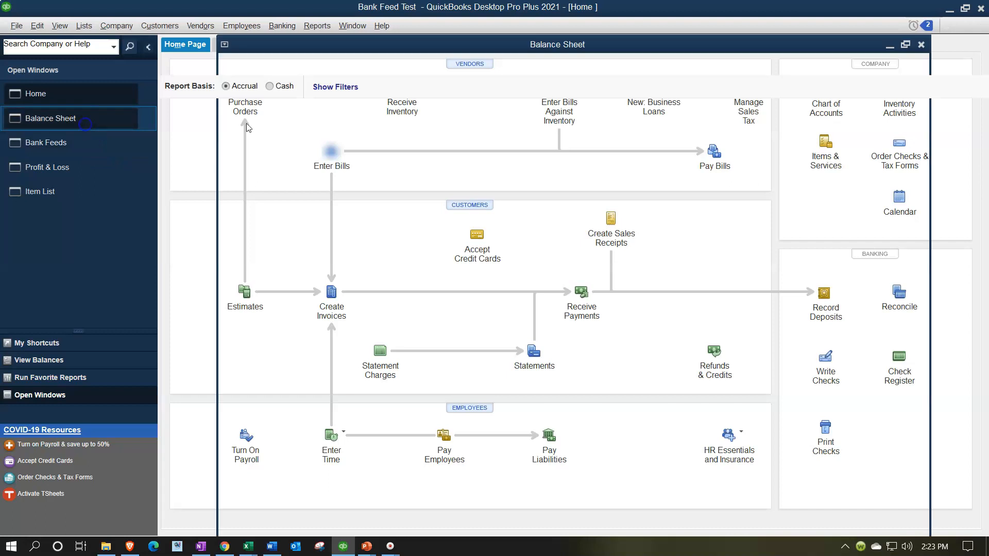
double_click(663, 232)
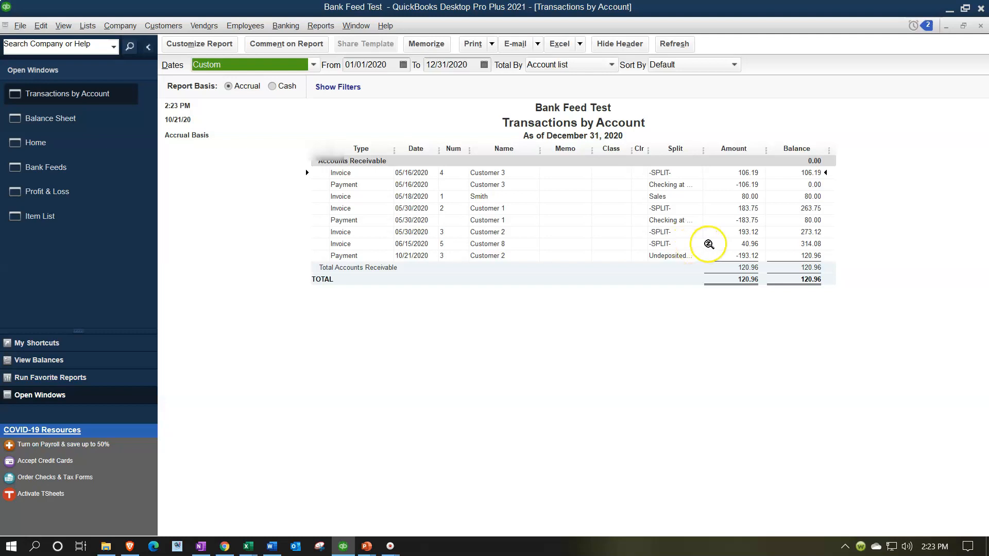
left_click(749, 244)
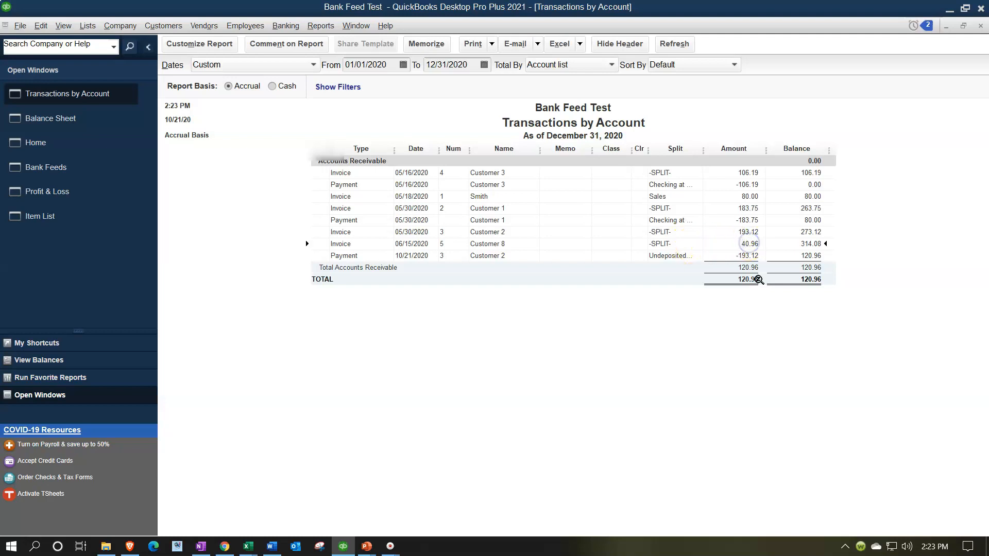
left_click(980, 26)
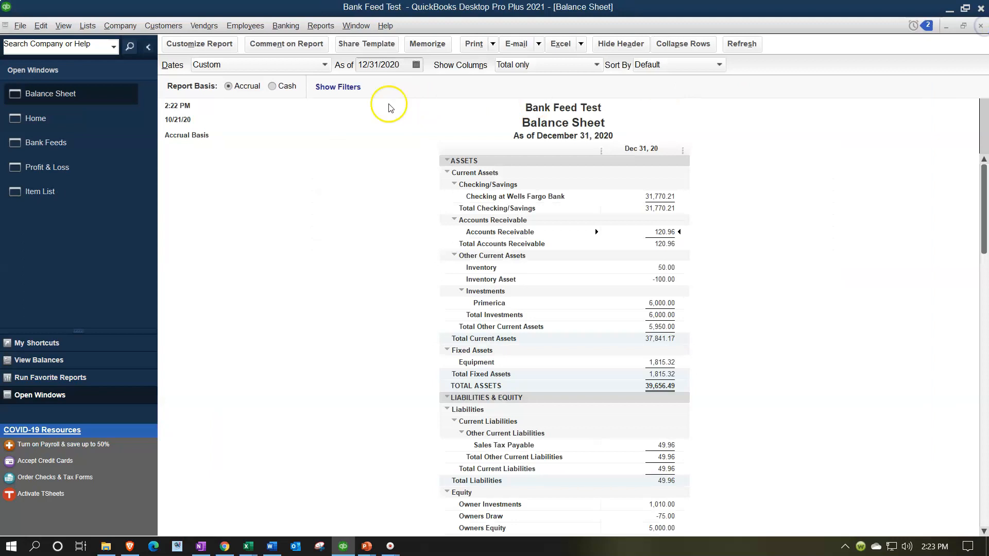
Open the Sales detail from the Profit & Loss report, check the Customer 8 invoice line, and close the detail
left_click(60, 166)
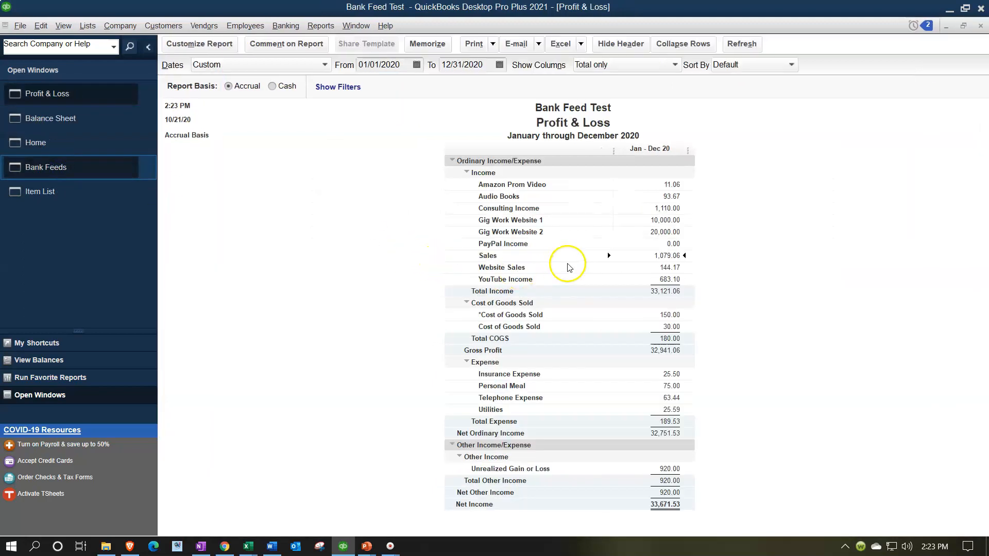
double_click(668, 256)
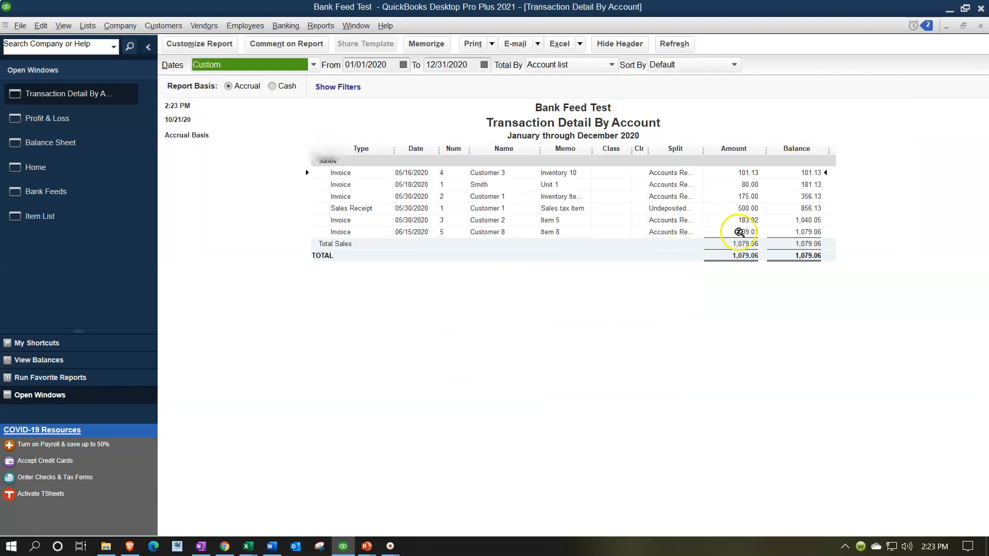
left_click(982, 25)
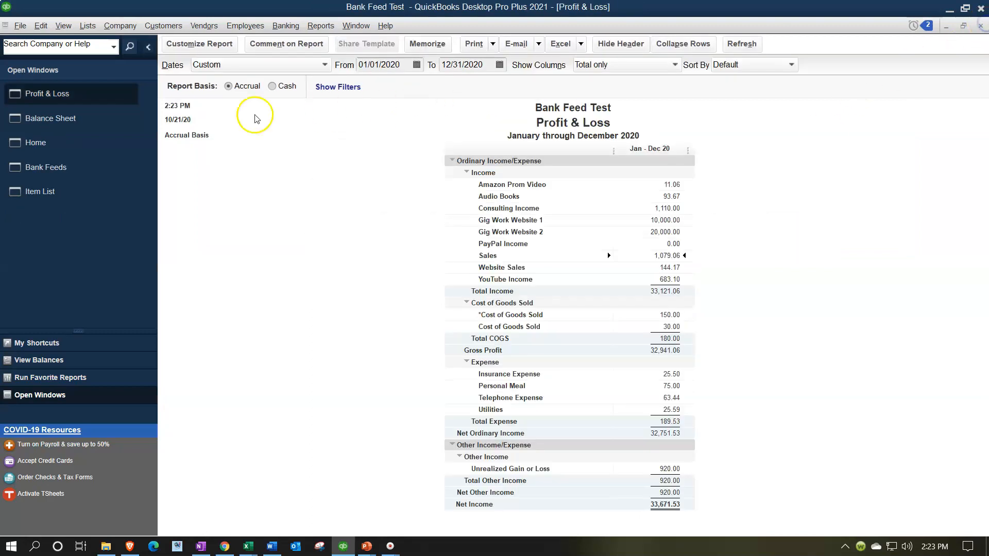
Return to the Balance Sheet and check the Sales Tax Payable balance under current liabilities
left_click(56, 118)
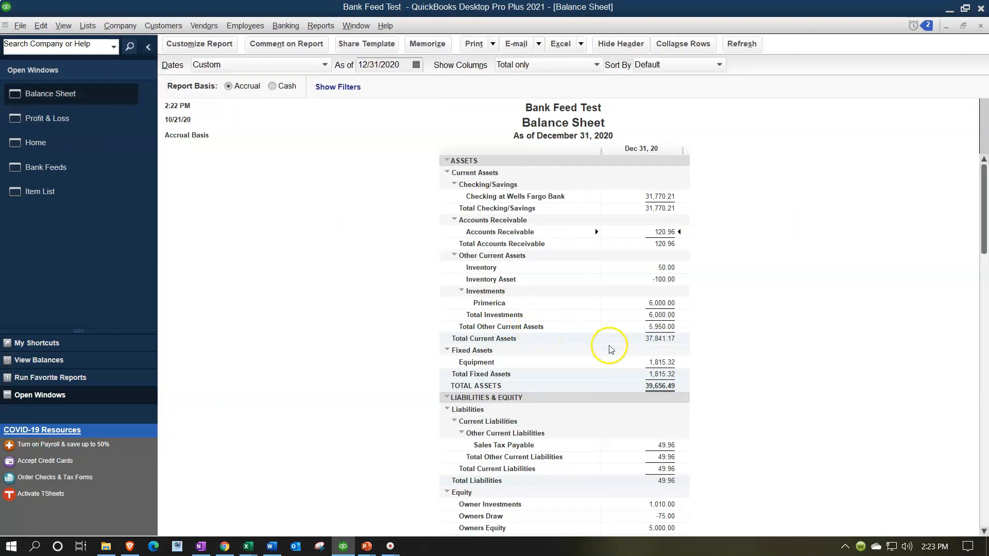
scroll(615, 373, "down", 1)
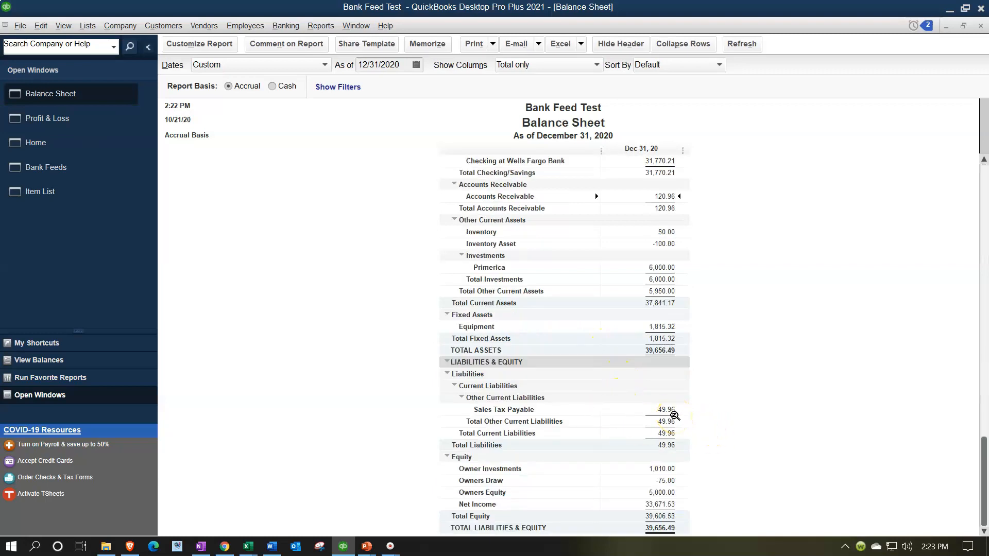
scroll(675, 416, "up", 1)
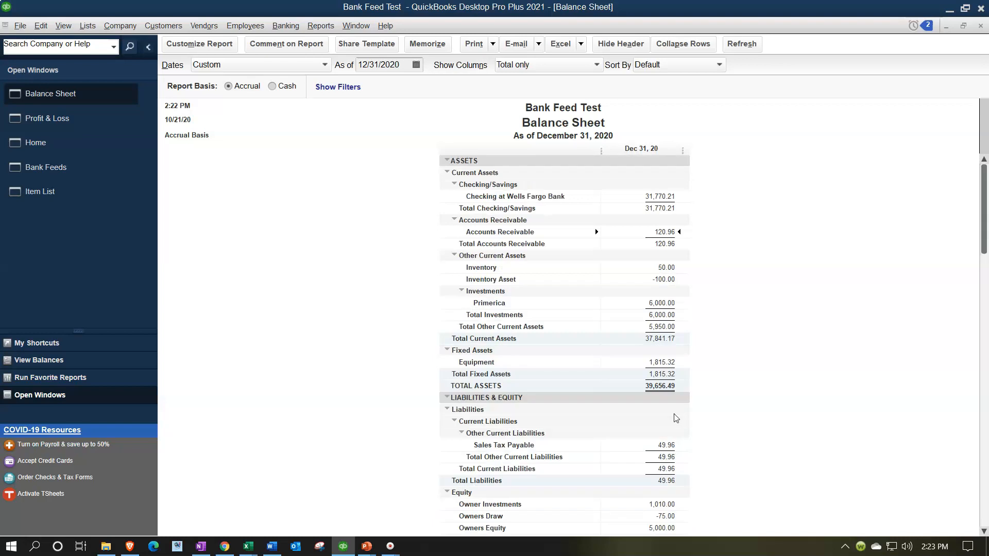
Start a new customer payment received from Customer 8
left_click(72, 135)
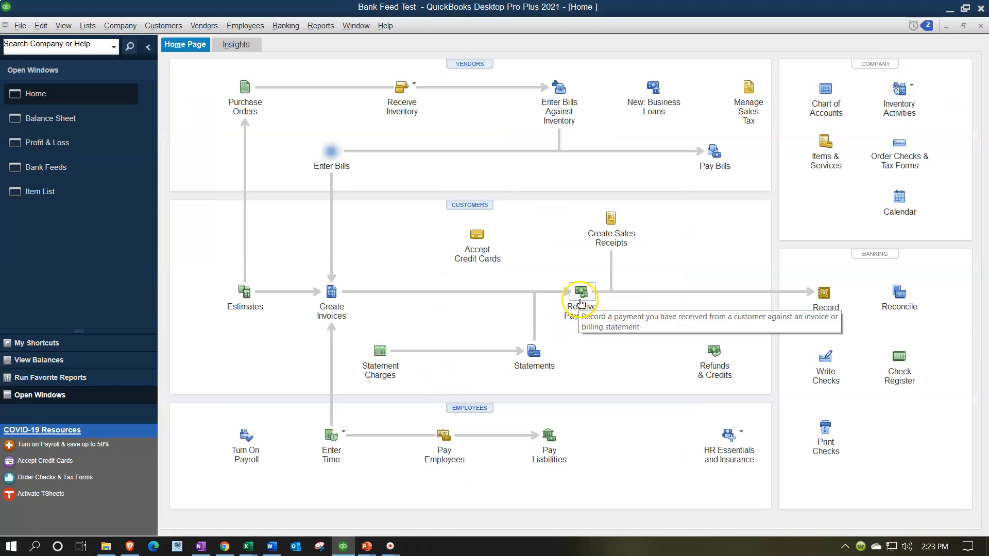
left_click(581, 303)
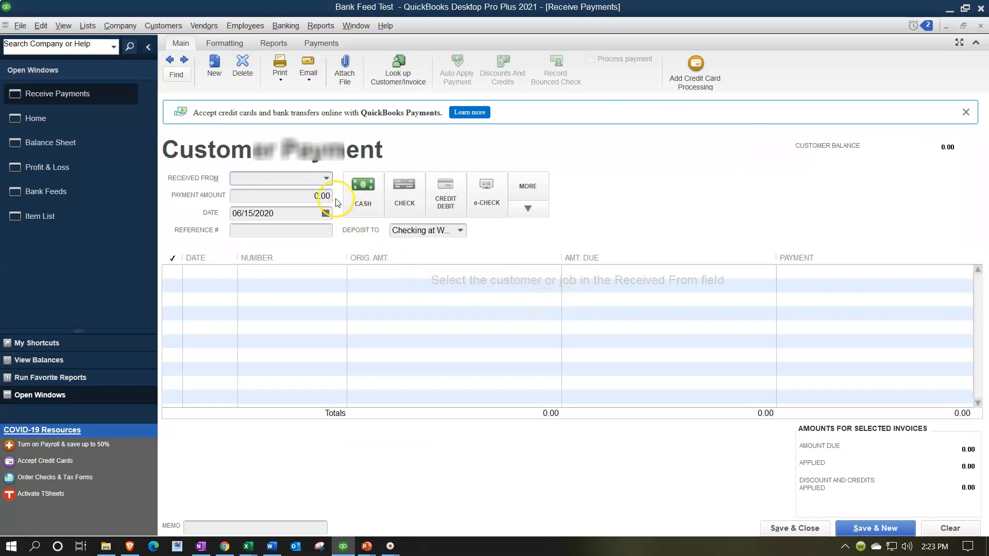
type("Customer 1")
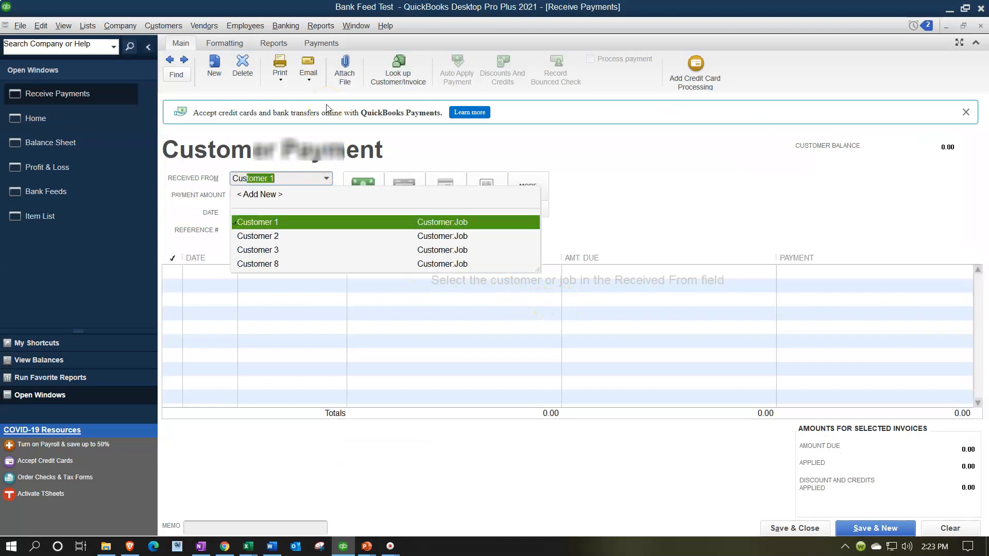
key("Down")
key("Down")
key("Down")
key("Tab")
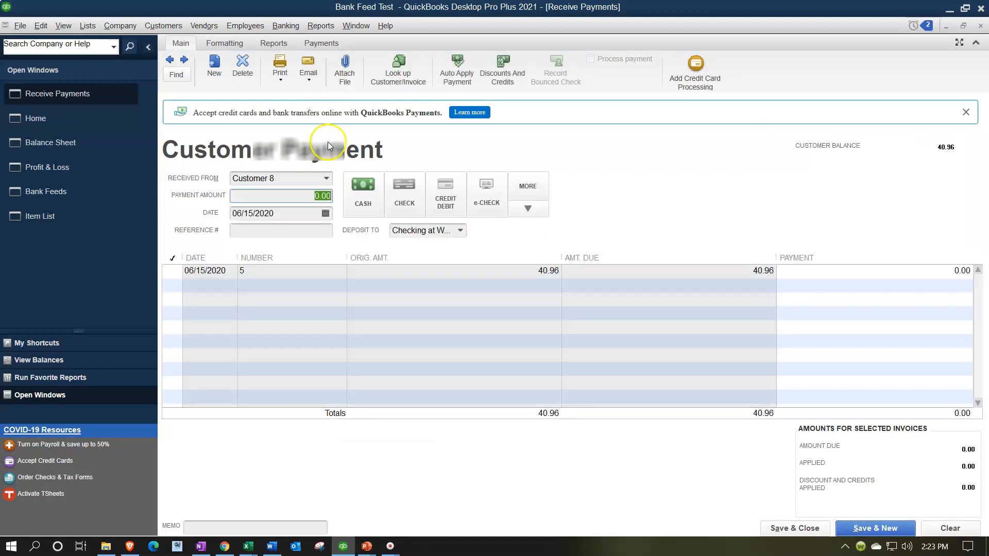
Apply the payment to invoice 5 for 40.96, keeping automatic payment calculation on and suppressing its message in the future
left_click(174, 271)
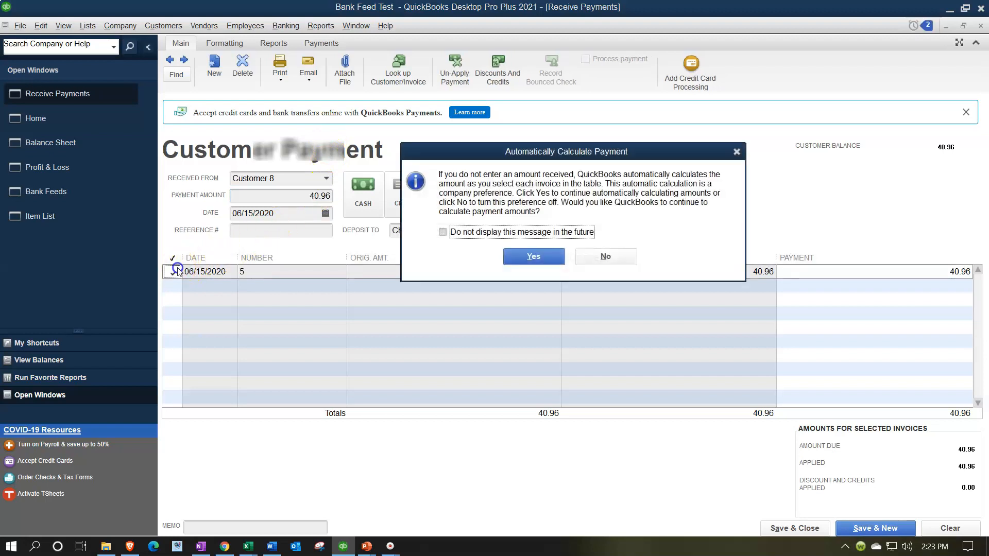
left_click(444, 232)
left_click(515, 256)
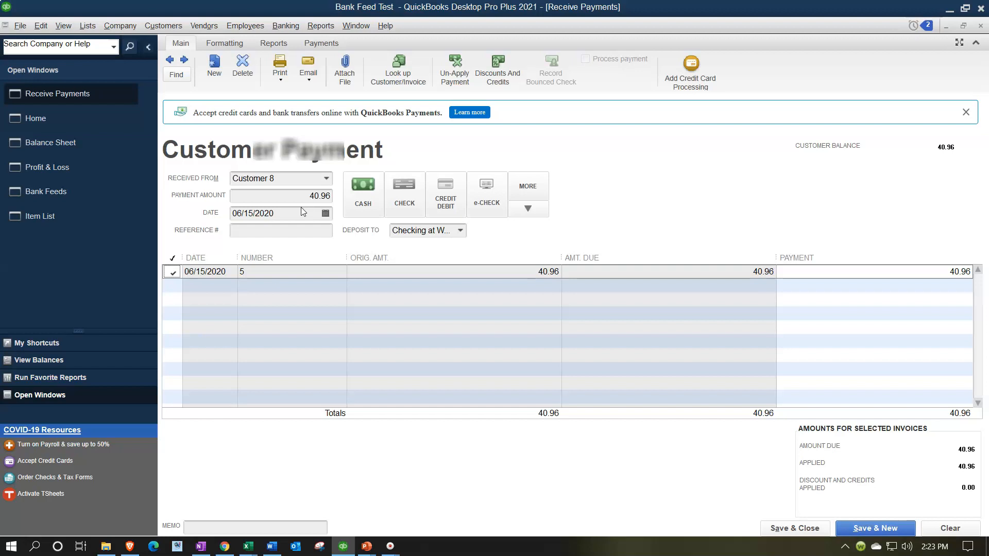
Set the Customer 8 payment to deposit to Undeposited Funds, then save and close it, accepting the past date
left_click(460, 230)
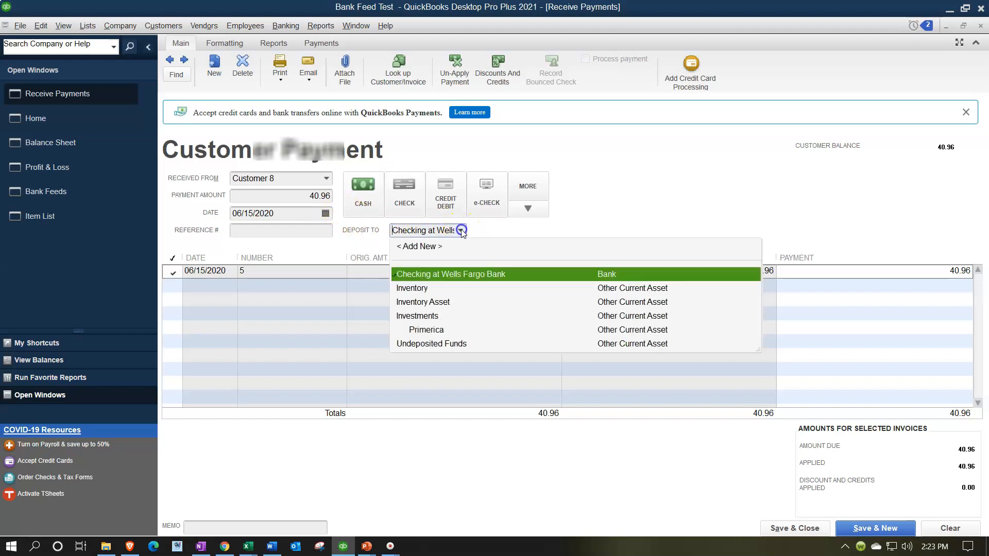
left_click(455, 344)
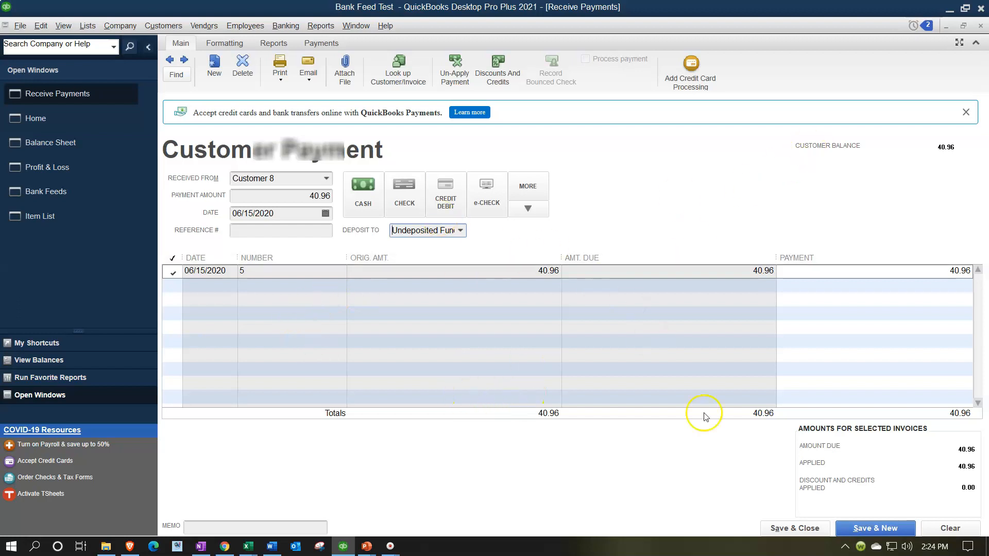
left_click(782, 529)
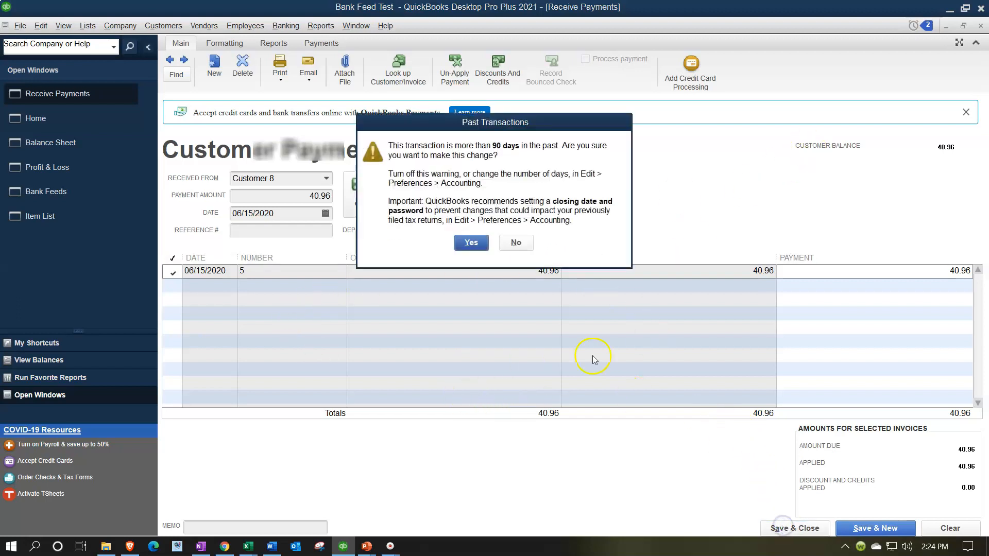
left_click(470, 244)
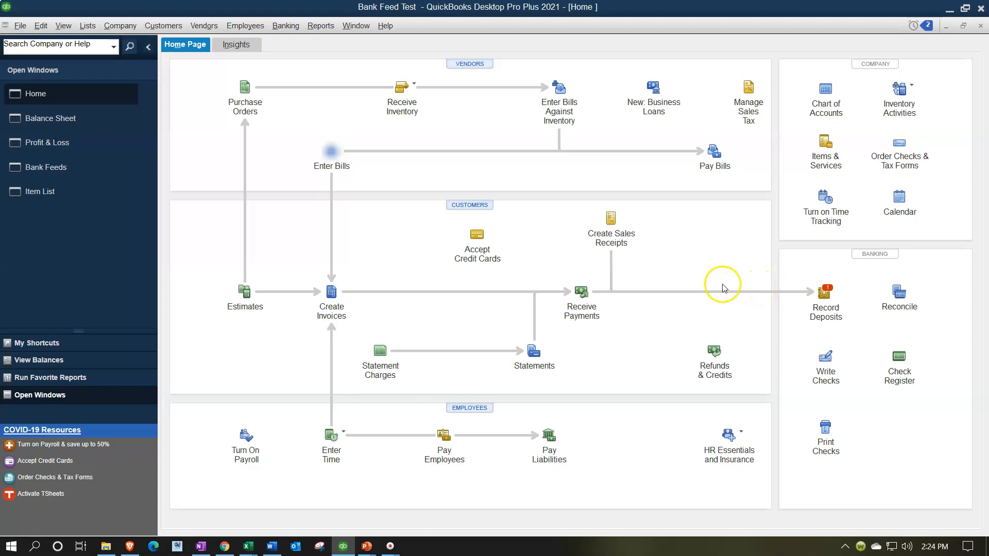
Check Undeposited Funds on the Balance Sheet, review and close the Accounts Receivable detail, and return to the home page
left_click(103, 123)
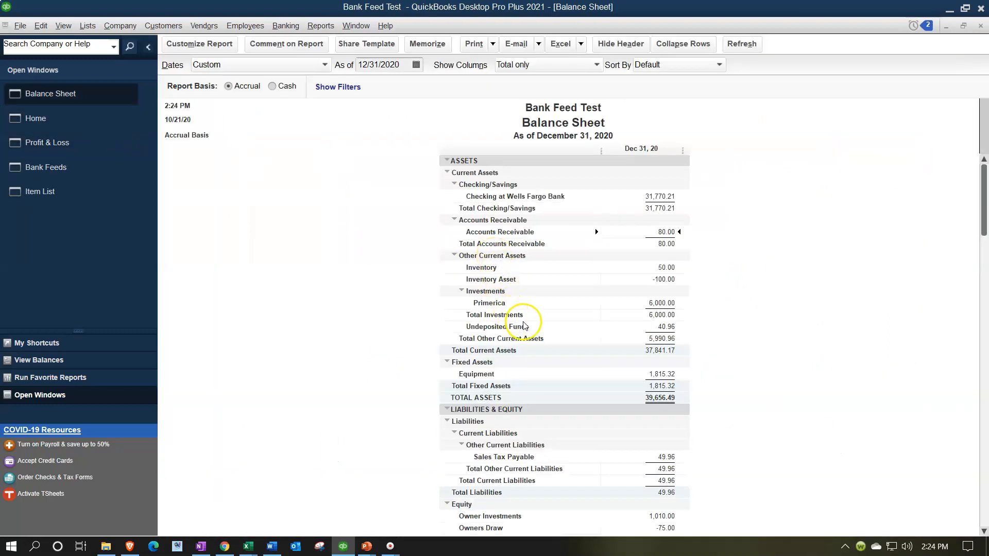
left_click(666, 327)
double_click(666, 232)
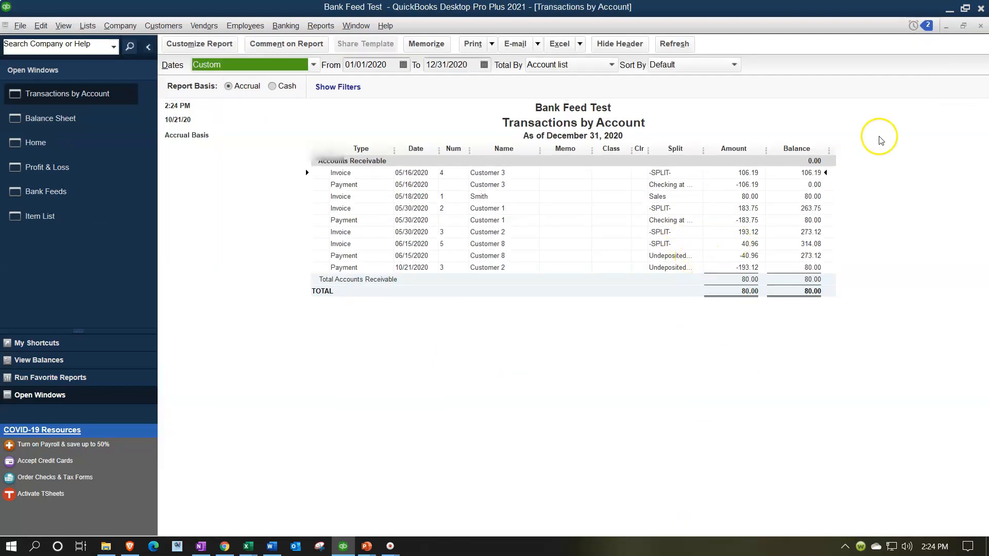
left_click(980, 25)
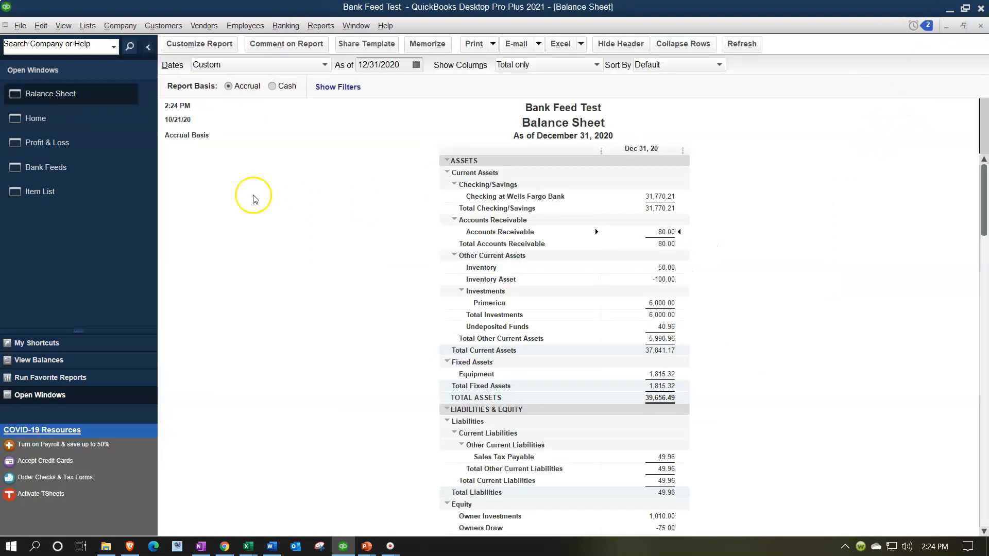
left_click(71, 119)
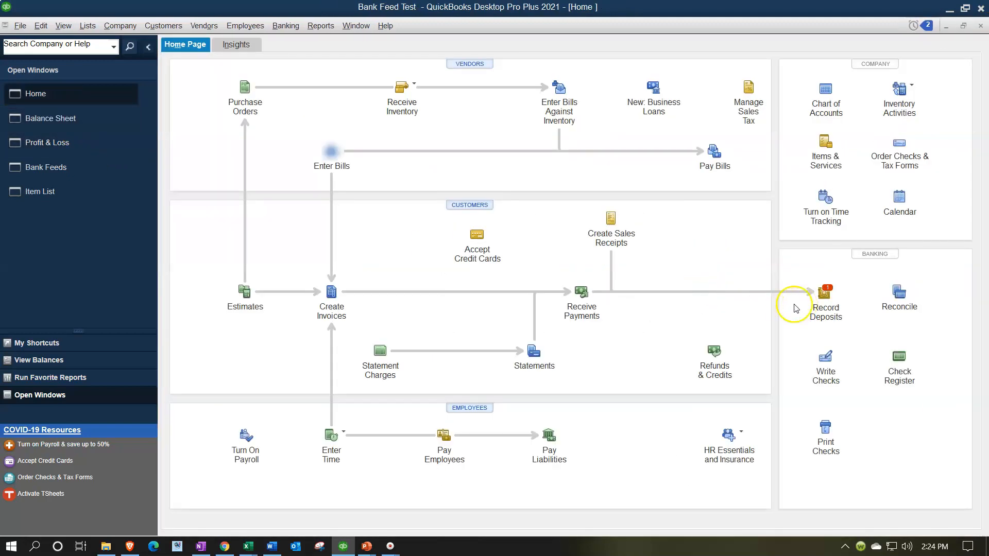
Open the 5/28/2020 Stripe deposit of 40.96 in the bank feeds and show all existing transactions available for matching
left_click(67, 169)
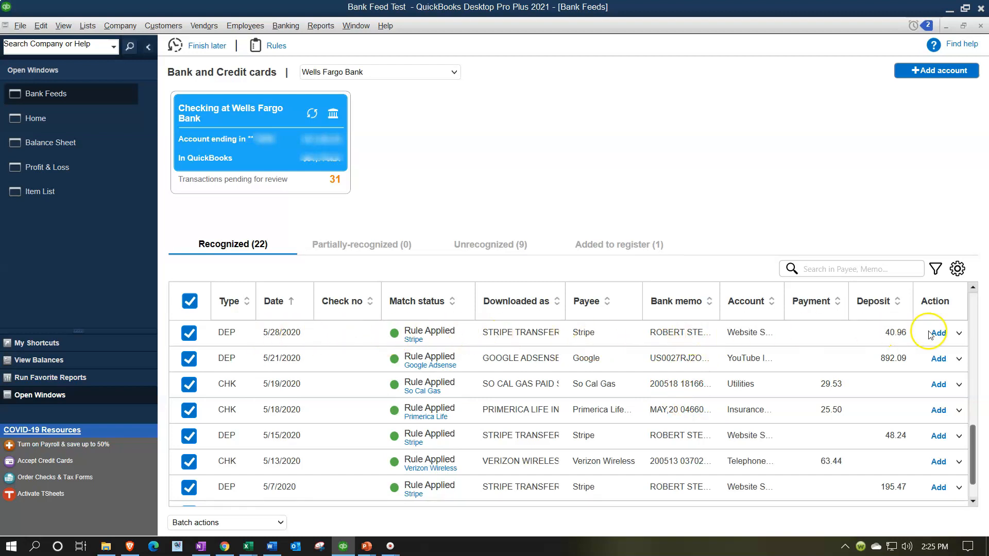
left_click(959, 333)
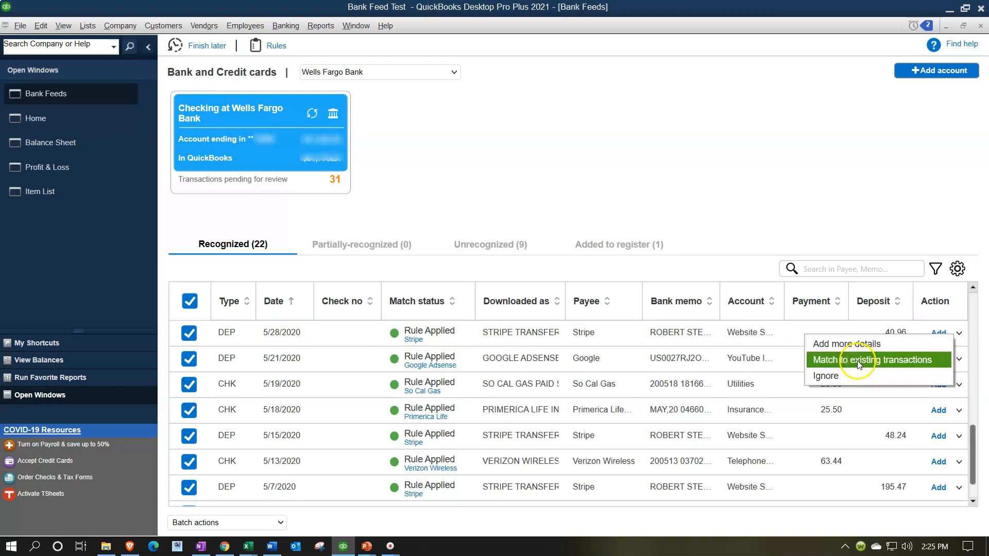
left_click(851, 345)
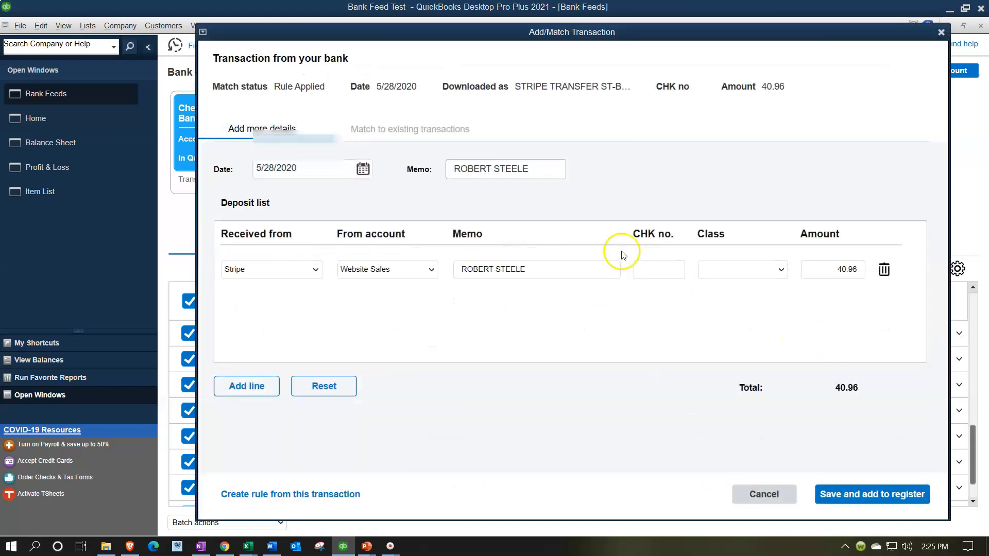
left_click(414, 129)
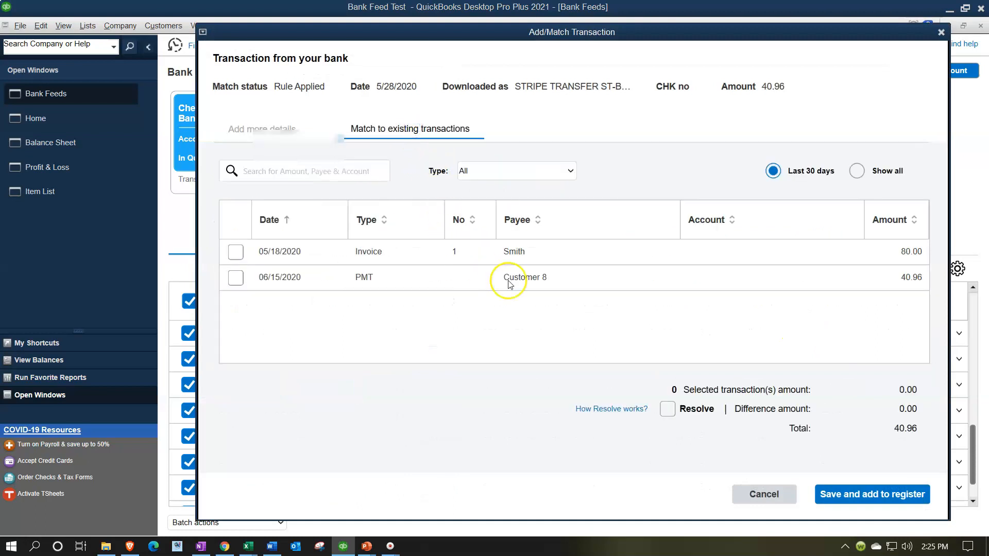
left_click(857, 171)
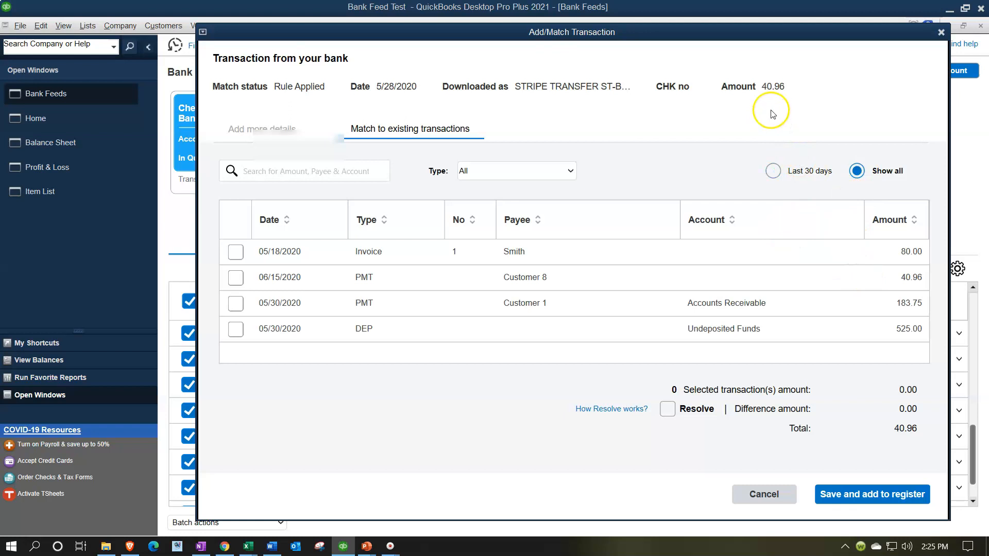
Match the deposit to Customer 8's 06/15/2020 payment and add it to the register, accepting the past date
left_click(237, 279)
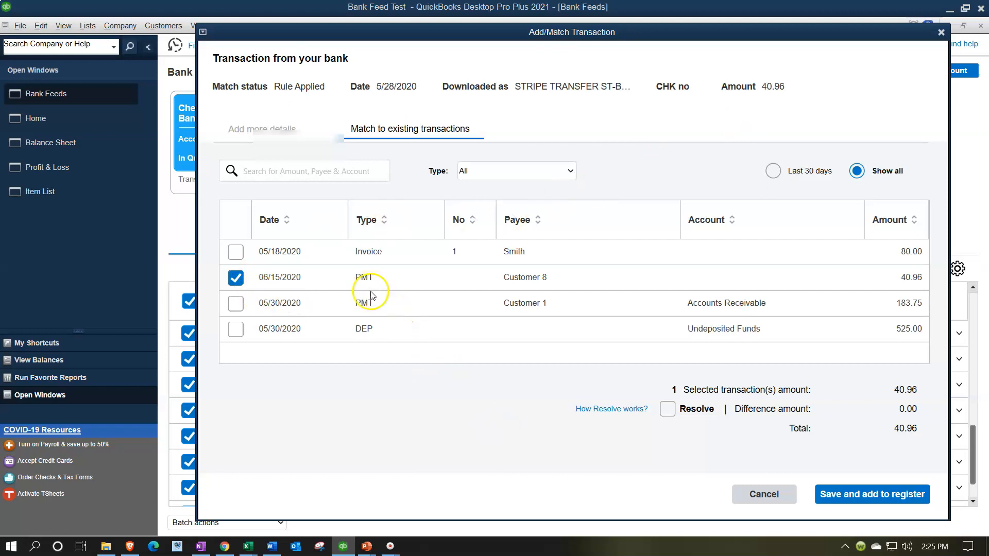
left_click(845, 492)
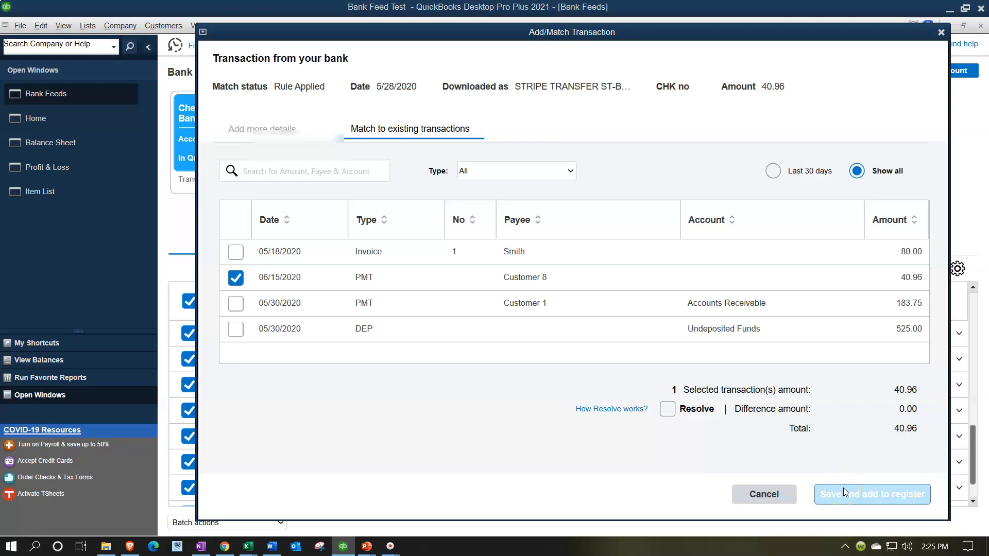
left_click(843, 487)
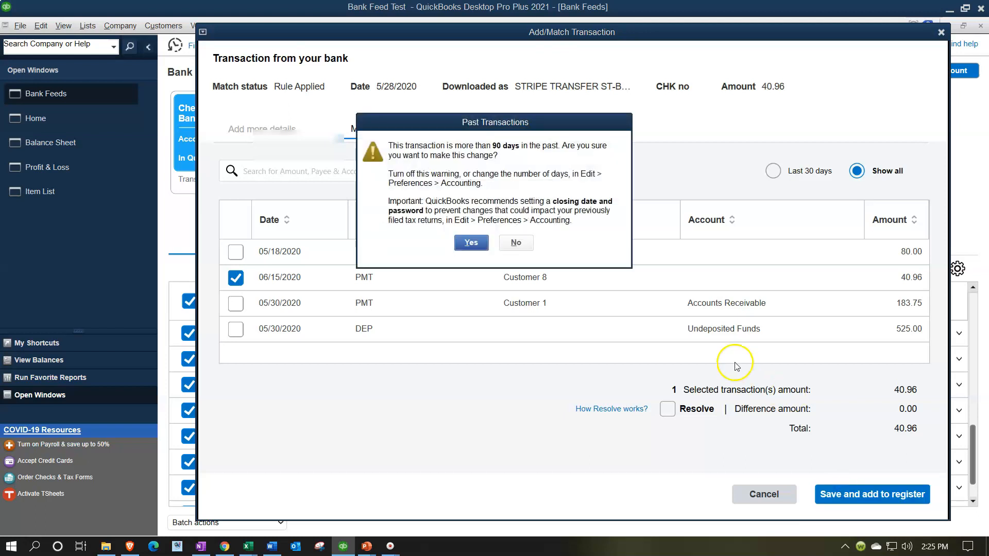
left_click(471, 243)
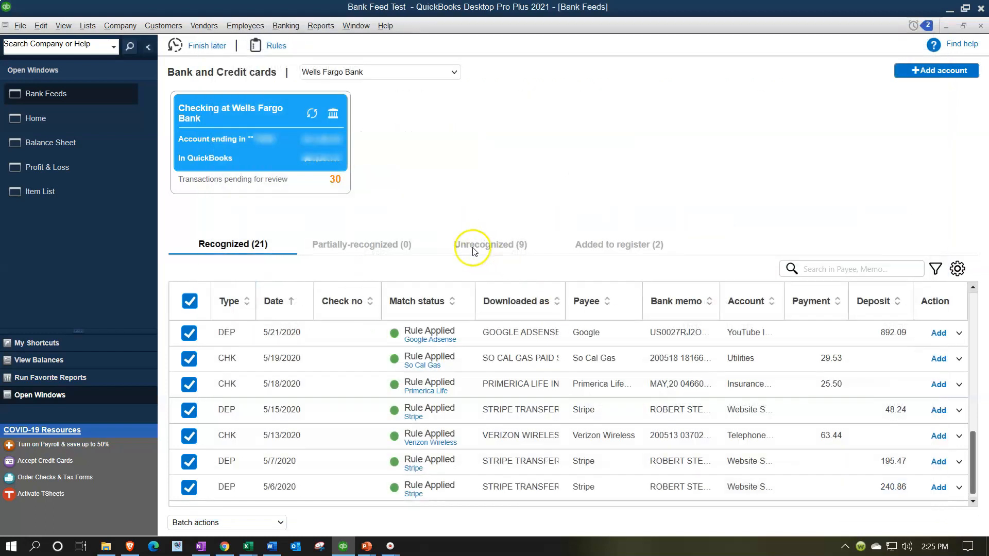
Open the checking account detail from the Balance Sheet, check the 05/28/2020 Stripe deposit line, and close the detail
left_click(50, 142)
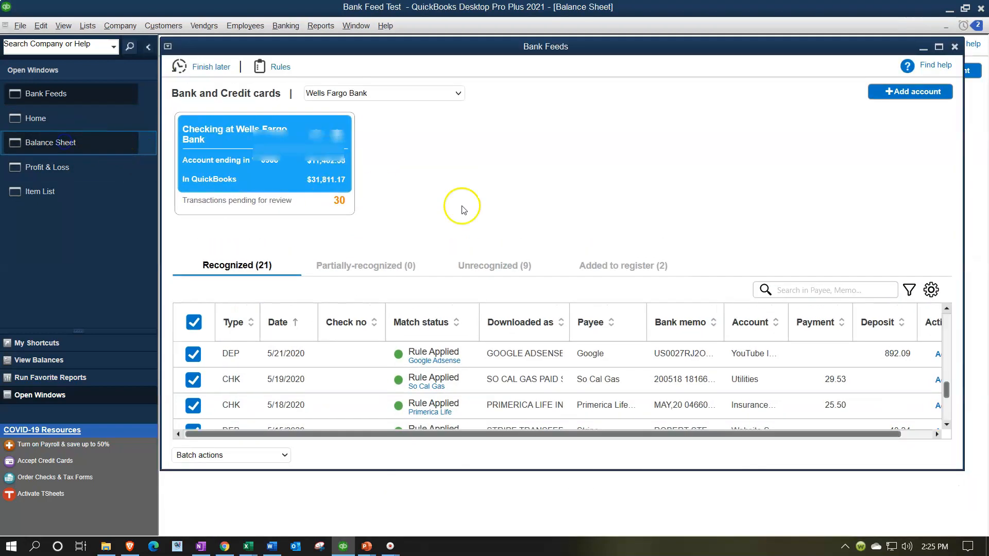
left_click(667, 197)
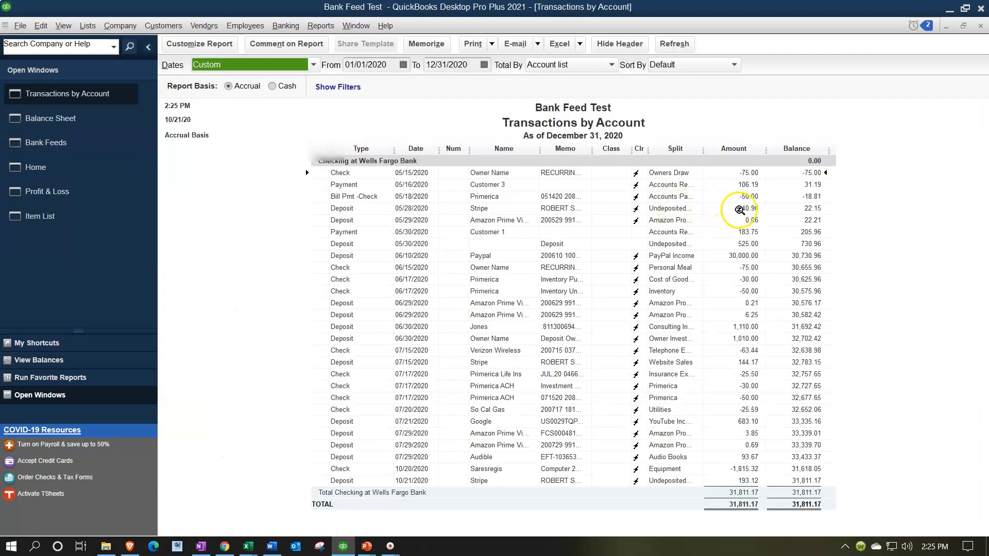
left_click(740, 209)
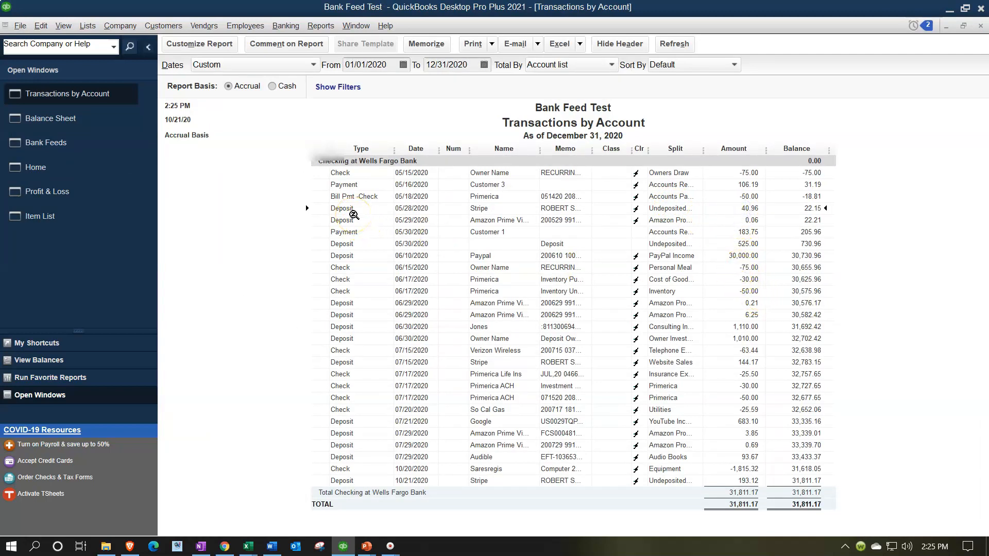
left_click(980, 26)
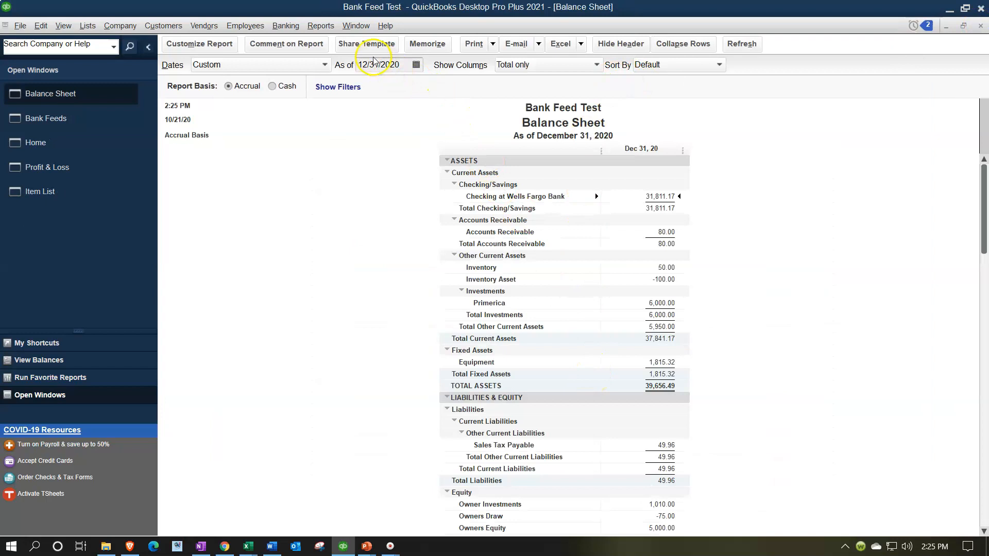
Run the Trial Balance report for 01/01/2020 through 12/31/2020
left_click(321, 26)
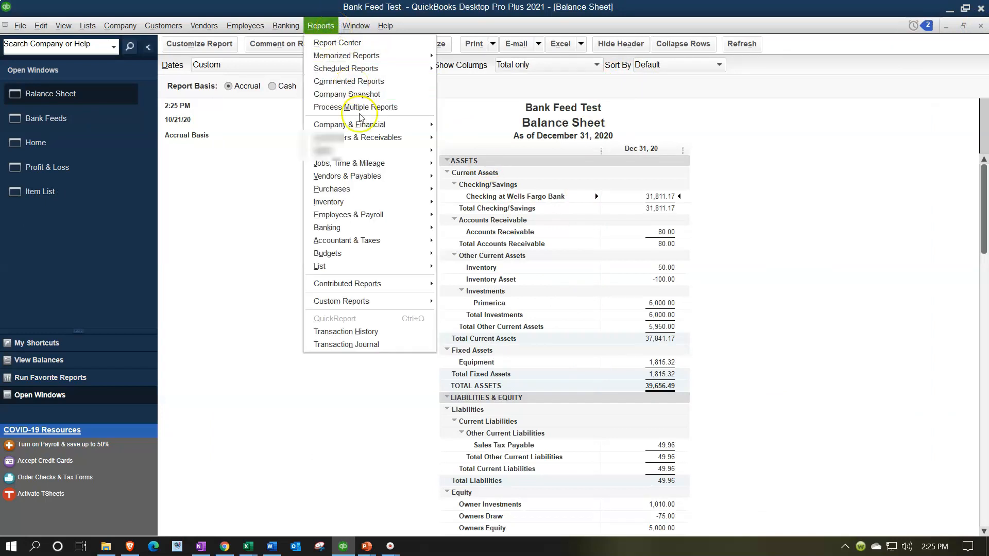
mouse_move(406, 202)
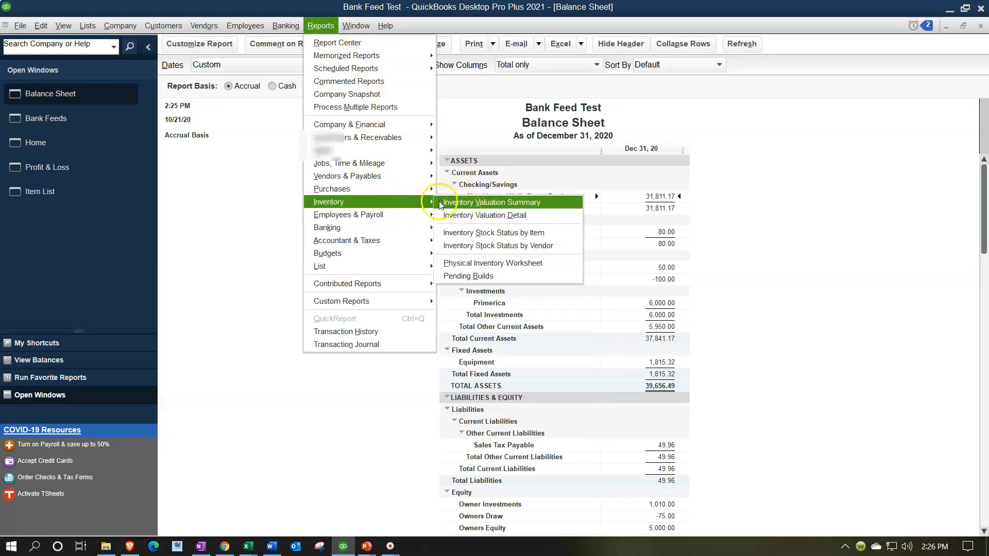
mouse_move(403, 242)
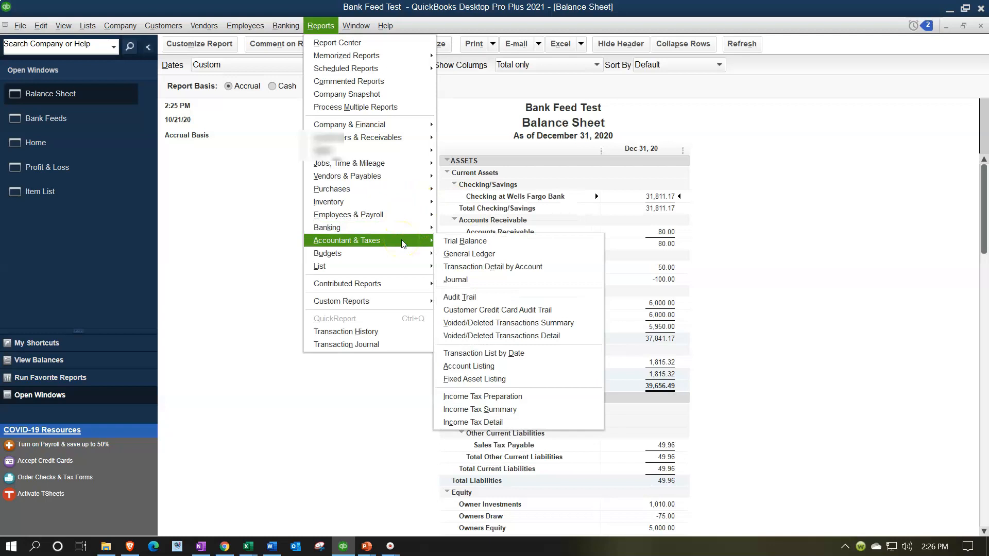
left_click(457, 242)
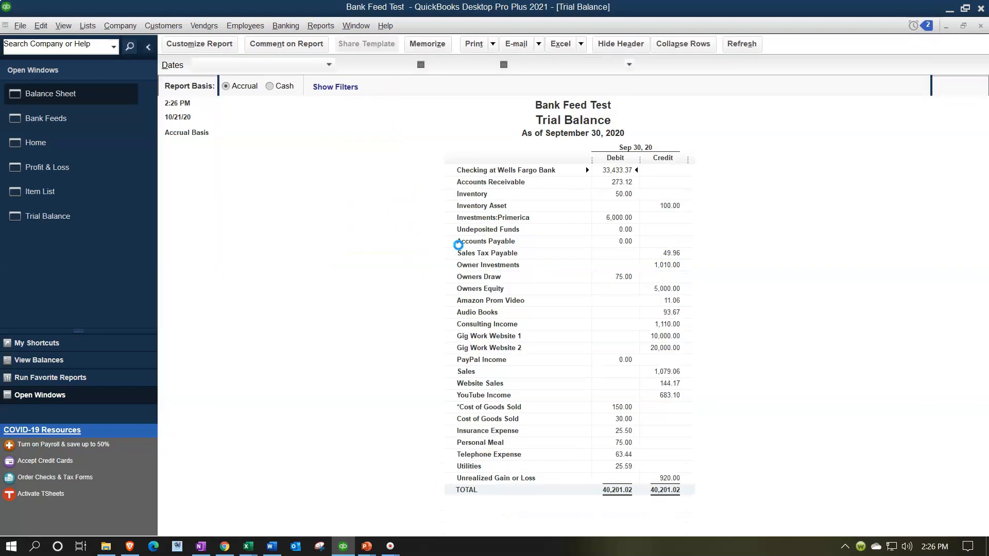
key("Tab")
type("0")
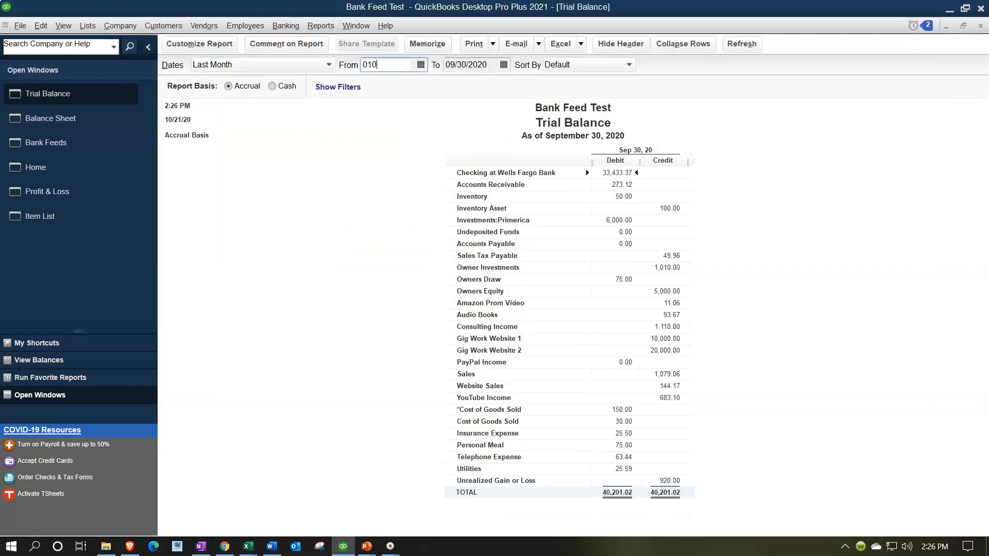
key("Tab")
type("1")
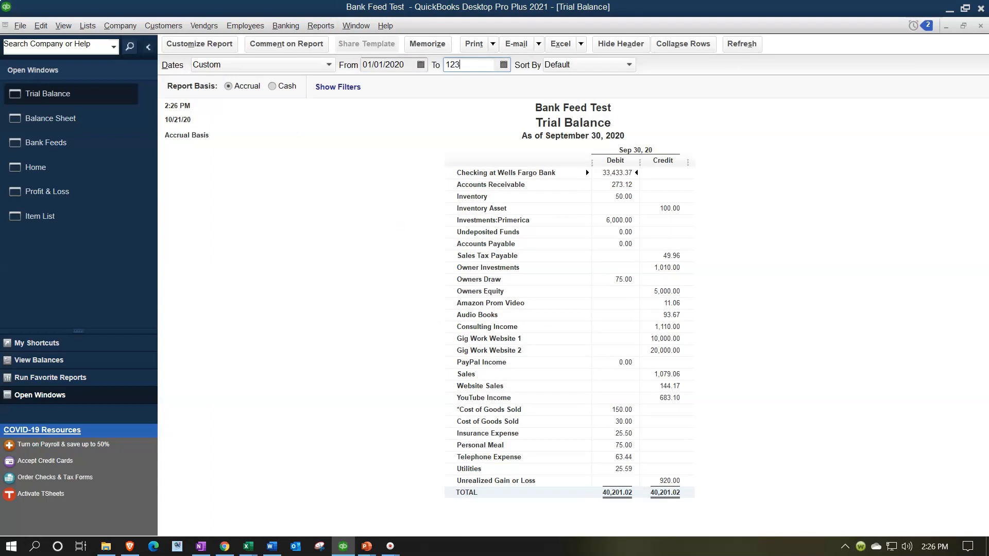
type("2/31/20")
key("Tab")
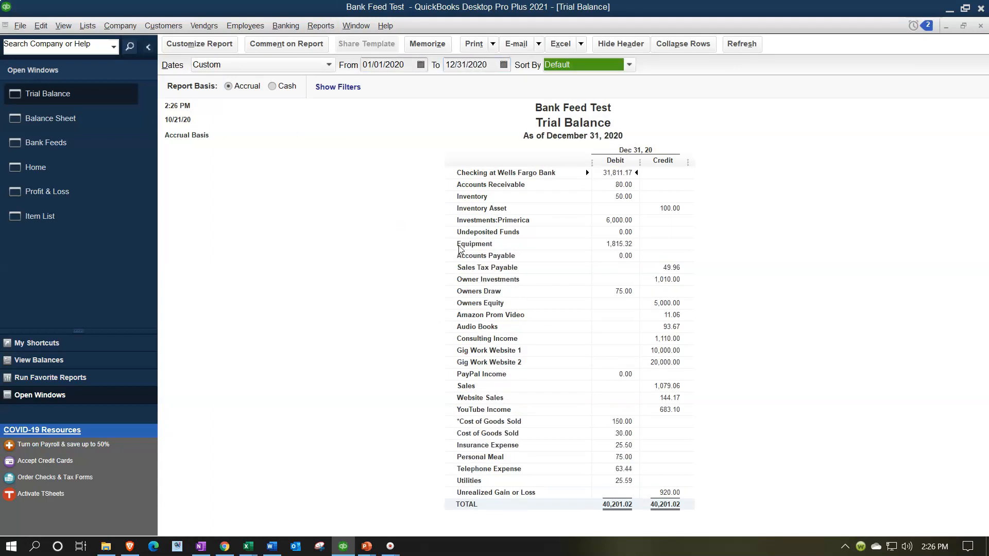
Open the Undeposited Funds detail from the Trial Balance, inspect the Customer 8 deposit of 05/28/2020, and close the deposit
left_click(629, 232)
double_click(623, 232)
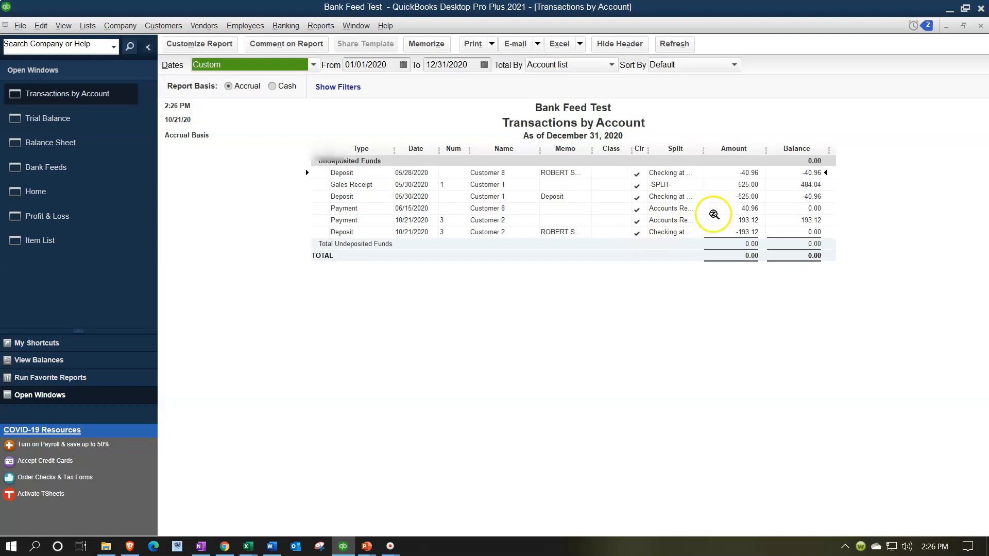
double_click(743, 171)
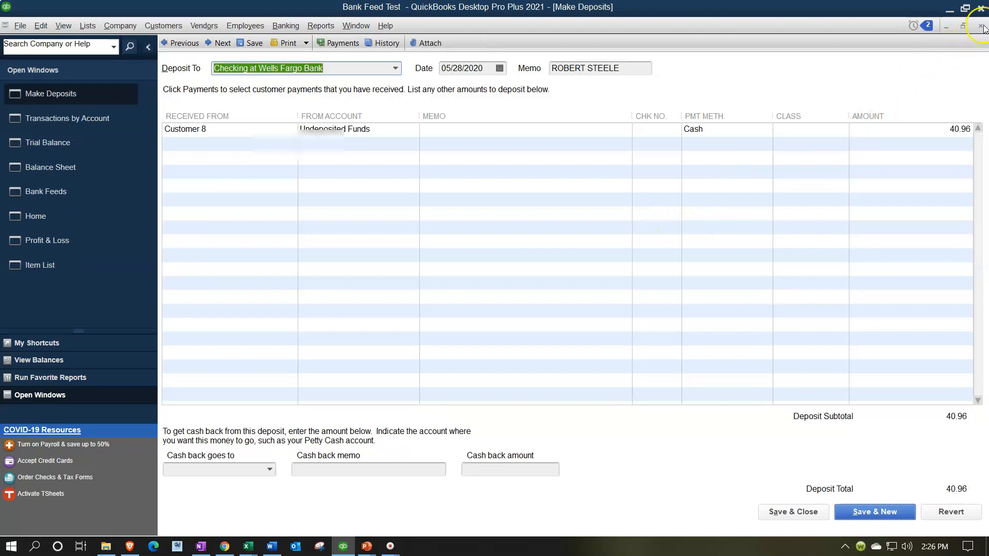
left_click(981, 26)
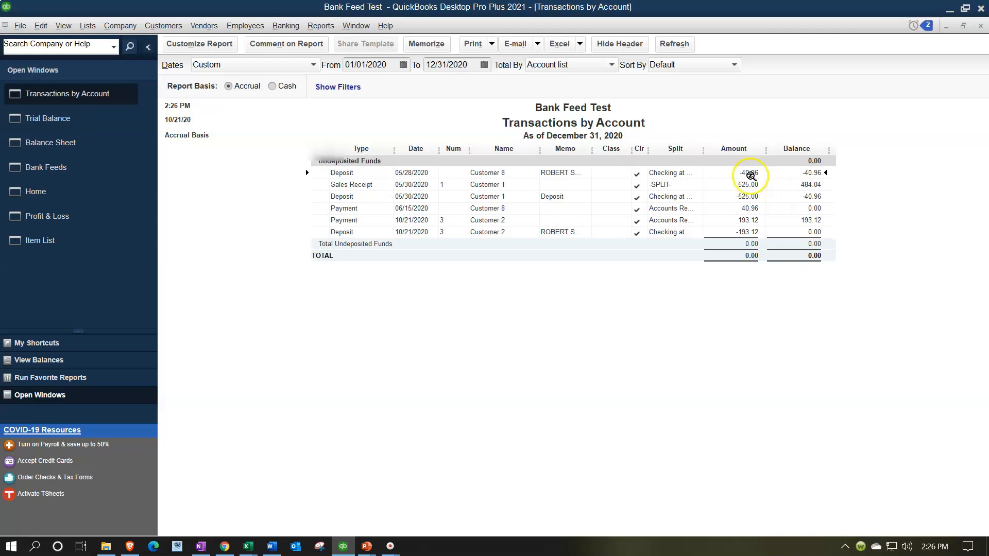
Check the Customer 8 payment line in the Undeposited Funds detail, close the detail, and return to the home page
left_click(747, 209)
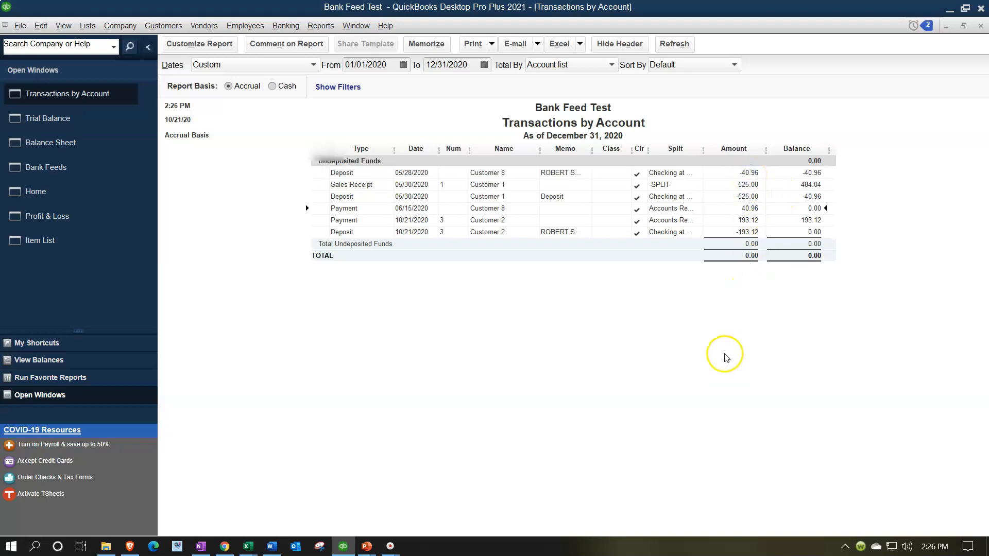
left_click(980, 26)
left_click(66, 168)
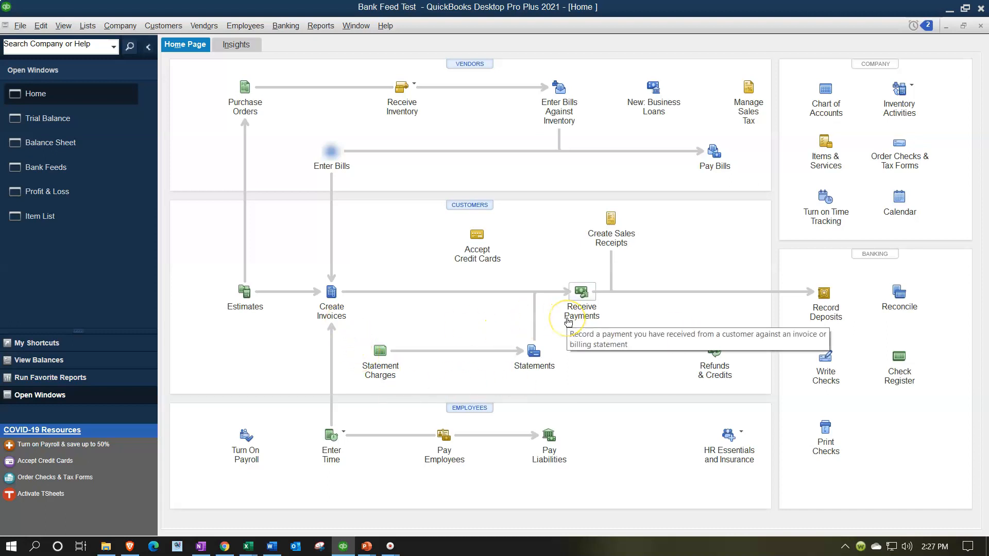
left_click(605, 321)
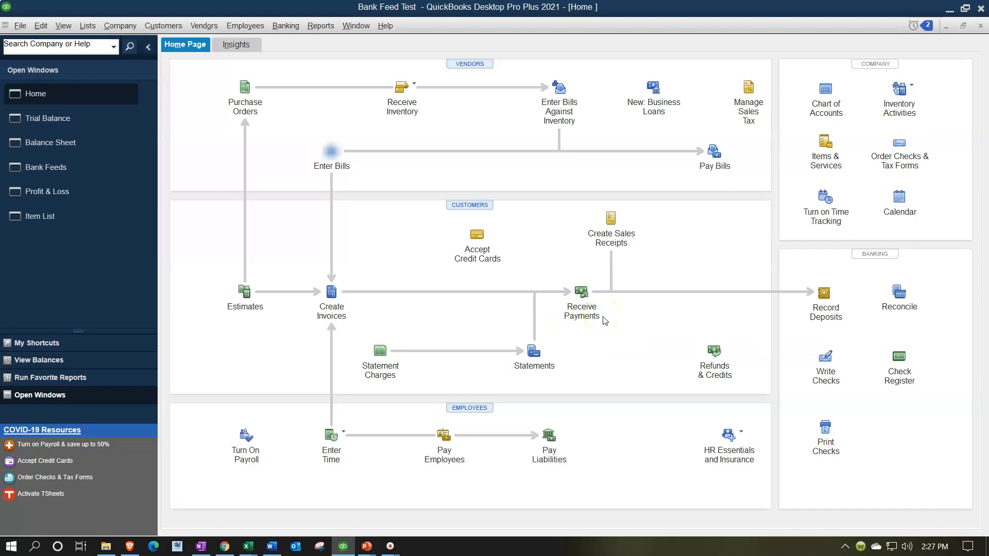